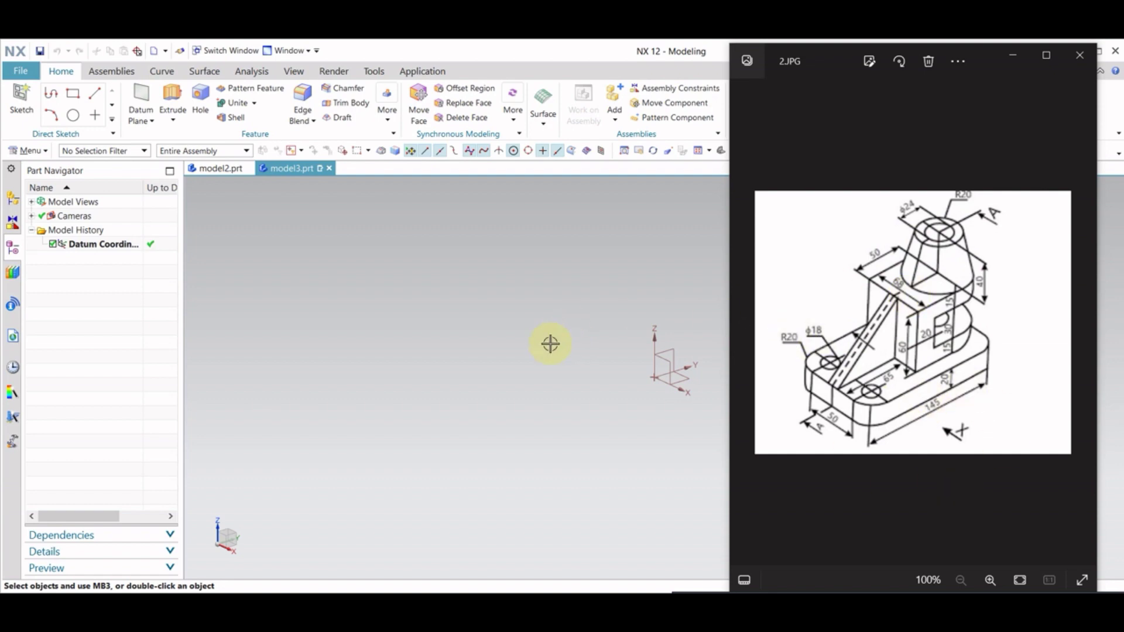
Scroll over the dimensioned bracket drawing before switching to the empty model3 part.
{"action": "scroll", "coordinate": [405, 332], "scroll_direction": "down", "scroll_amount": 2}
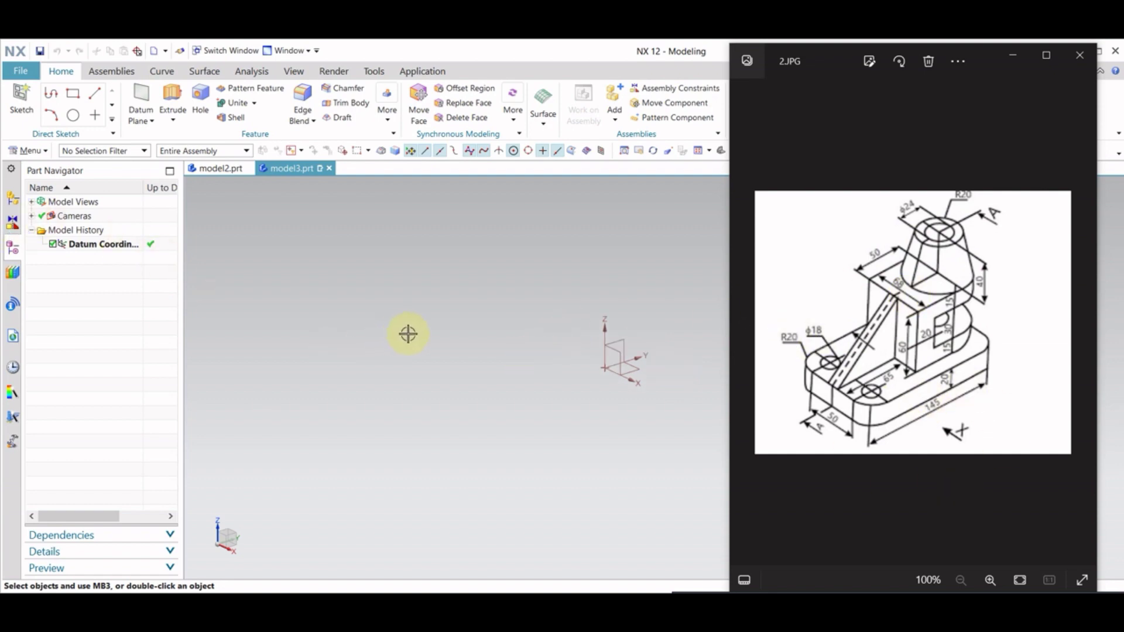
{"action": "scroll", "coordinate": [410, 334], "scroll_direction": "down", "scroll_amount": 2}
{"action": "scroll", "coordinate": [599, 366], "scroll_direction": "up", "scroll_amount": 2}
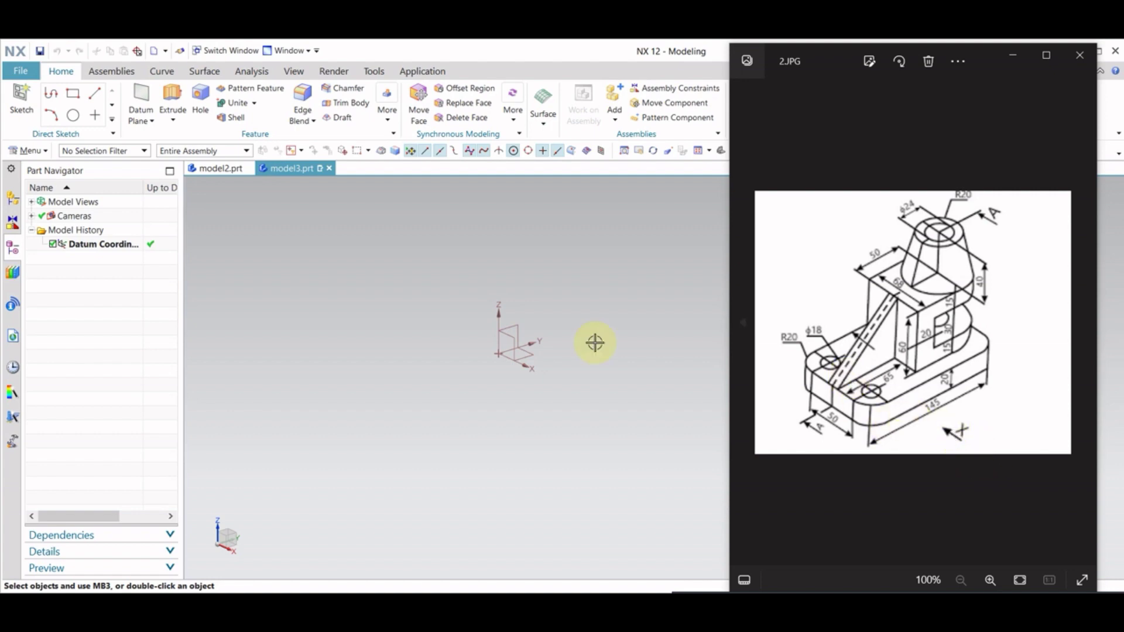
Insert a Block feature with length 145, width 90 and height 20 as the base plate.
{"action": "left_click", "coordinate": [37, 181]}
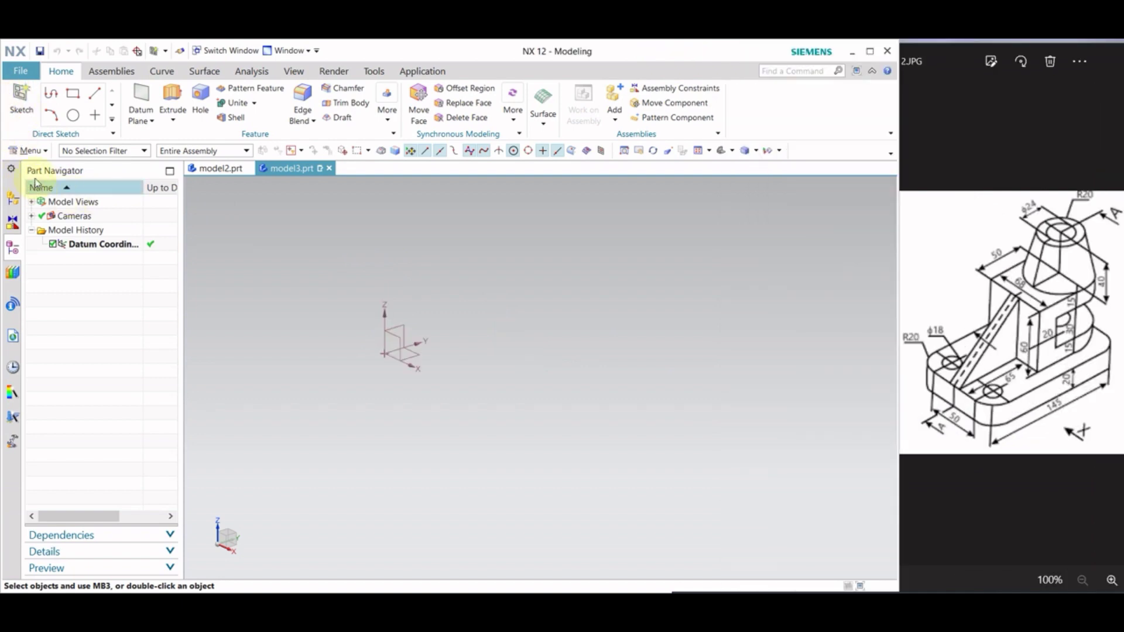
{"action": "left_click", "coordinate": [30, 150]}
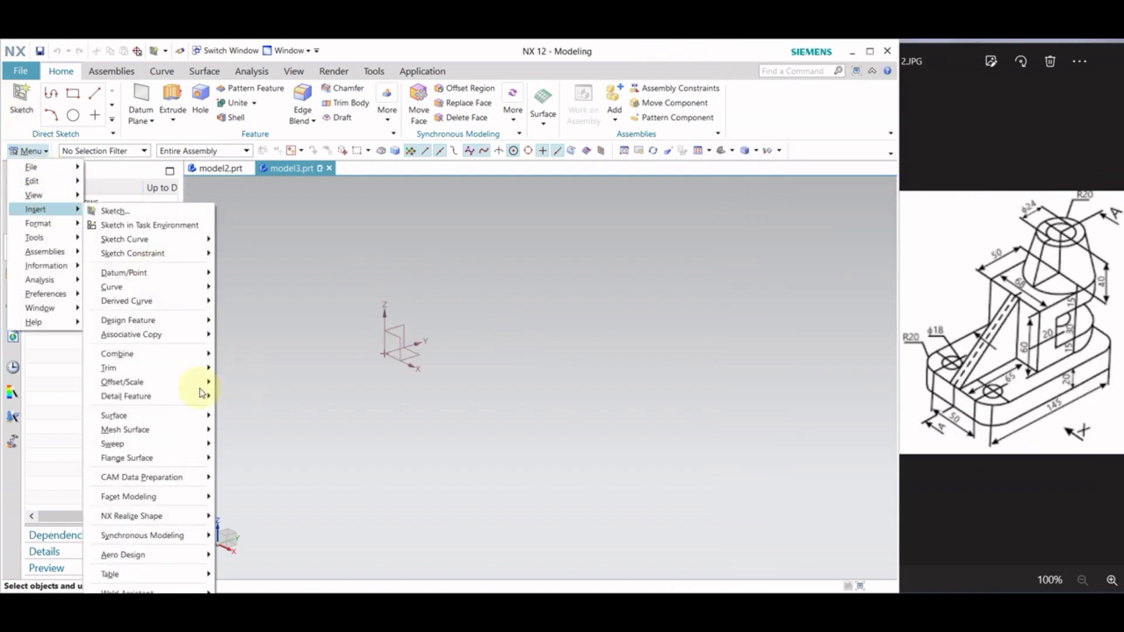
{"action": "mouse_move", "coordinate": [128, 321]}
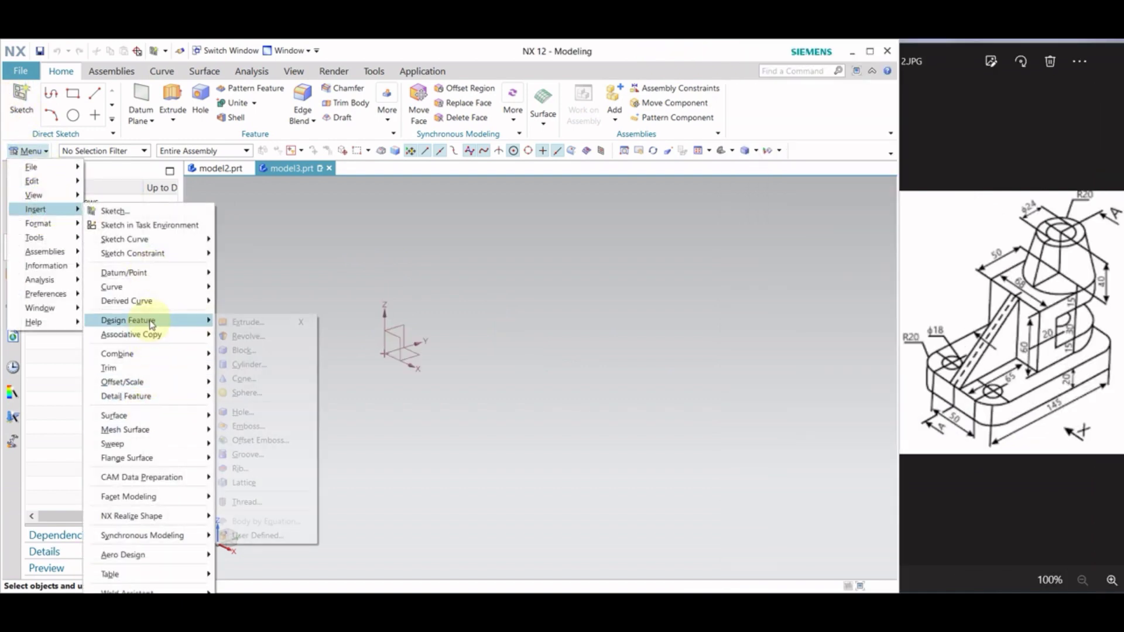
{"action": "left_click", "coordinate": [271, 349]}
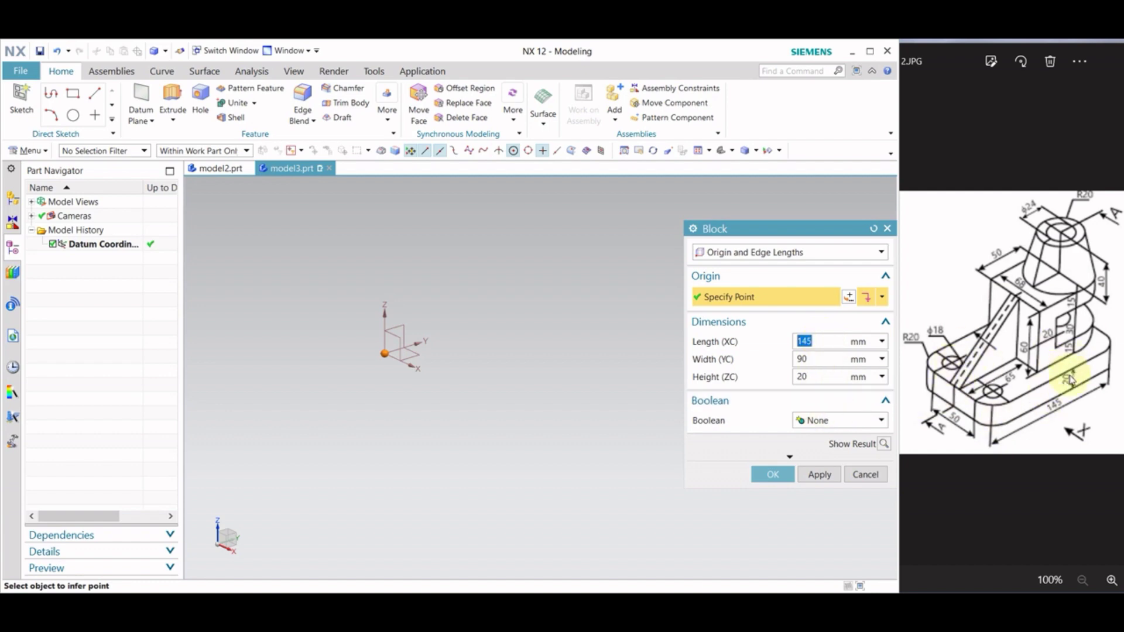
{"action": "left_click", "coordinate": [772, 474]}
{"action": "mouse_move", "coordinate": [444, 402]}
{"action": "middle_mouse_down"}
{"action": "mouse_move", "coordinate": [556, 389]}
{"action": "mouse_move", "coordinate": [577, 410]}
{"action": "middle_mouse_up"}
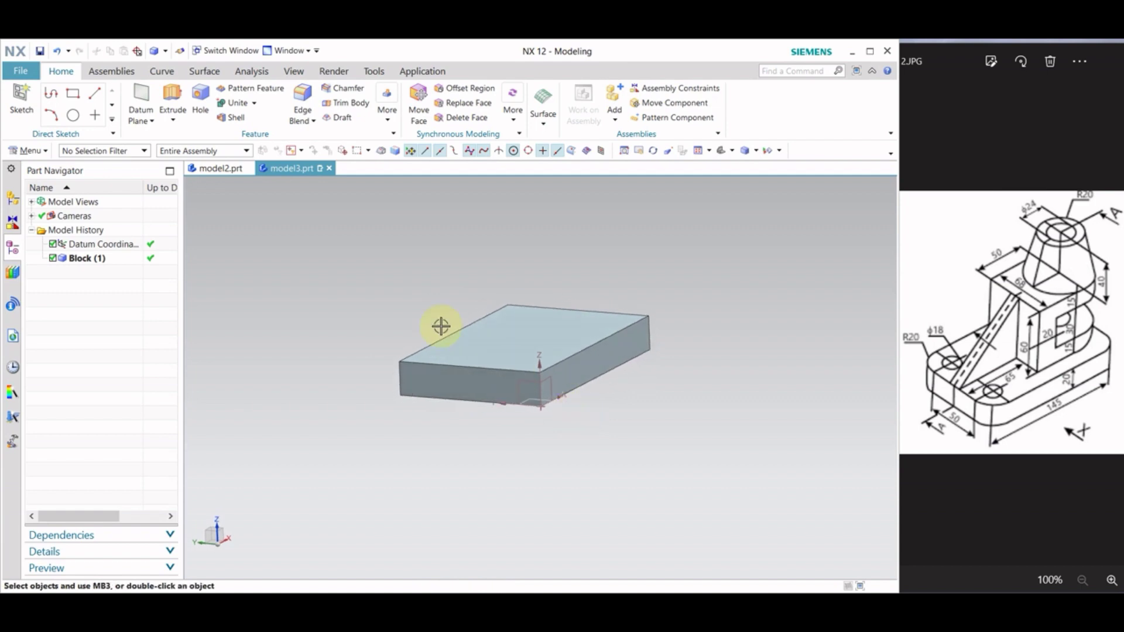
Blend the plate's four vertical corner edges with a 20 mm radius.
{"action": "left_click", "coordinate": [303, 103]}
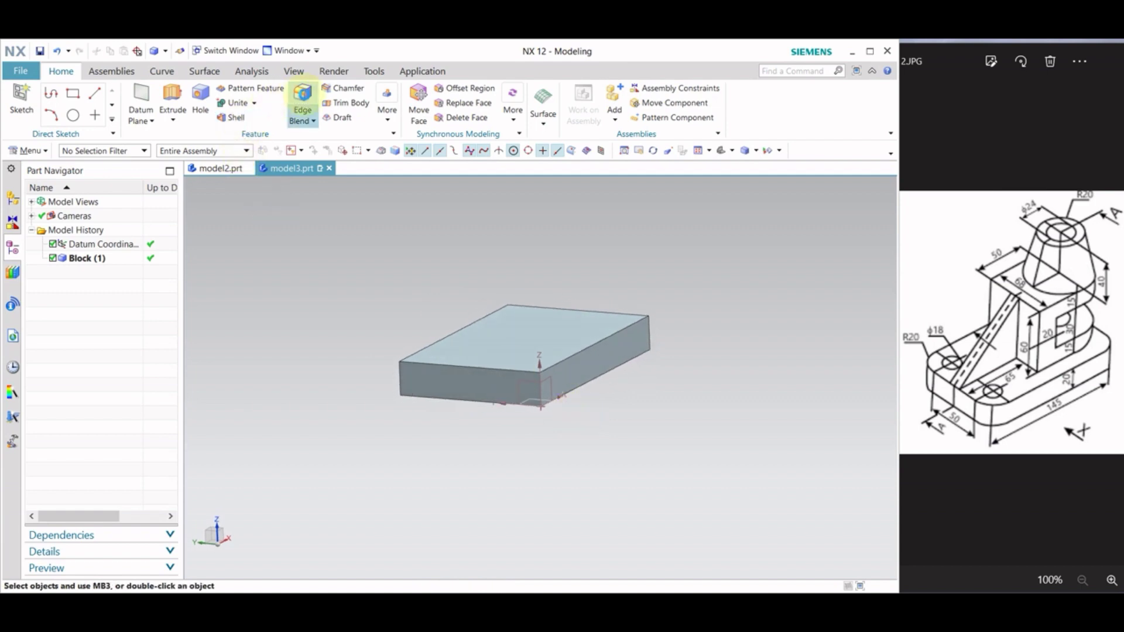
{"action": "left_click", "coordinate": [537, 384]}
{"action": "left_click", "coordinate": [404, 375]}
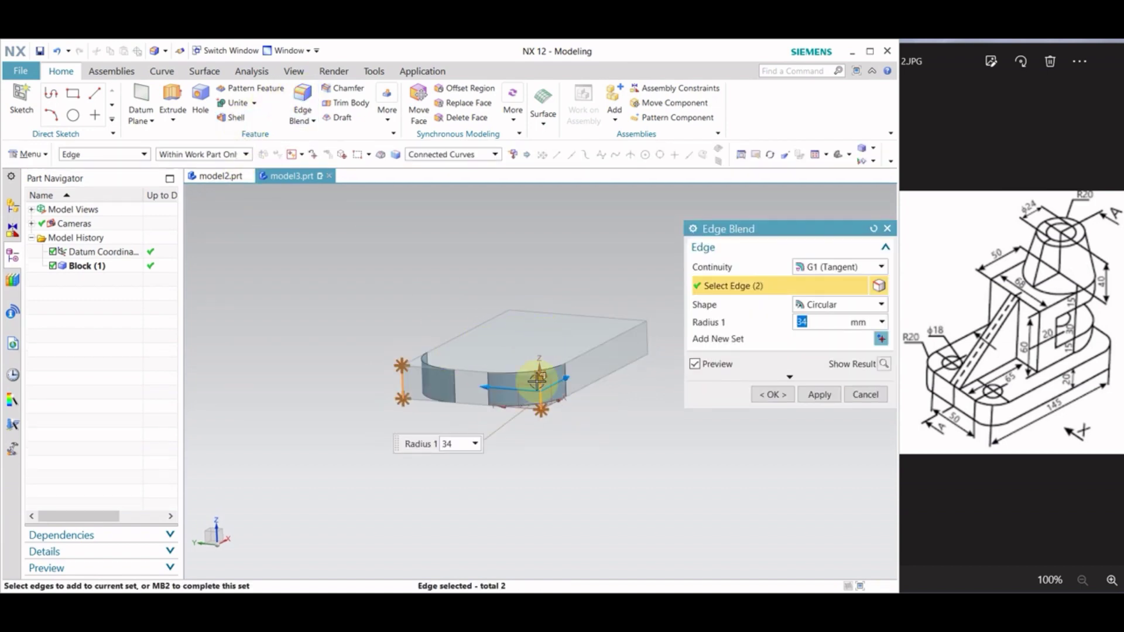
{"action": "mouse_move", "coordinate": [536, 380]}
{"action": "middle_mouse_down"}
{"action": "mouse_move", "coordinate": [534, 456]}
{"action": "mouse_move", "coordinate": [504, 268]}
{"action": "middle_mouse_up"}
{"action": "left_click", "coordinate": [519, 256]}
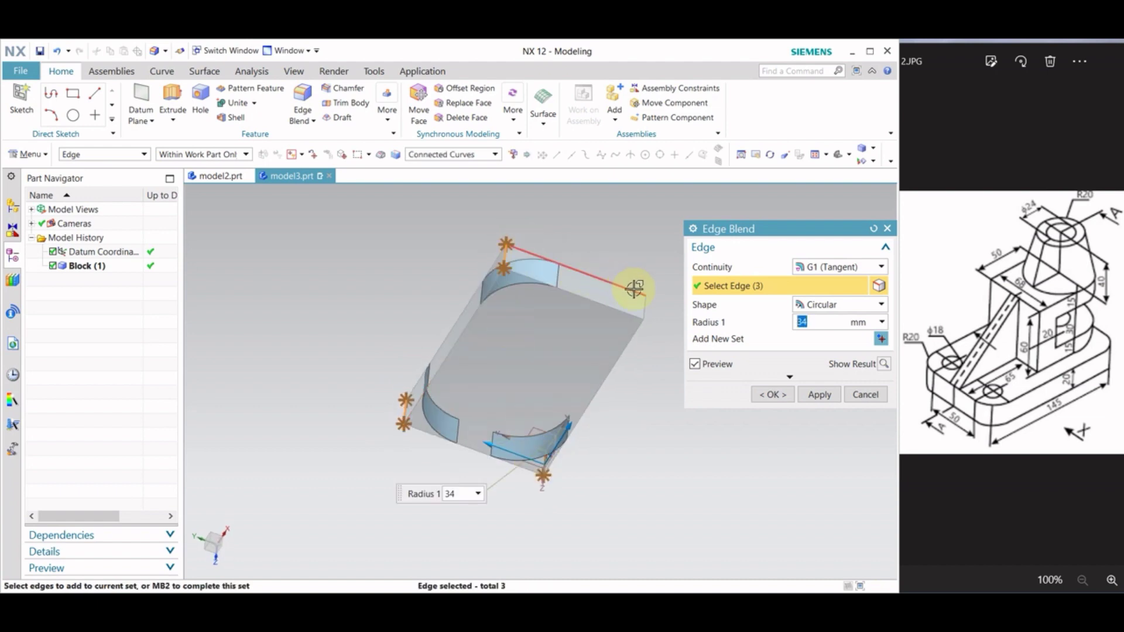
{"action": "left_click", "coordinate": [649, 308]}
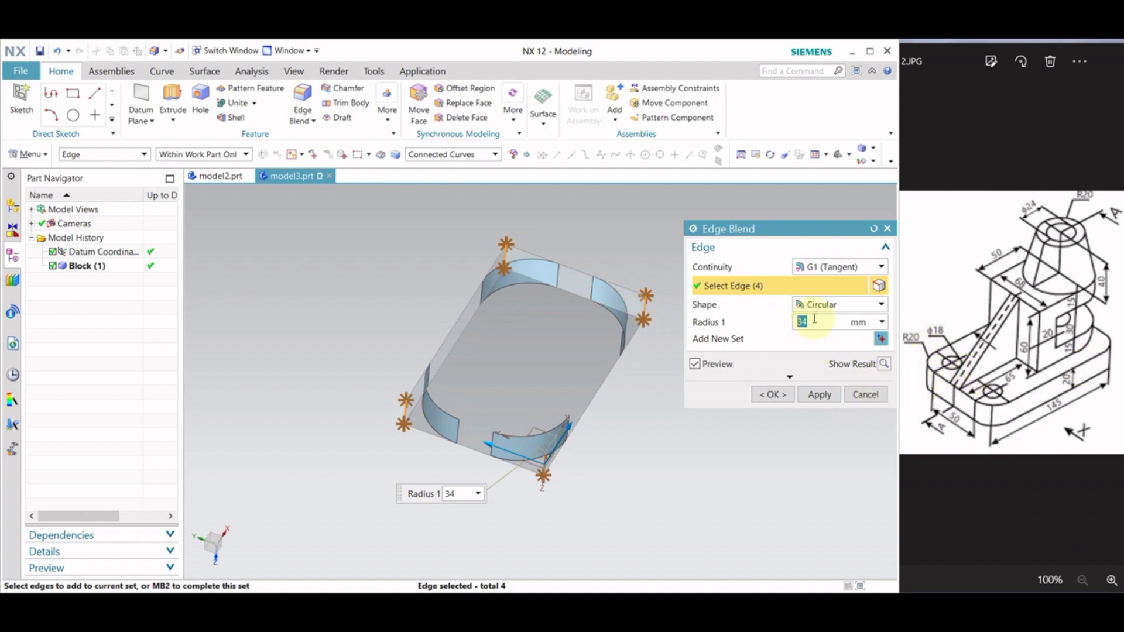
{"action": "type", "text": "20"}
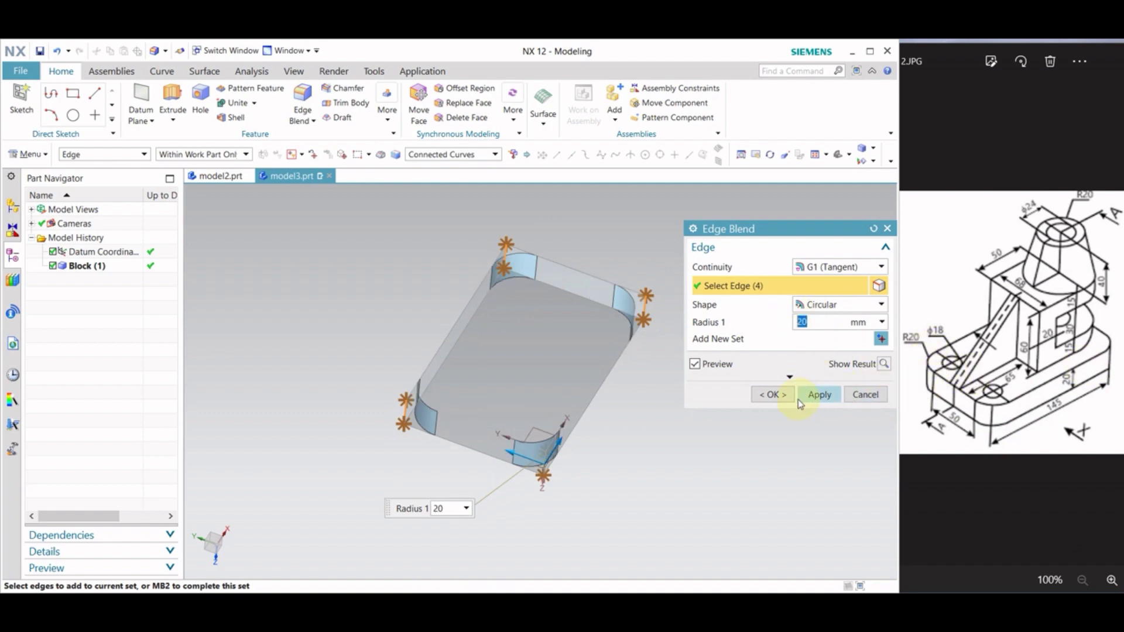
{"action": "left_click", "coordinate": [772, 394]}
{"action": "scroll", "coordinate": [582, 419], "scroll_direction": "up", "scroll_amount": 3}
{"action": "middle_click_drag", "start_coordinate": [582, 418], "coordinate": [589, 308]}
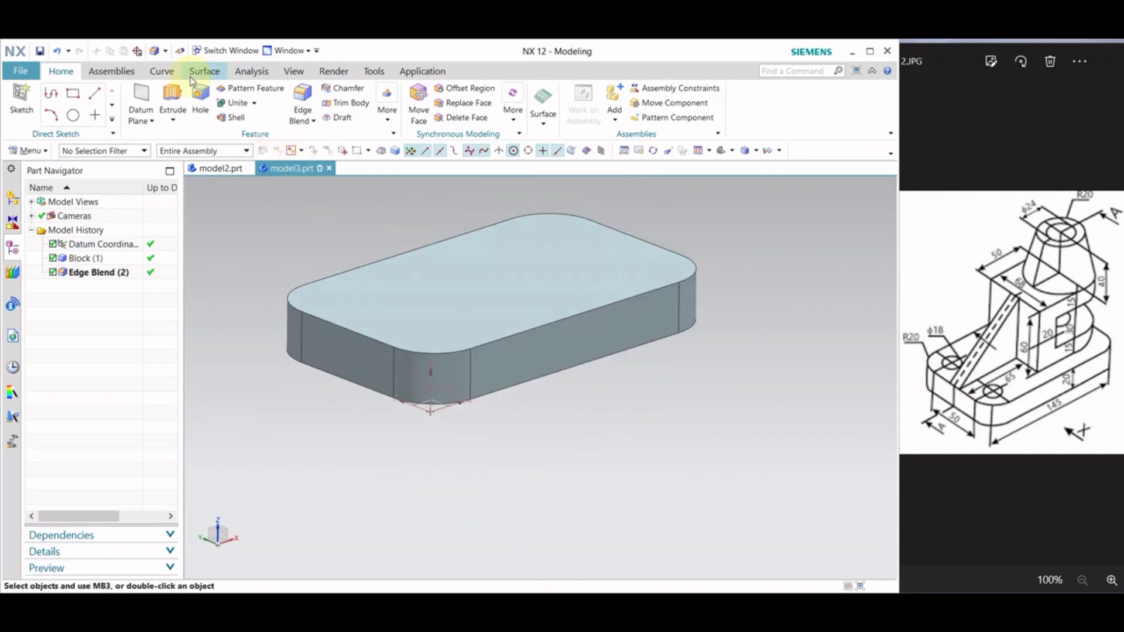
{"action": "left_click", "coordinate": [200, 96]}
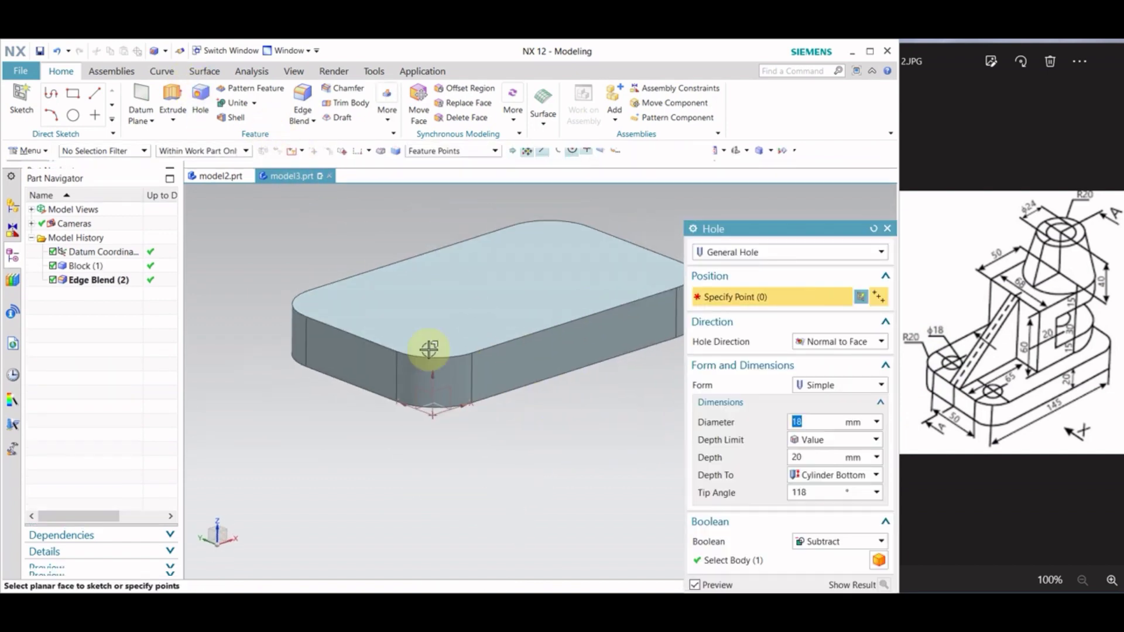
Place two 18 mm diameter, 20 mm deep holes at the centres of two corner arcs.
{"action": "left_click", "coordinate": [428, 350]}
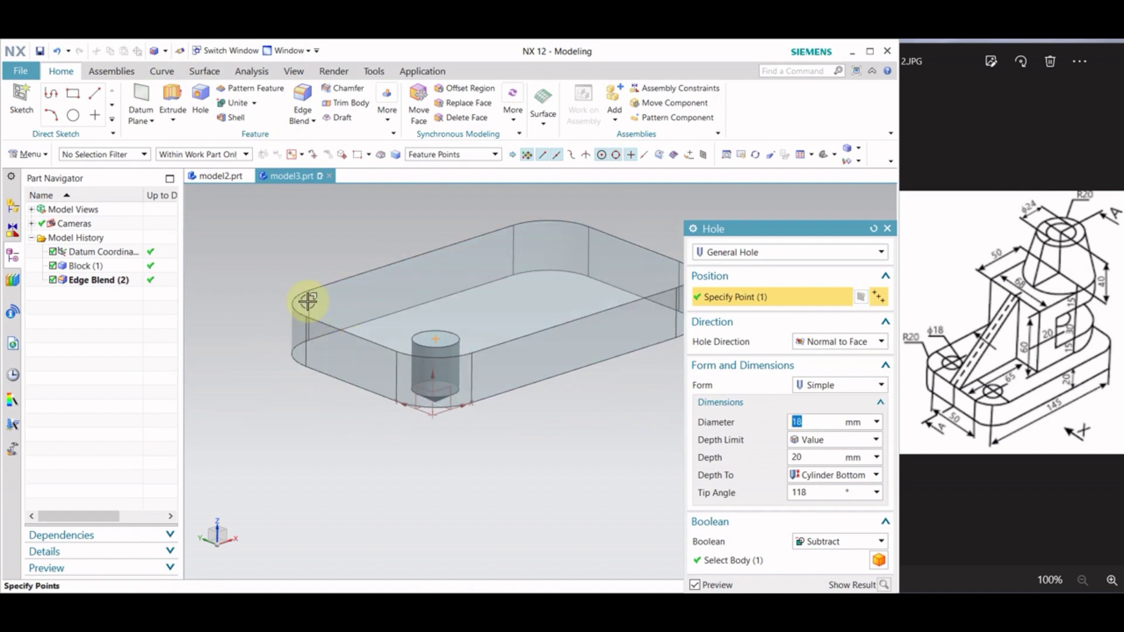
{"action": "left_click", "coordinate": [294, 308]}
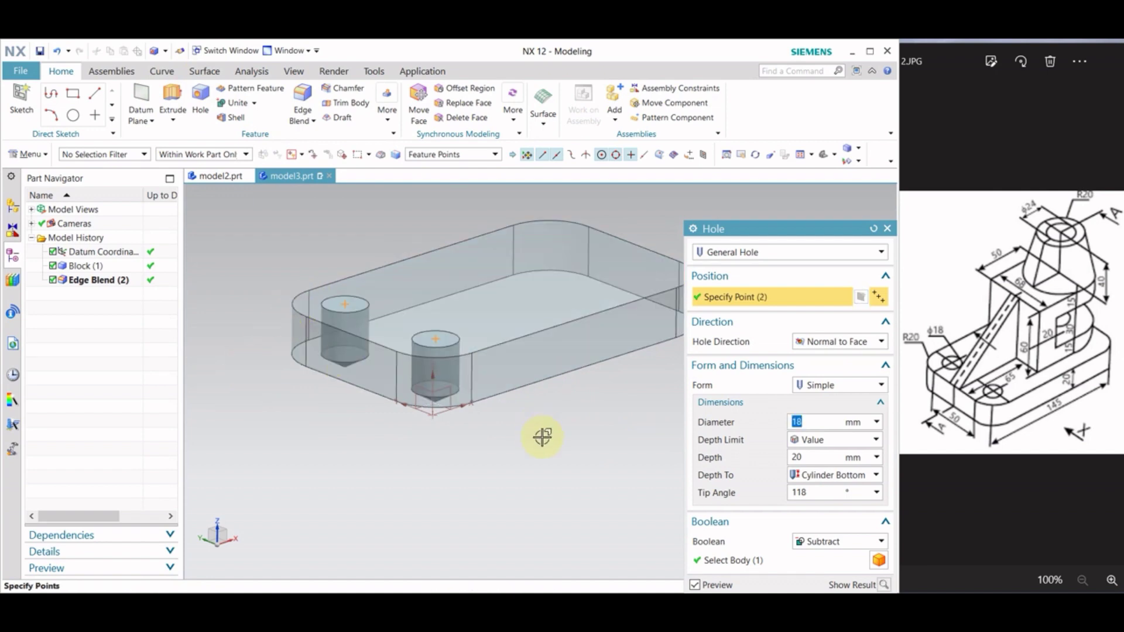
{"action": "scroll", "coordinate": [543, 436], "scroll_direction": "down", "scroll_amount": 2}
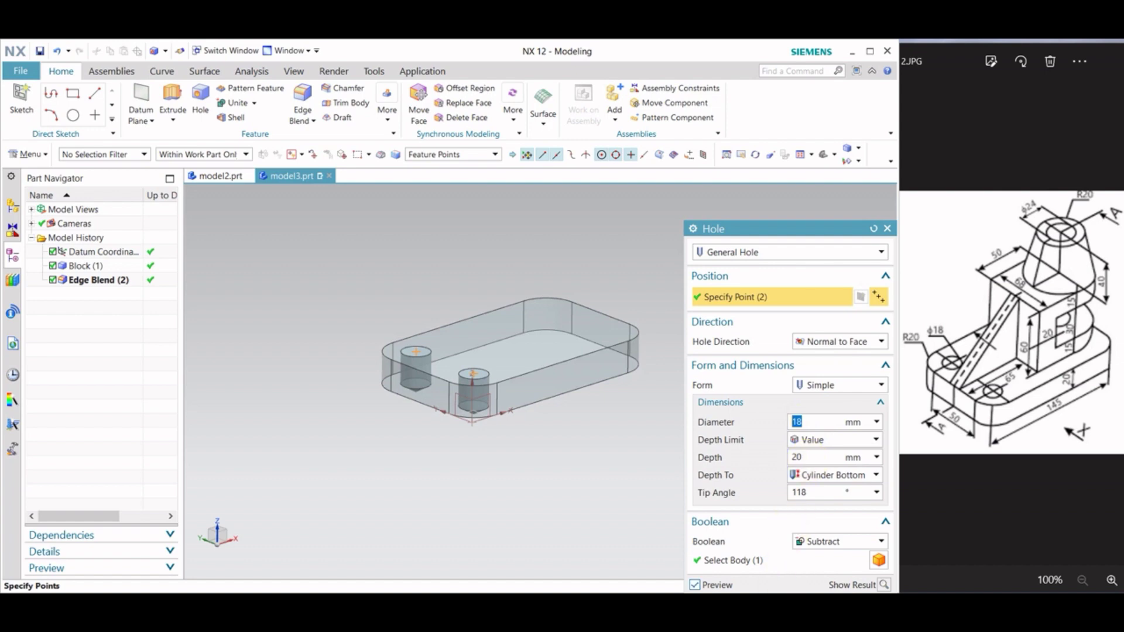
{"action": "middle_click", "coordinate": [567, 424]}
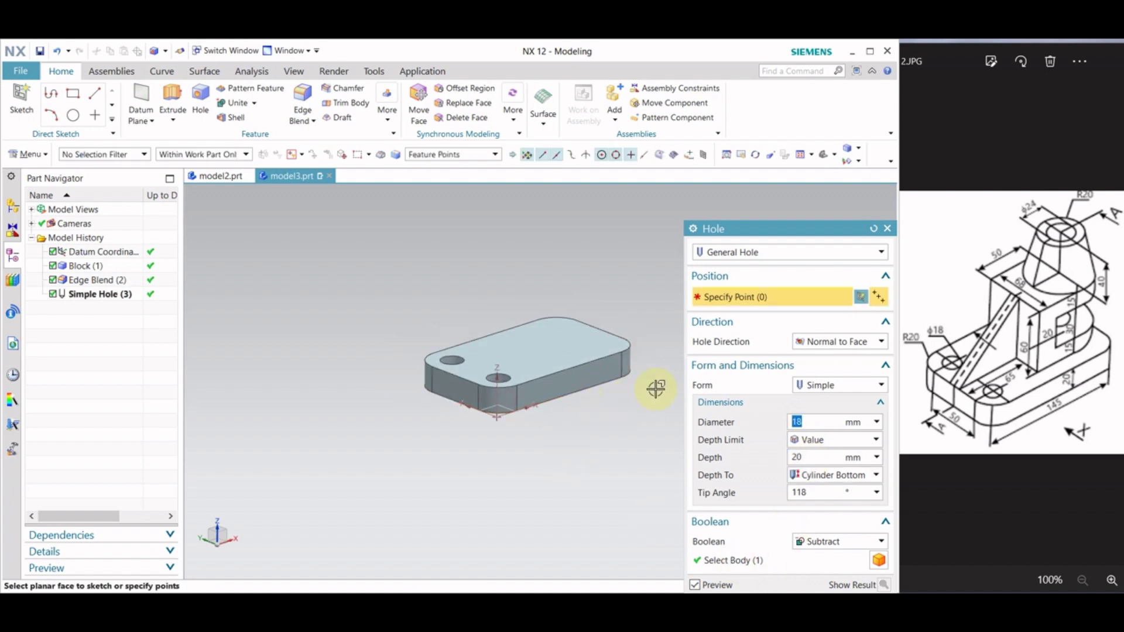
{"action": "key", "text": "Escape"}
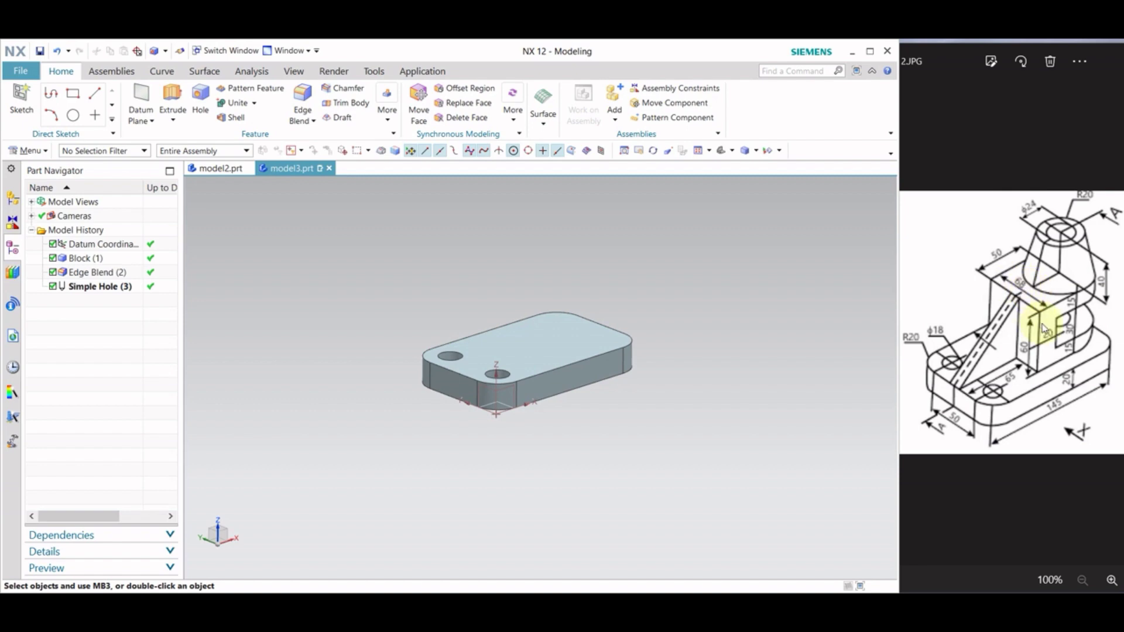
Create a bisector datum plane between the plate's two long side faces, enlarged above the plate.
{"action": "left_click", "coordinate": [141, 99]}
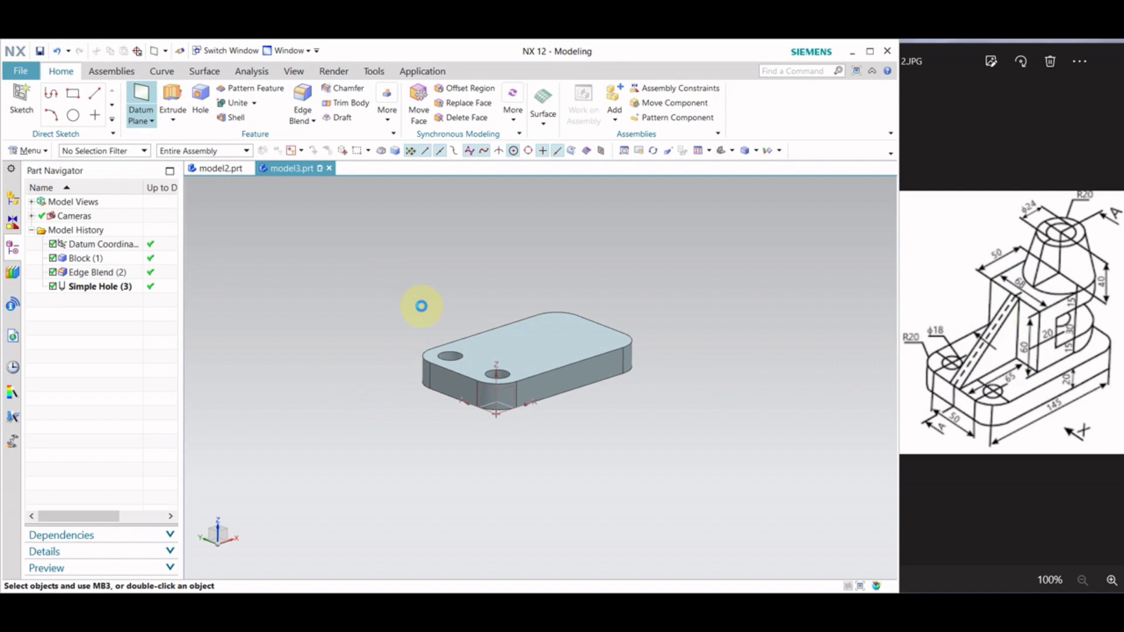
{"action": "left_click", "coordinate": [543, 368]}
{"action": "mouse_move", "coordinate": [483, 314]}
{"action": "middle_mouse_down"}
{"action": "mouse_move", "coordinate": [529, 369]}
{"action": "mouse_move", "coordinate": [499, 352]}
{"action": "middle_mouse_up"}
{"action": "left_click", "coordinate": [499, 352]}
{"action": "mouse_move", "coordinate": [628, 432]}
{"action": "middle_mouse_down"}
{"action": "mouse_move", "coordinate": [594, 339]}
{"action": "mouse_move", "coordinate": [509, 271]}
{"action": "mouse_move", "coordinate": [592, 291]}
{"action": "mouse_move", "coordinate": [577, 285]}
{"action": "mouse_move", "coordinate": [602, 281]}
{"action": "mouse_move", "coordinate": [574, 286]}
{"action": "middle_mouse_up"}
{"action": "mouse_move", "coordinate": [596, 301]}
{"action": "left_mouse_down"}
{"action": "mouse_move", "coordinate": [697, 195]}
{"action": "mouse_move", "coordinate": [709, 214]}
{"action": "left_mouse_up"}
{"action": "left_click", "coordinate": [774, 381]}
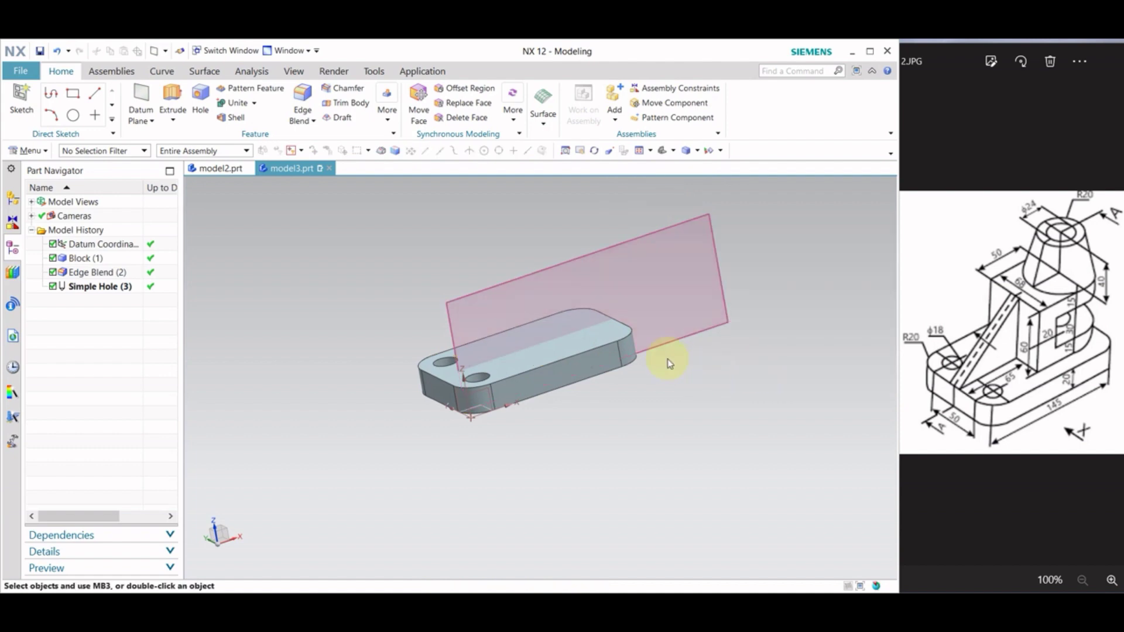
{"action": "mouse_move", "coordinate": [648, 354]}
{"action": "middle_mouse_down"}
{"action": "mouse_move", "coordinate": [668, 346]}
{"action": "mouse_move", "coordinate": [659, 352]}
{"action": "middle_mouse_up"}
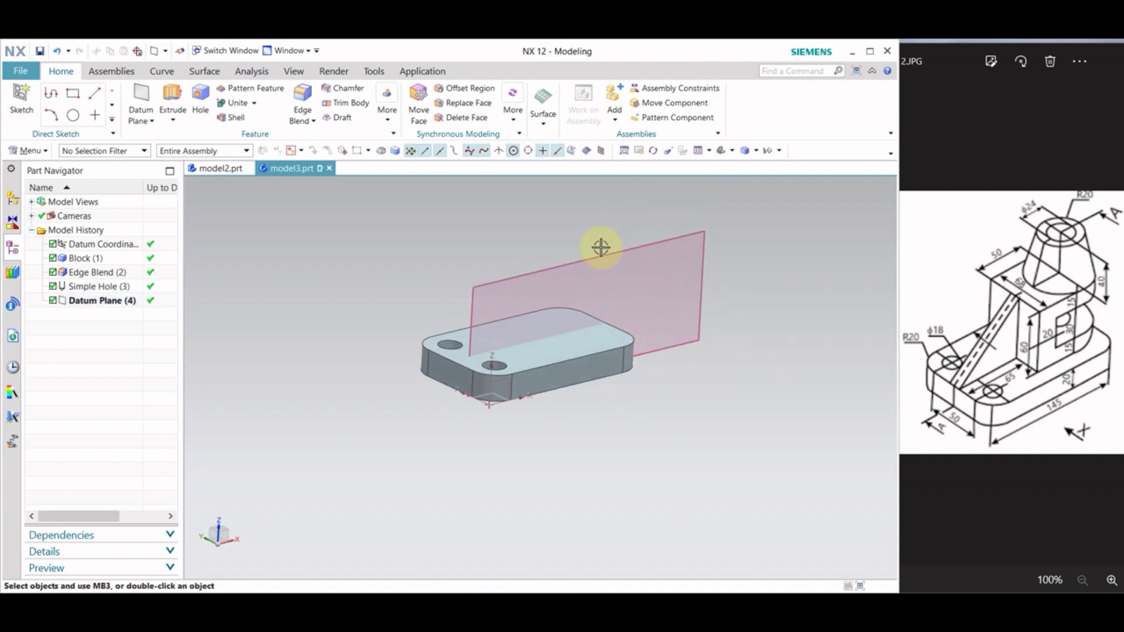
{"action": "left_click", "coordinate": [17, 118]}
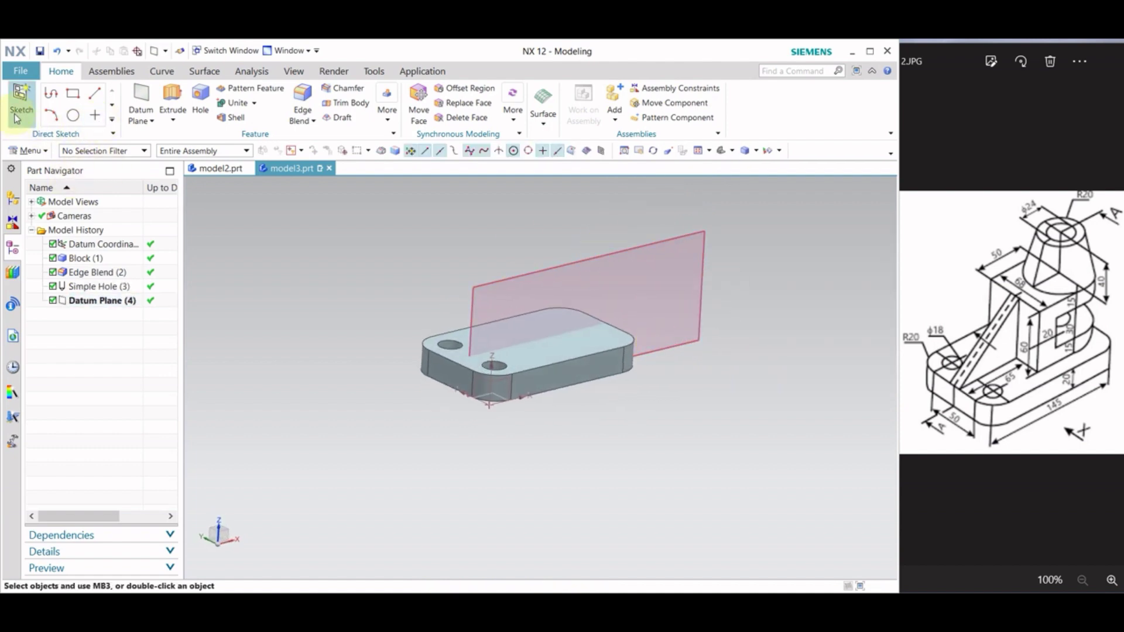
Start a sketch on the bisector datum plane and draw the 65 mm base line.
{"action": "left_click", "coordinate": [607, 256]}
{"action": "left_click", "coordinate": [819, 394]}
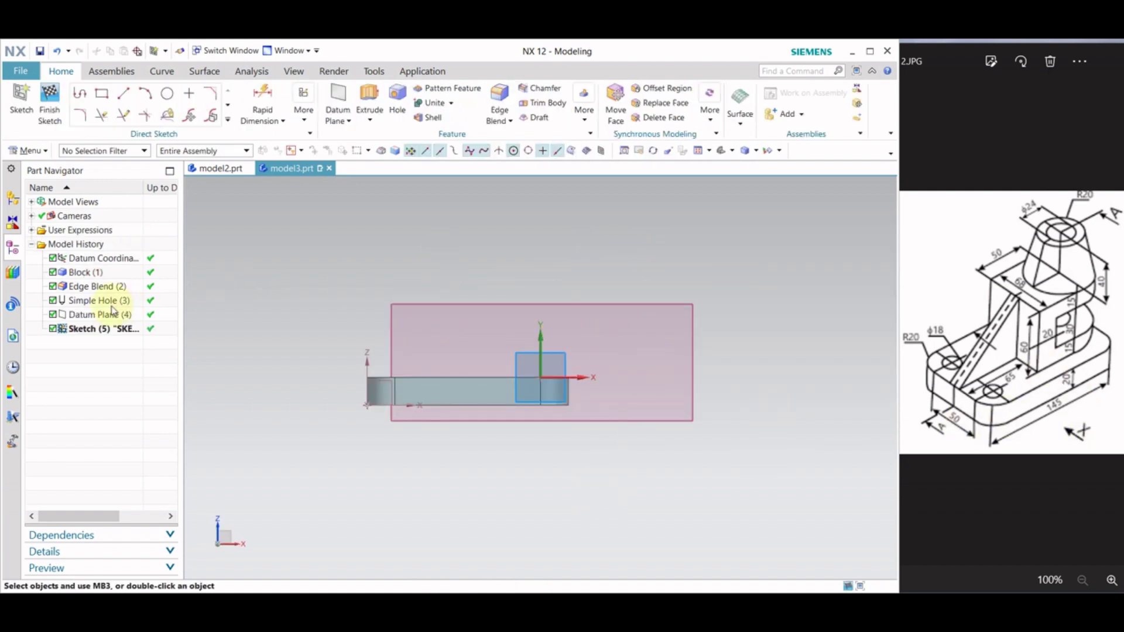
{"action": "left_click", "coordinate": [123, 92]}
{"action": "scroll", "coordinate": [419, 339], "scroll_direction": "up", "scroll_amount": 3}
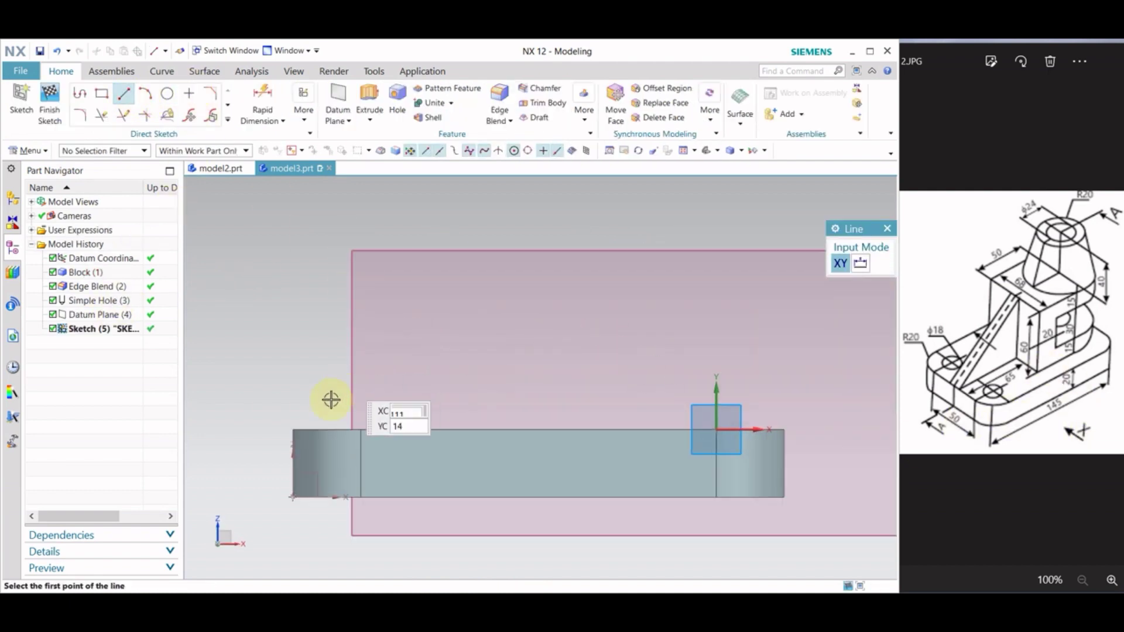
{"action": "left_click", "coordinate": [296, 429]}
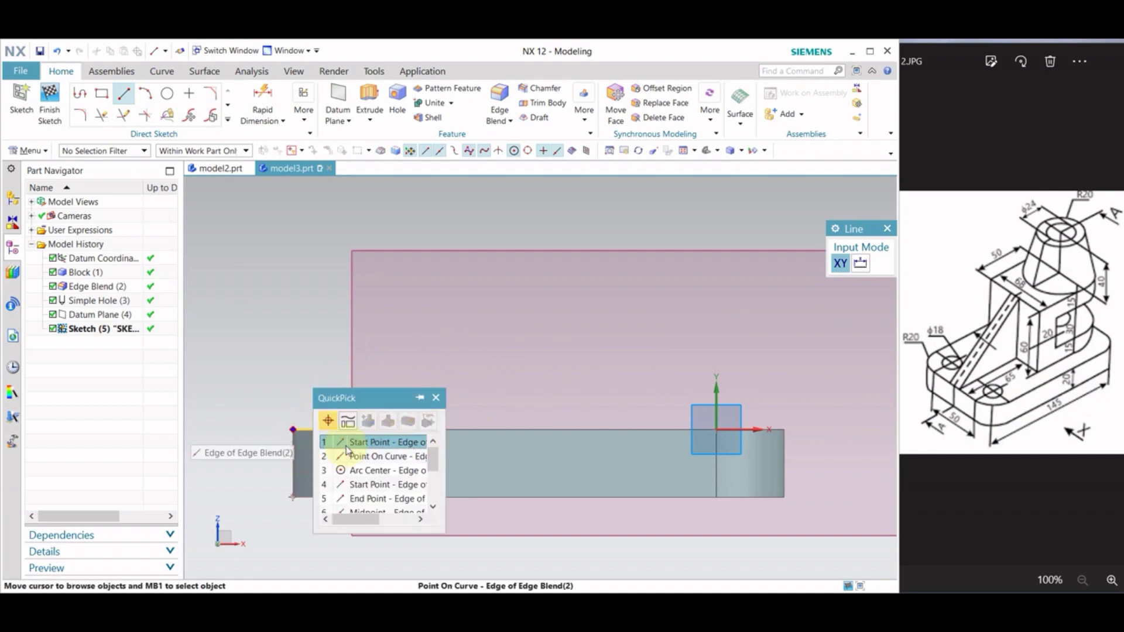
{"action": "left_click", "coordinate": [404, 439]}
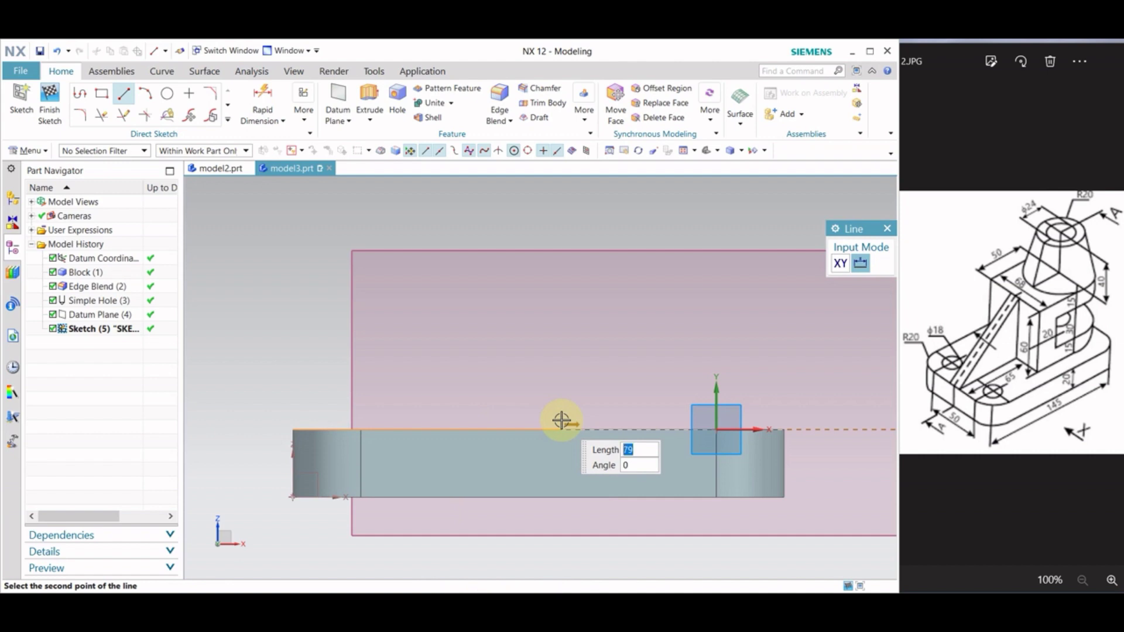
{"action": "type", "text": "5"}
{"action": "key", "text": "Tab"}
{"action": "key", "text": "Return"}
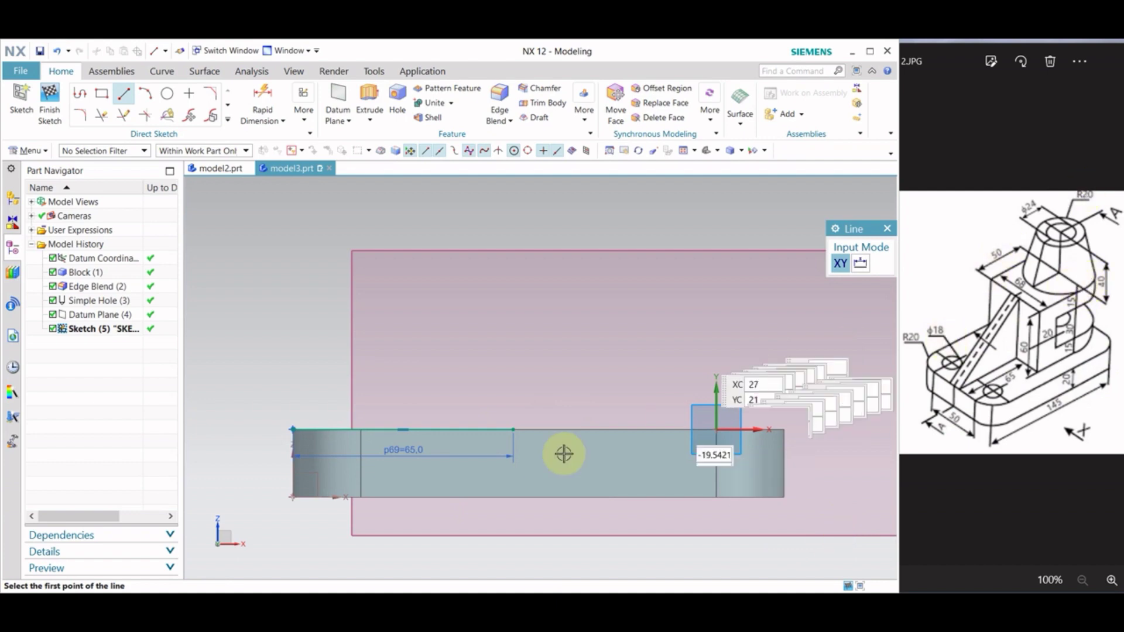
Draw a 60 mm vertical line up from the base line's end.
{"action": "left_click", "coordinate": [513, 430]}
{"action": "left_click", "coordinate": [562, 437]}
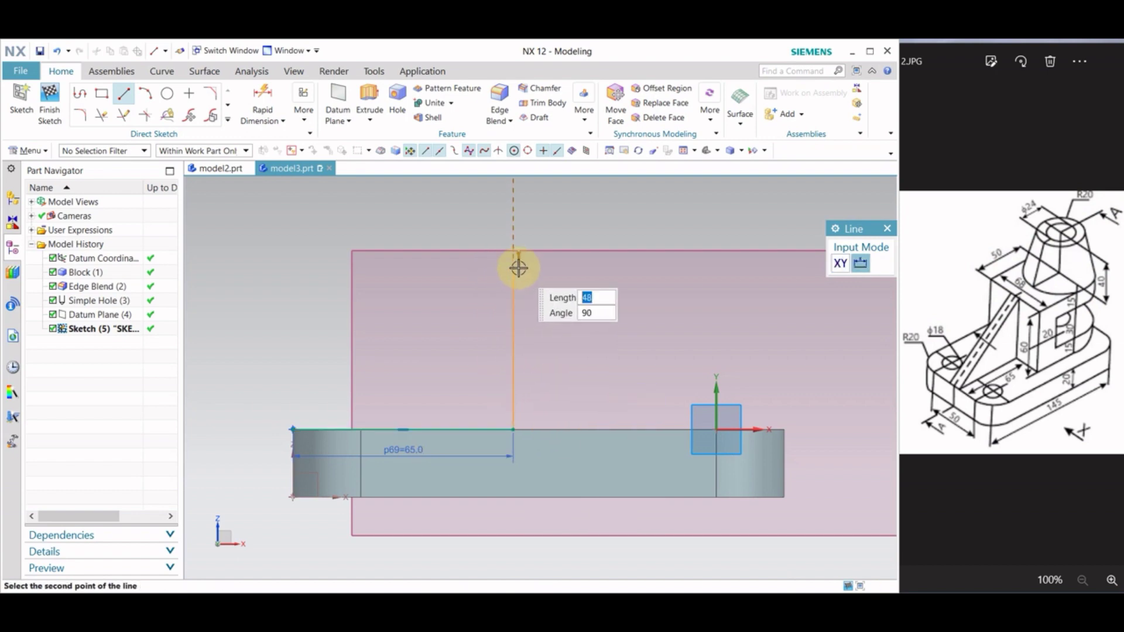
{"action": "type", "text": "60"}
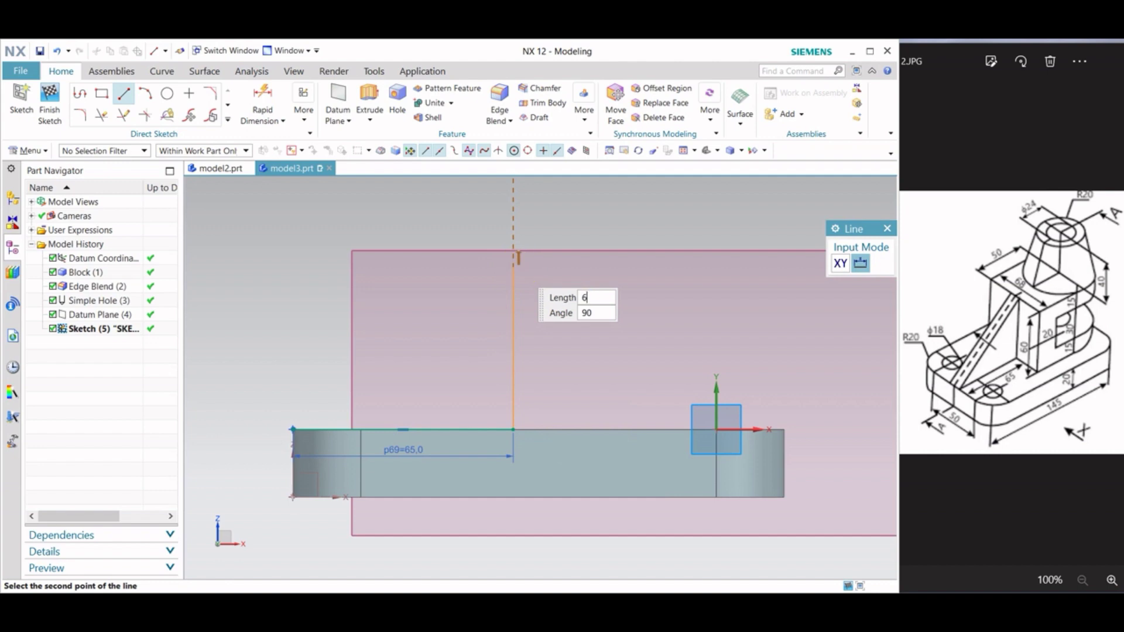
{"action": "key", "text": "Return"}
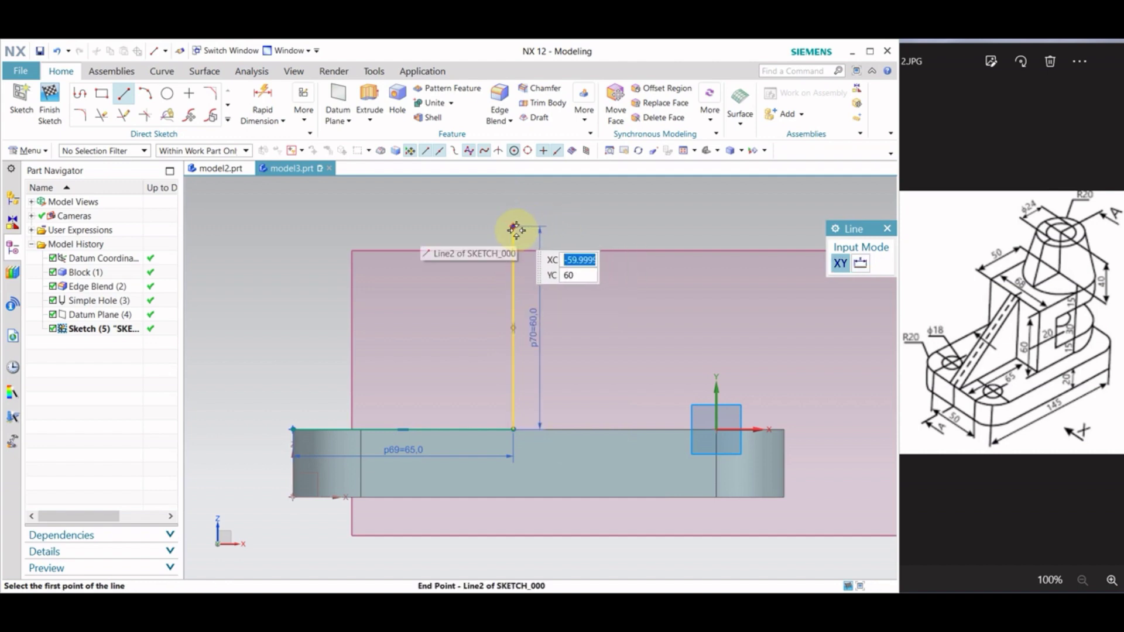
Draw the 50 mm and 34 mm horizontal lines across the top of the upright.
{"action": "left_click", "coordinate": [514, 227]}
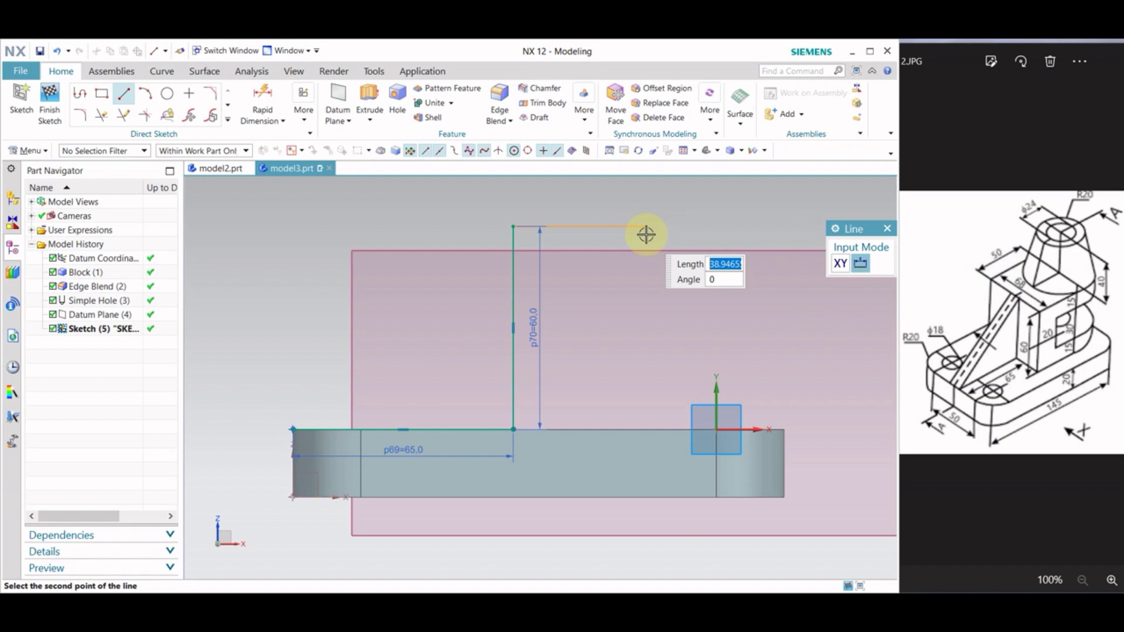
{"action": "type", "text": "0"}
{"action": "key", "text": "Return"}
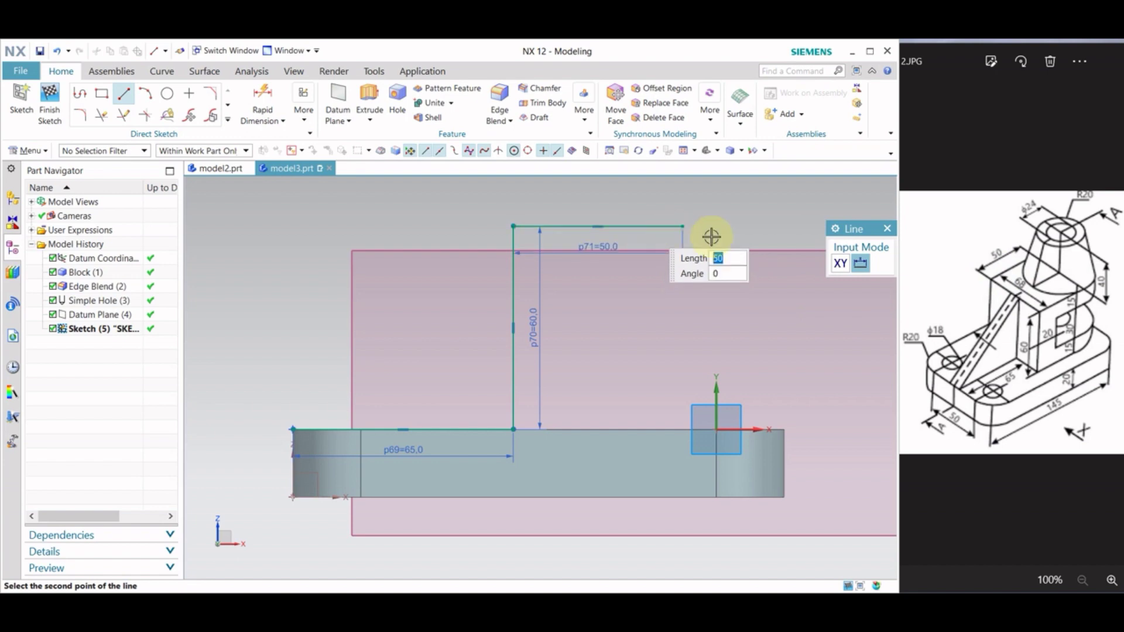
{"action": "left_click", "coordinate": [688, 224]}
{"action": "type", "text": "34"}
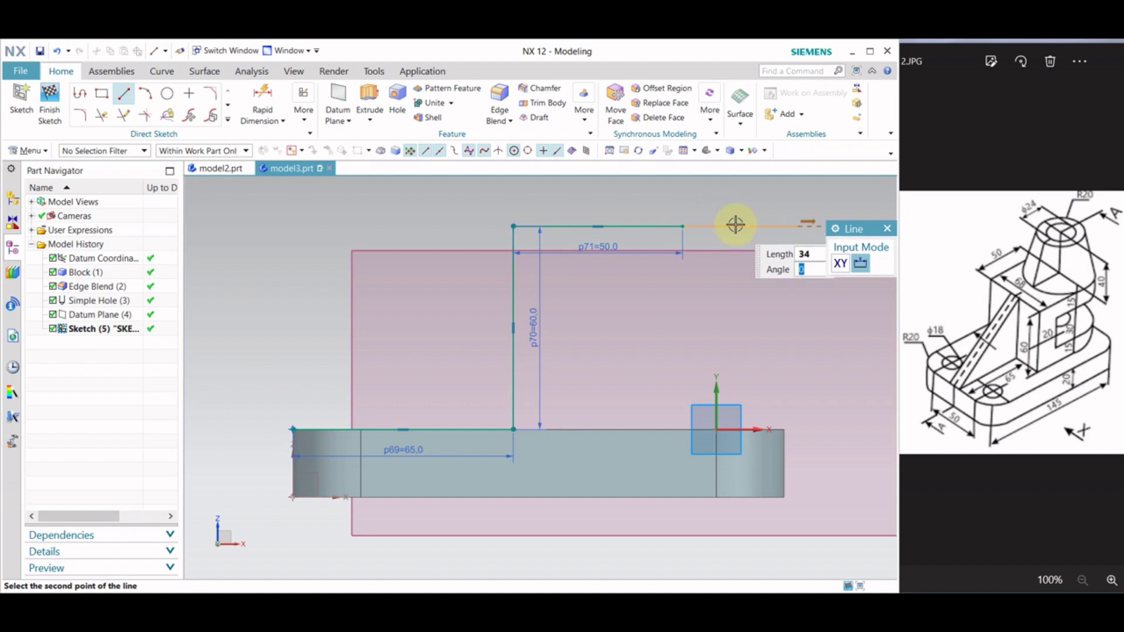
{"action": "key", "text": "Return"}
{"action": "scroll", "coordinate": [597, 406], "scroll_direction": "down", "scroll_amount": 1}
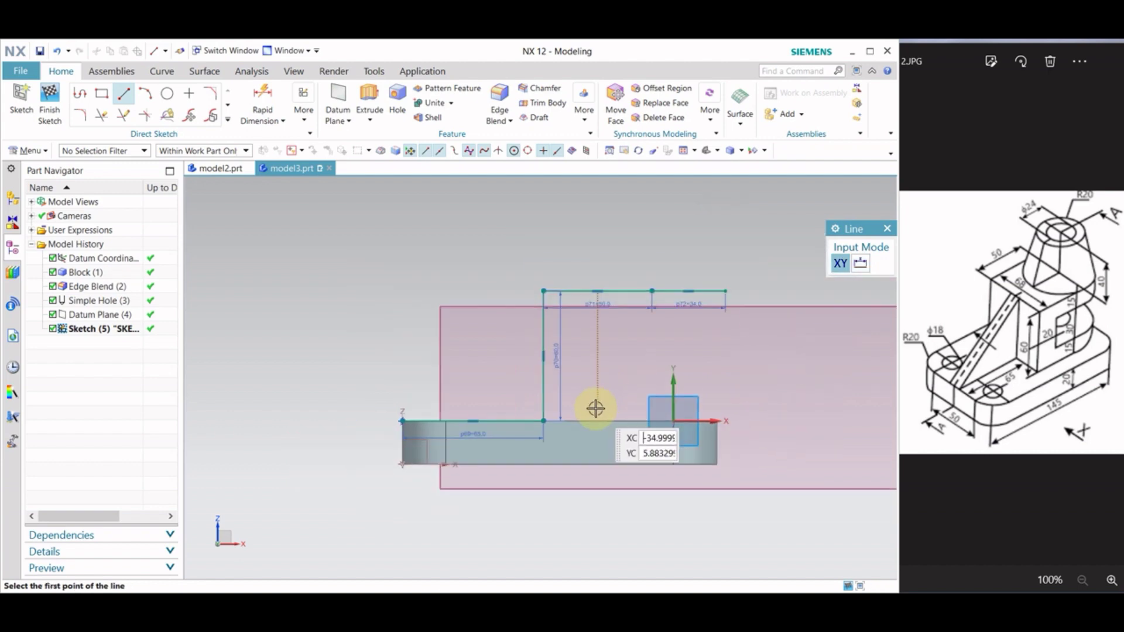
{"action": "scroll", "coordinate": [715, 300], "scroll_direction": "down", "scroll_amount": 1}
{"action": "scroll", "coordinate": [716, 299], "scroll_direction": "up", "scroll_amount": 2}
{"action": "left_click", "coordinate": [736, 282]}
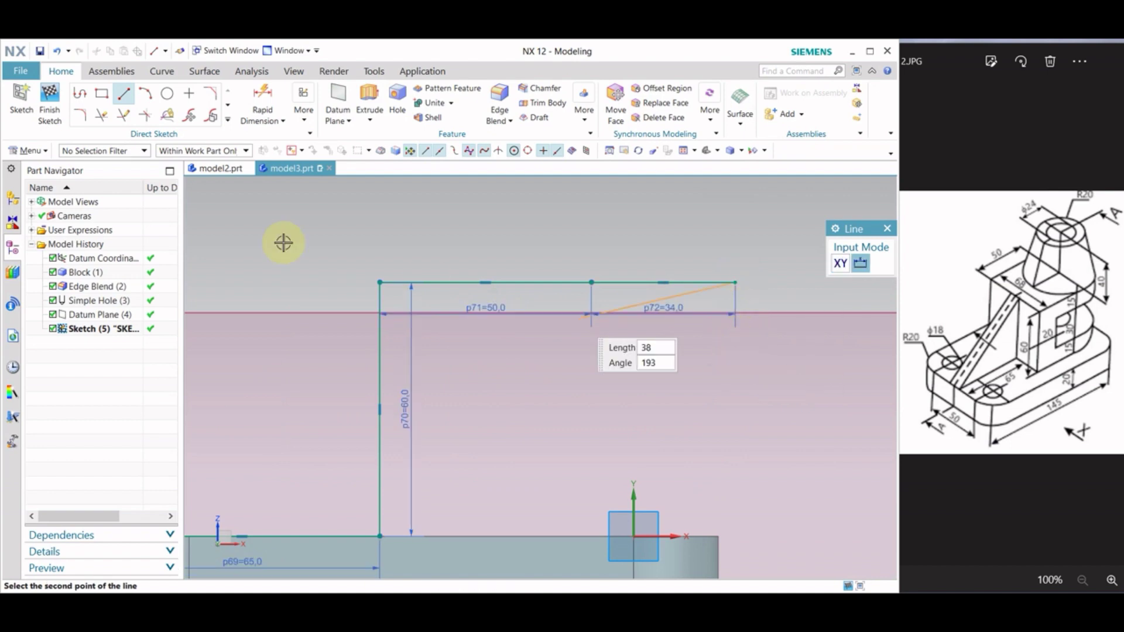
Close the C-shaped outline with 15, 64, 30, 64 and 15 mm profile segments.
{"action": "left_click", "coordinate": [736, 284]}
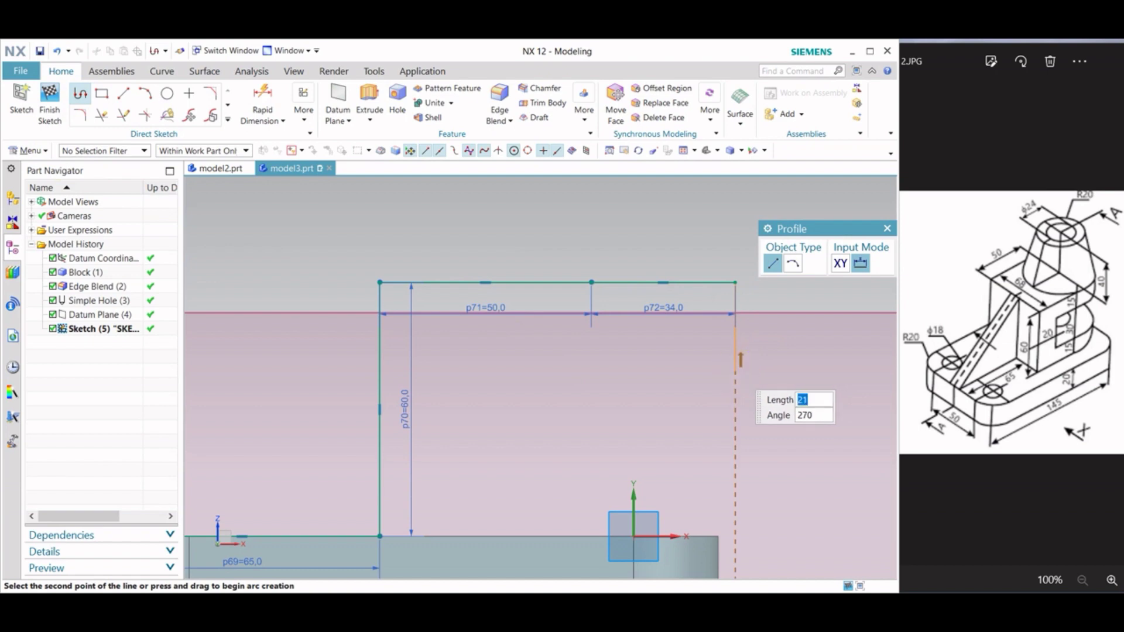
{"action": "key", "text": "Return"}
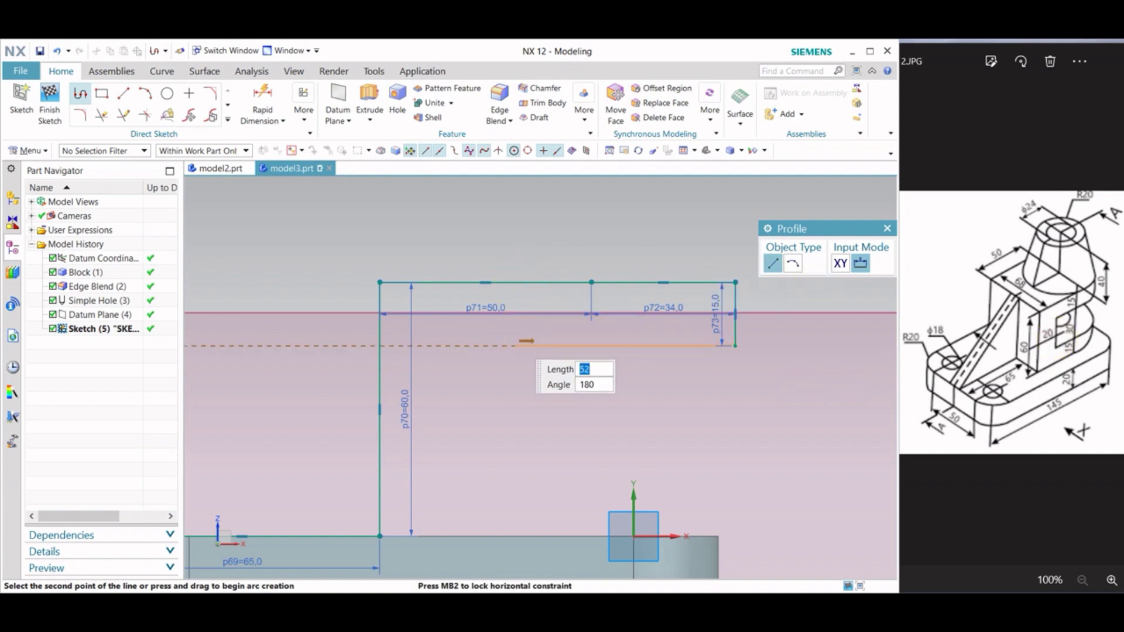
{"action": "type", "text": "64"}
{"action": "key", "text": "Tab"}
{"action": "key", "text": "Return"}
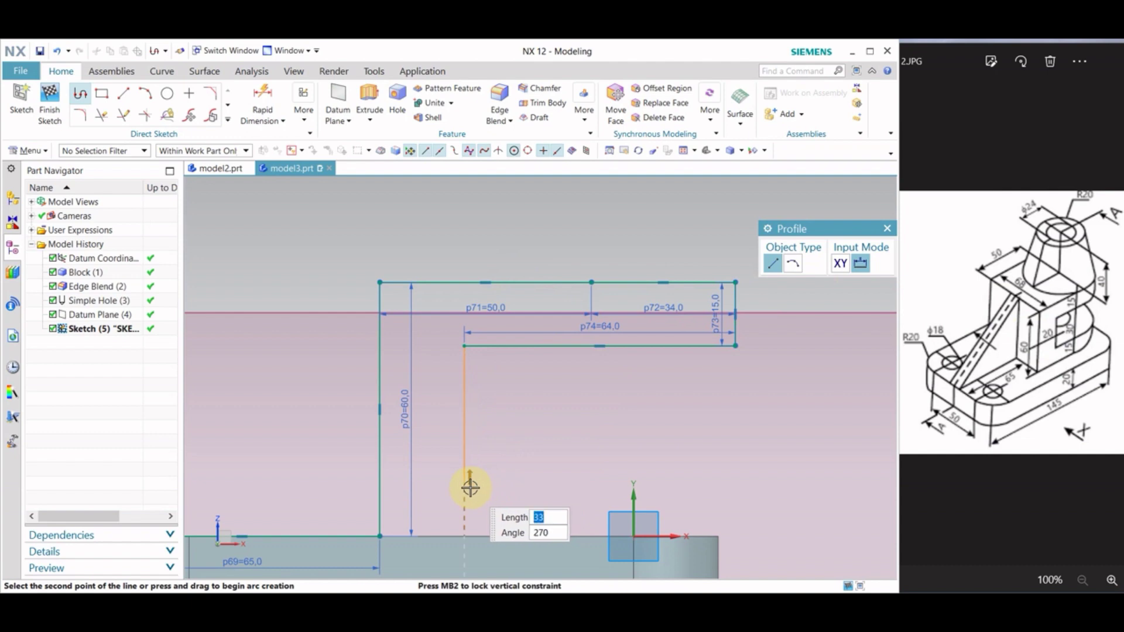
{"action": "key", "text": "Return"}
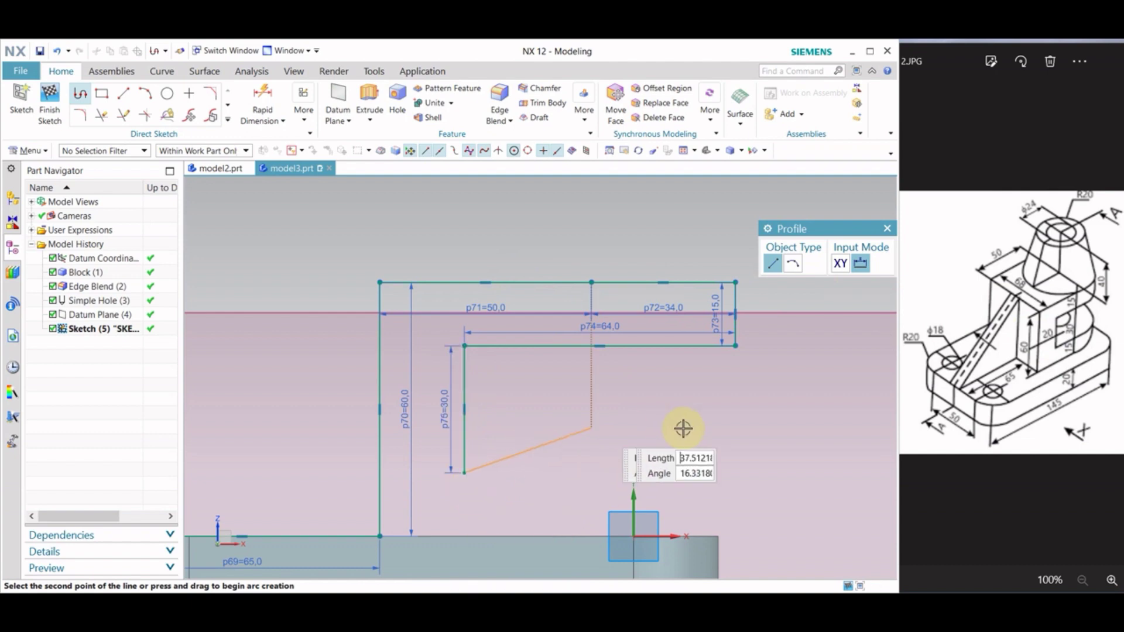
{"action": "left_click", "coordinate": [736, 472]}
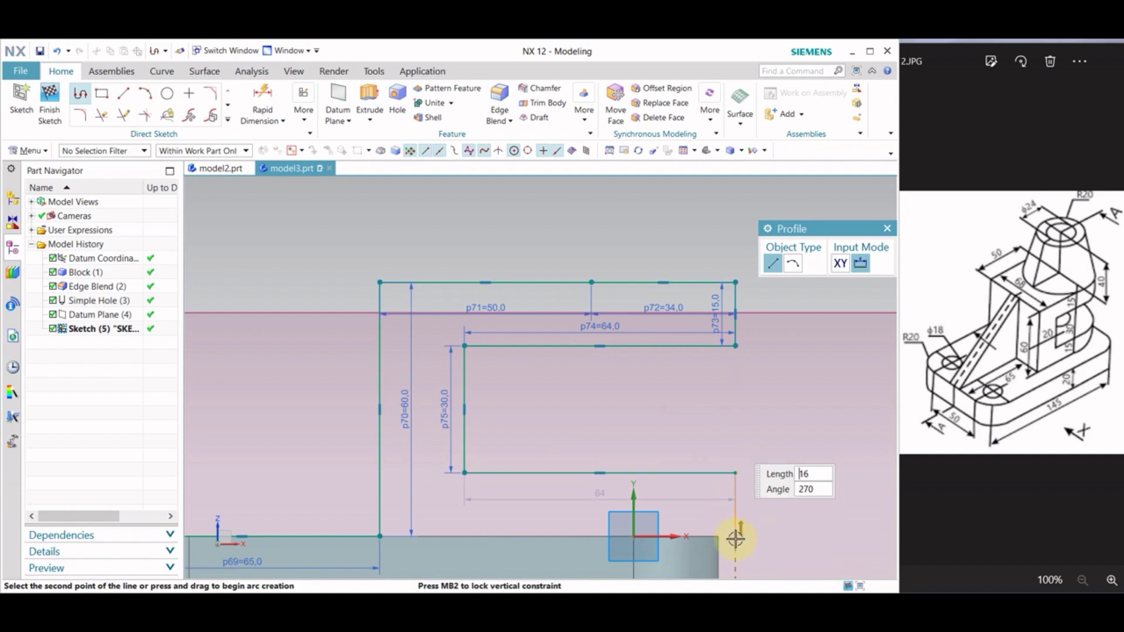
{"action": "left_click", "coordinate": [736, 538]}
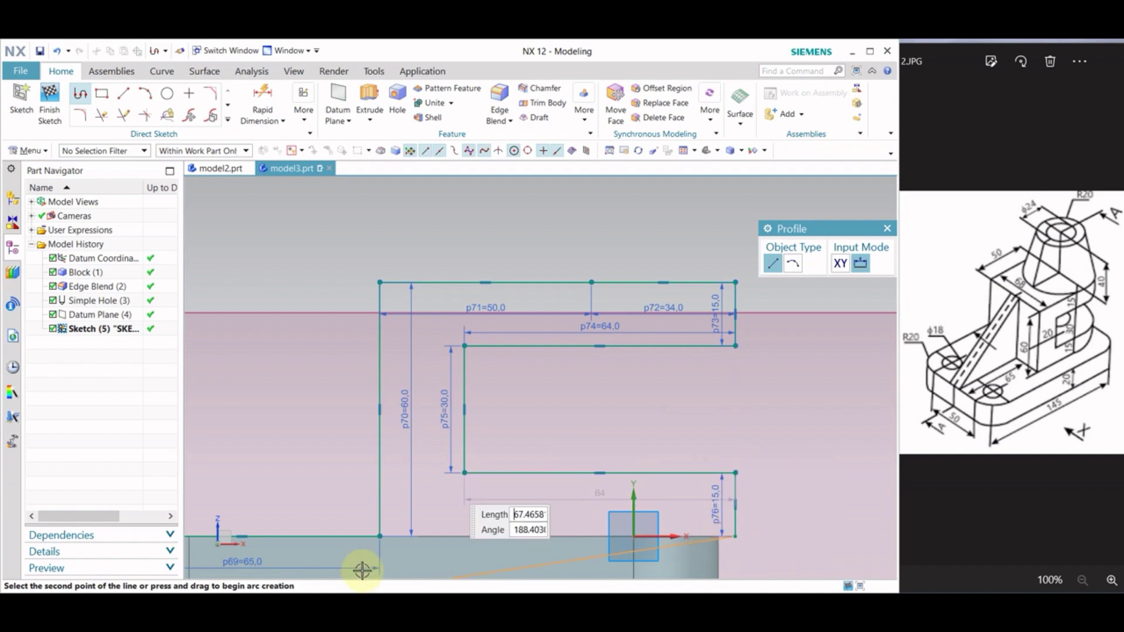
{"action": "left_click", "coordinate": [386, 532]}
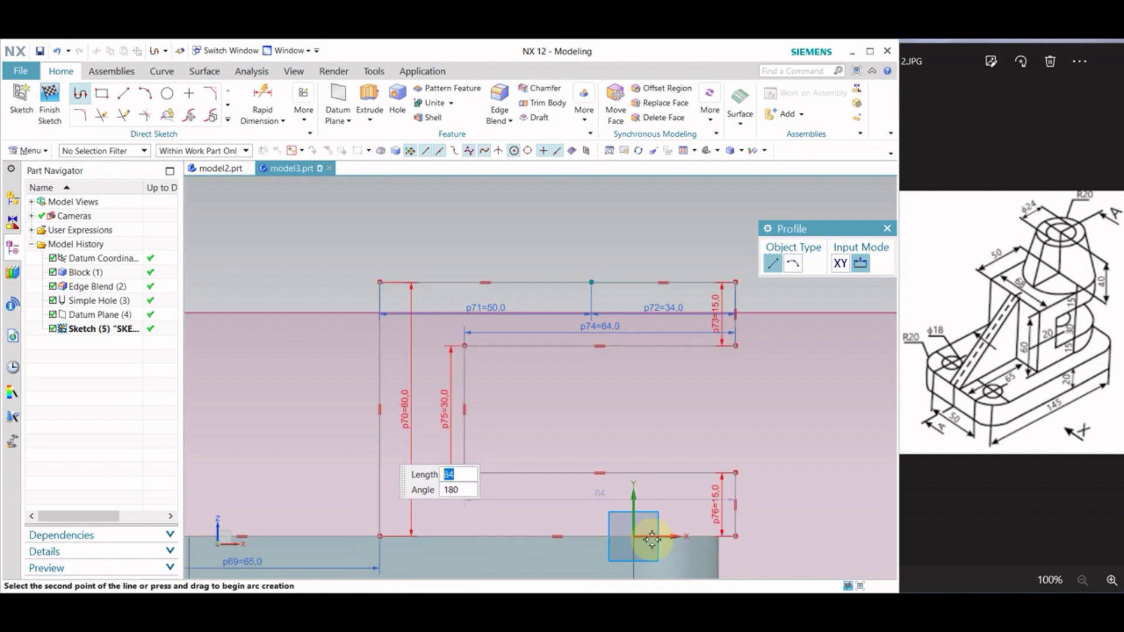
{"action": "scroll", "coordinate": [585, 329], "scroll_direction": "down", "scroll_amount": 1}
{"action": "scroll", "coordinate": [585, 328], "scroll_direction": "down", "scroll_amount": 1}
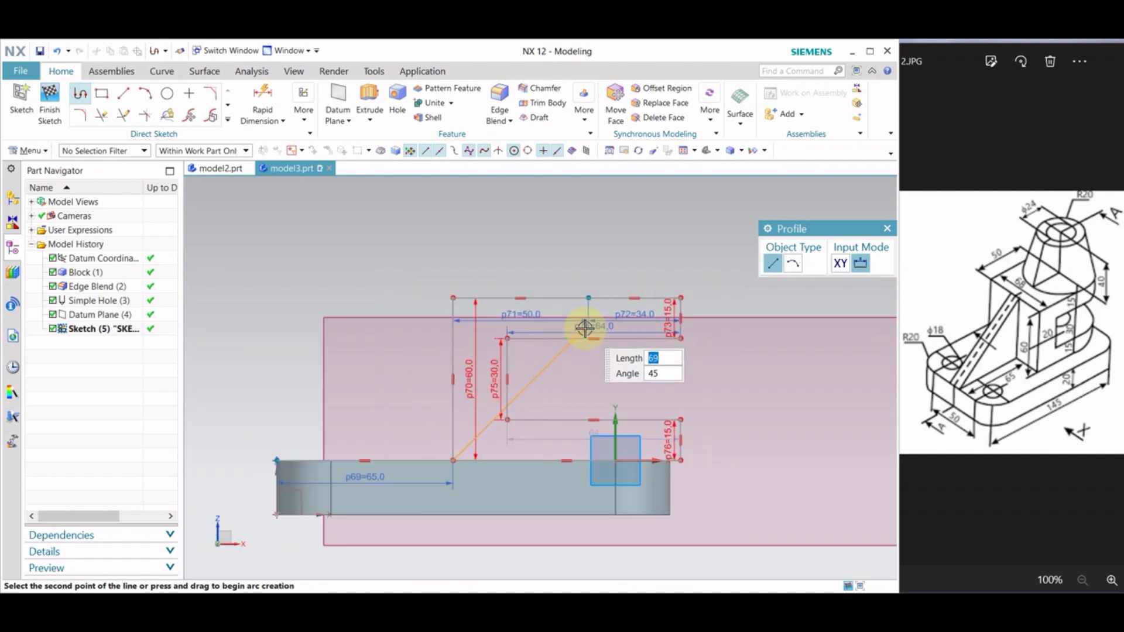
{"action": "key", "text": "Escape"}
{"action": "key", "text": "Escape"}
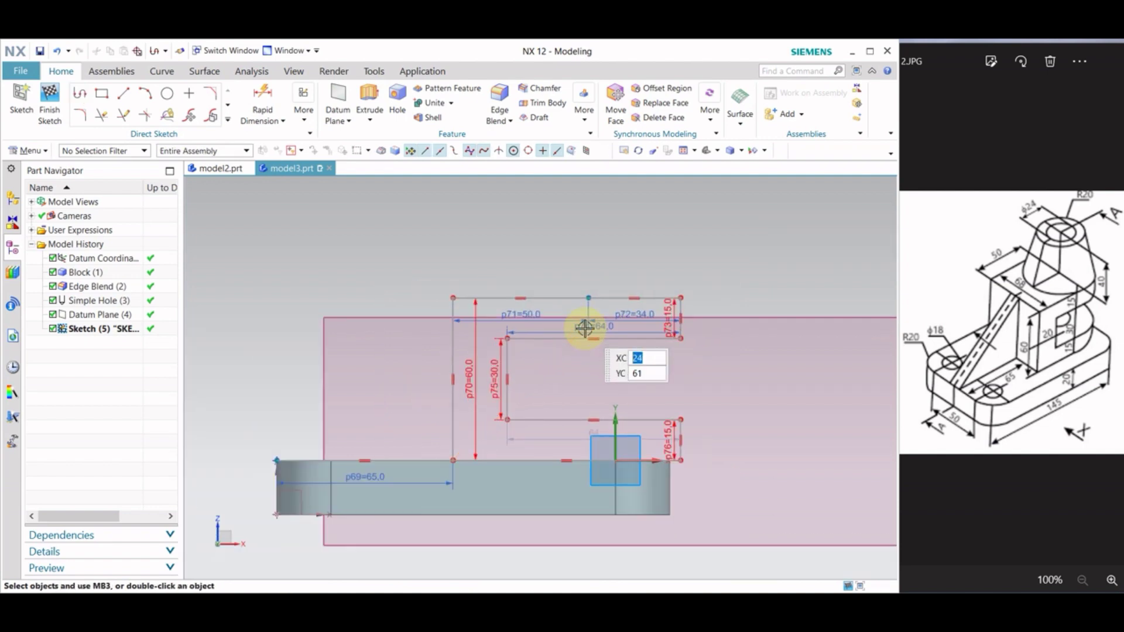
Delete the redundant 30 mm dimension from the sketch.
{"action": "left_click", "coordinate": [492, 371]}
{"action": "key", "text": "Delete"}
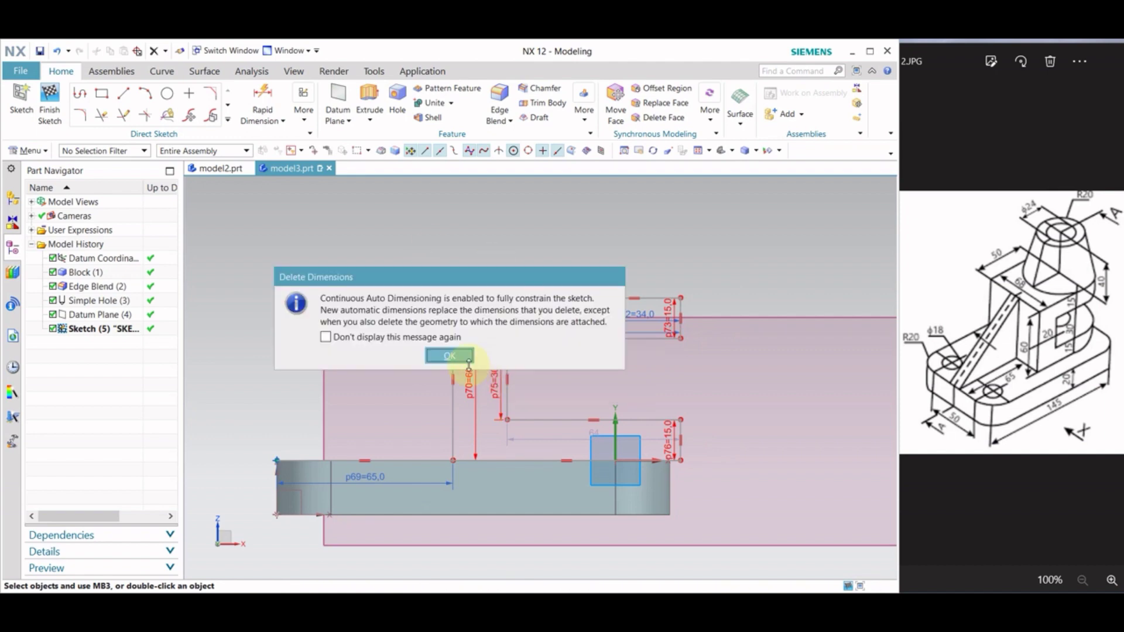
{"action": "left_click", "coordinate": [467, 359]}
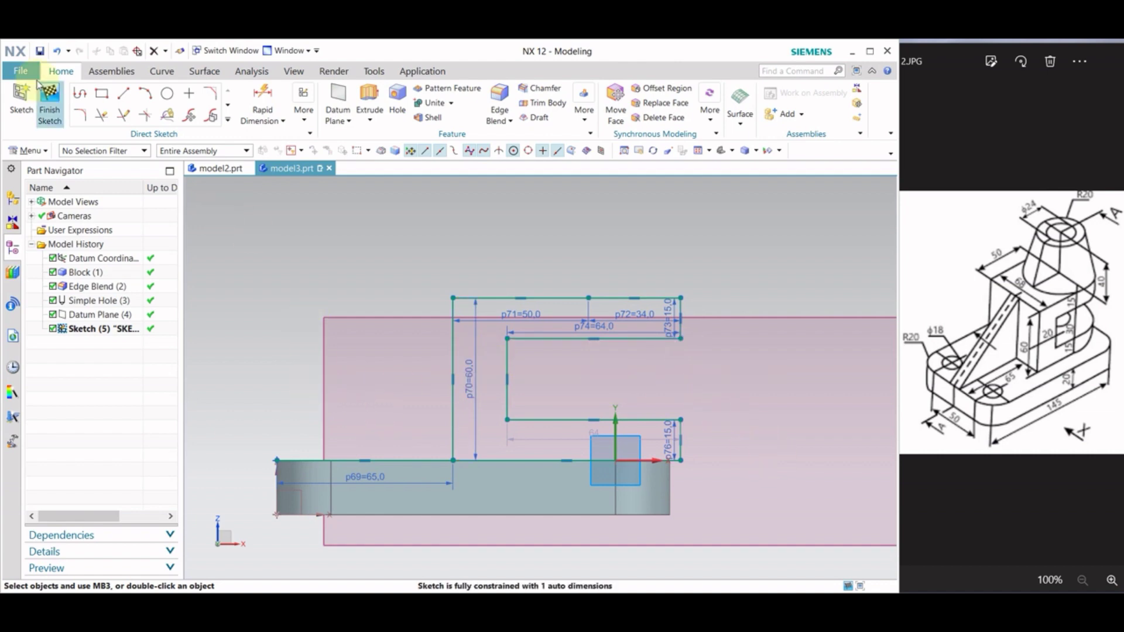
Draw the diagonal rib line from the upright's top corner to the plate's left end and finish the sketch.
{"action": "left_click", "coordinate": [81, 92]}
{"action": "left_click", "coordinate": [452, 298]}
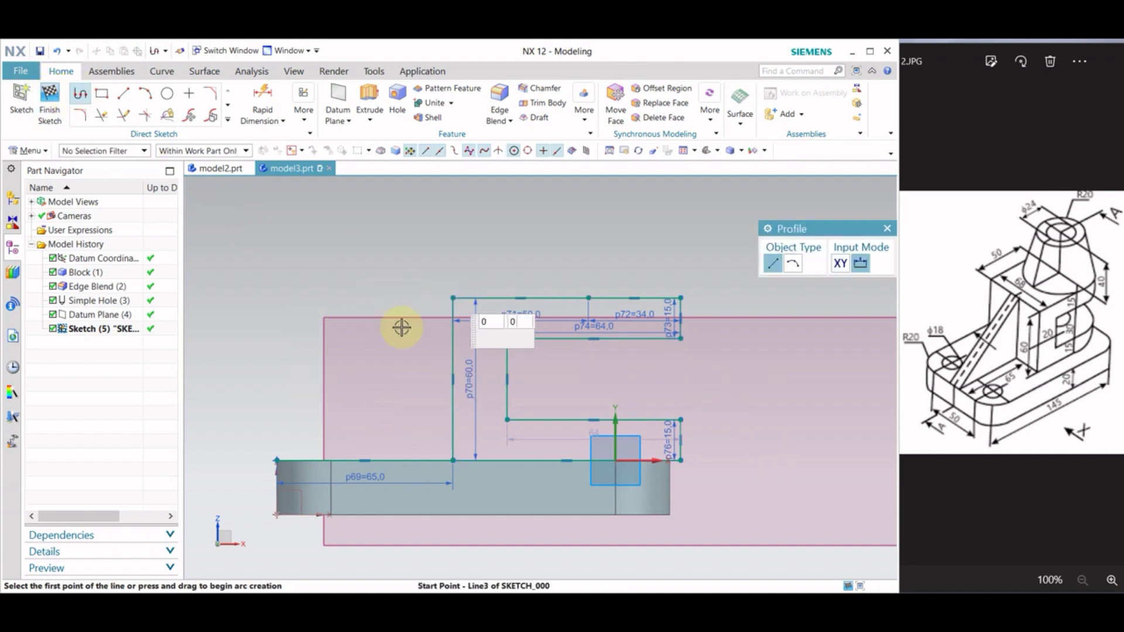
{"action": "left_click", "coordinate": [277, 460]}
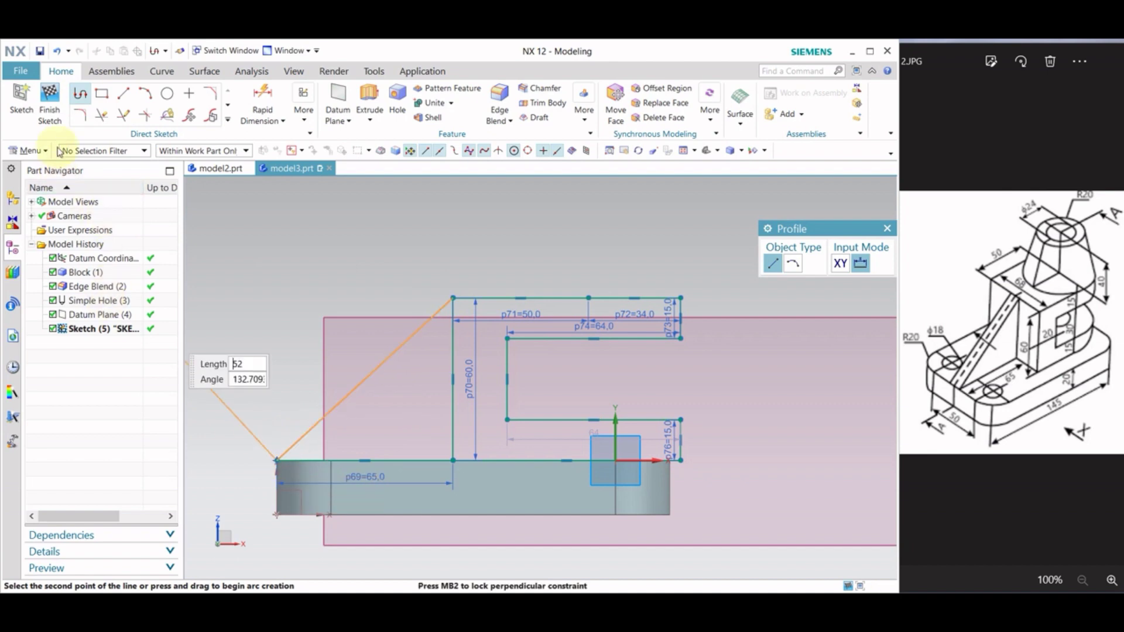
{"action": "left_click", "coordinate": [50, 100]}
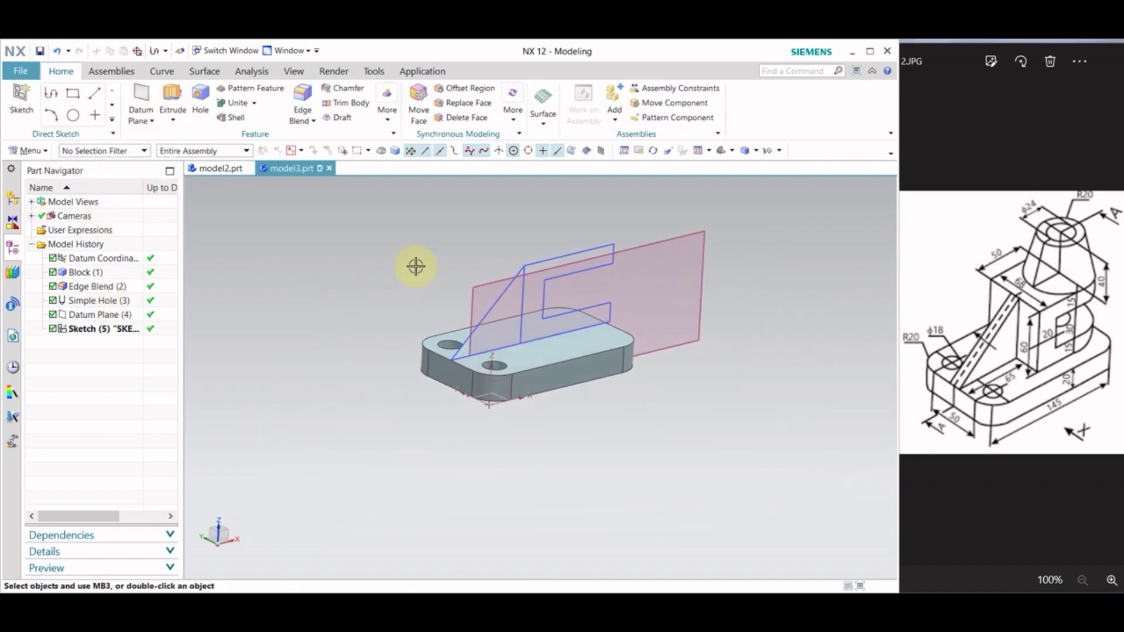
Extrude the C-shaped outline from -34 to 34 mm as a separate body, then select the rib triangle.
{"action": "left_click", "coordinate": [171, 94]}
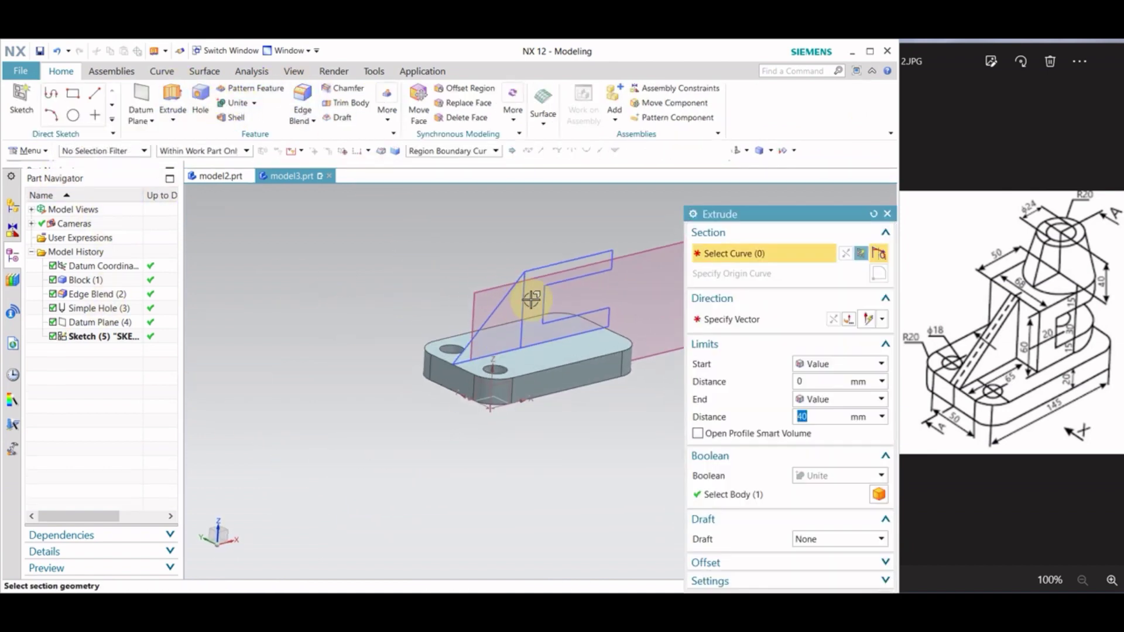
{"action": "left_click", "coordinate": [531, 299]}
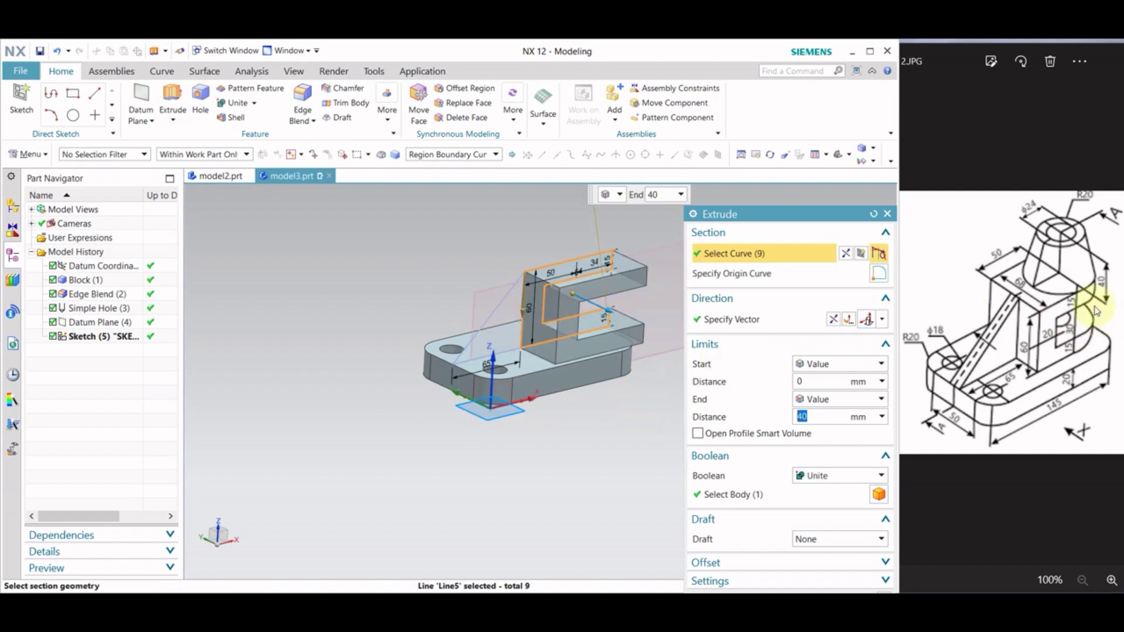
{"action": "left_click", "coordinate": [819, 383]}
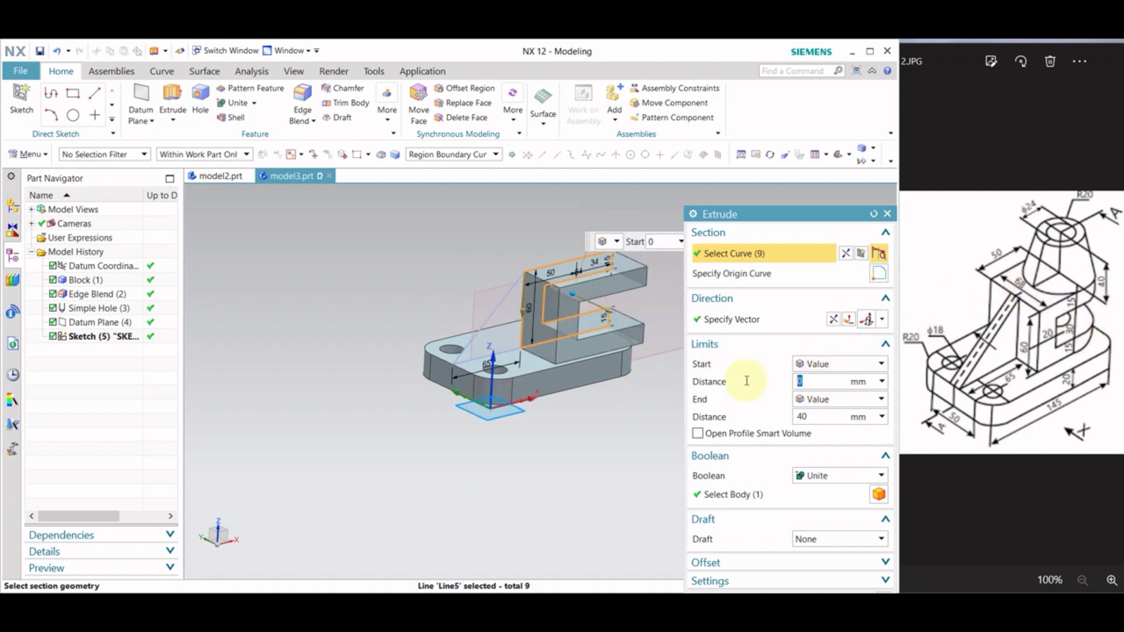
{"action": "type", "text": "34"}
{"action": "key", "text": "Return"}
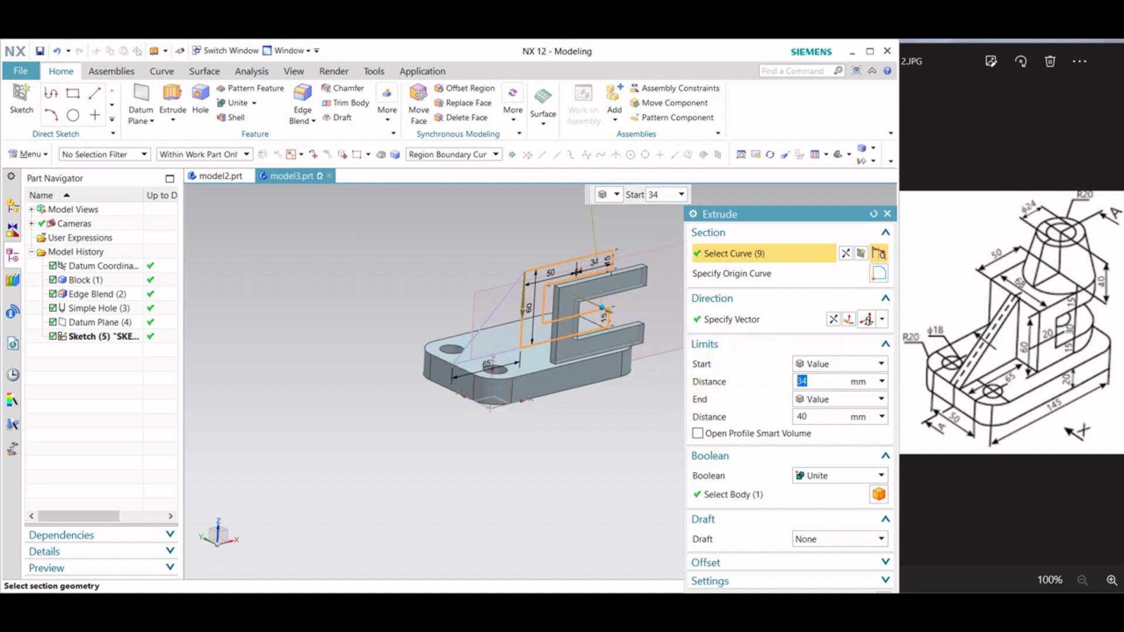
{"action": "type", "text": "4"}
{"action": "left_click", "coordinate": [808, 417]}
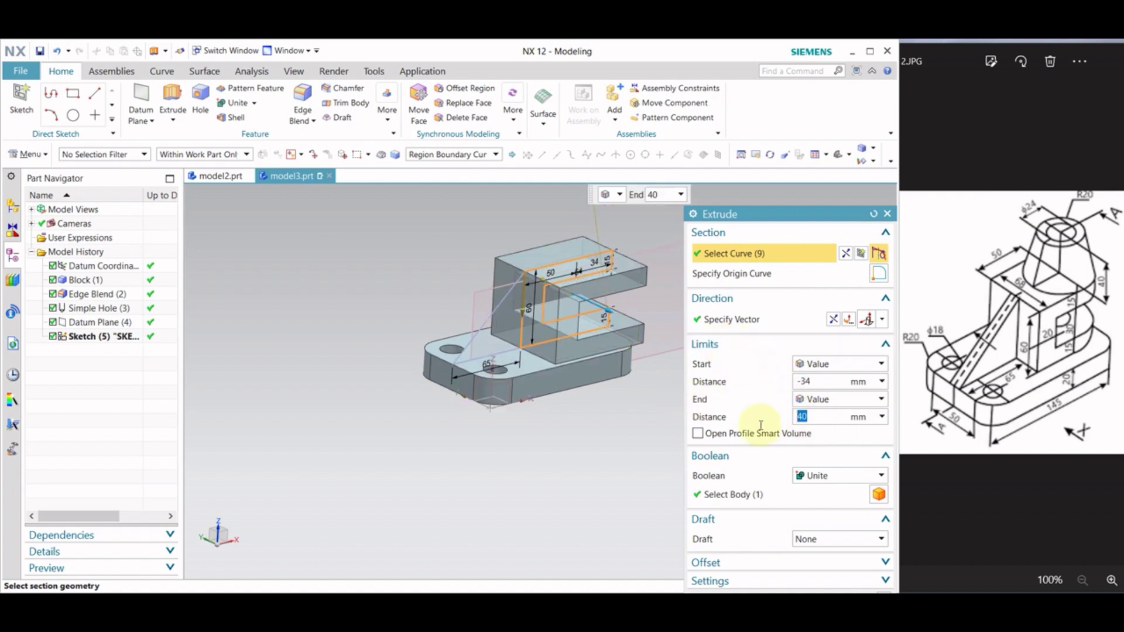
{"action": "type", "text": "34"}
{"action": "key", "text": "Return"}
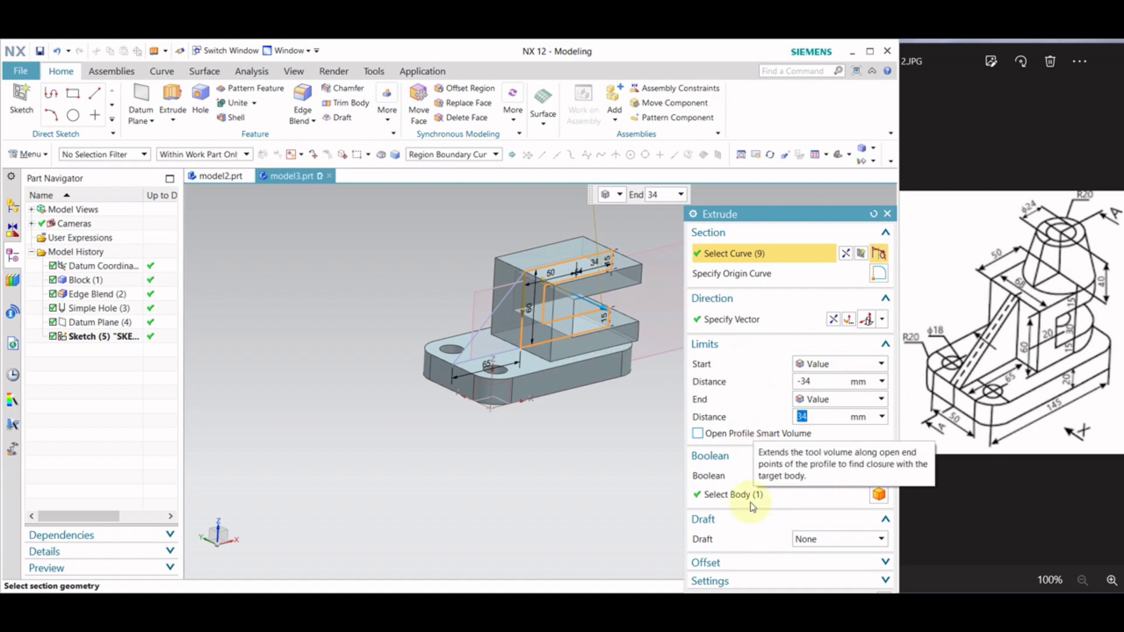
{"action": "left_click", "coordinate": [836, 479]}
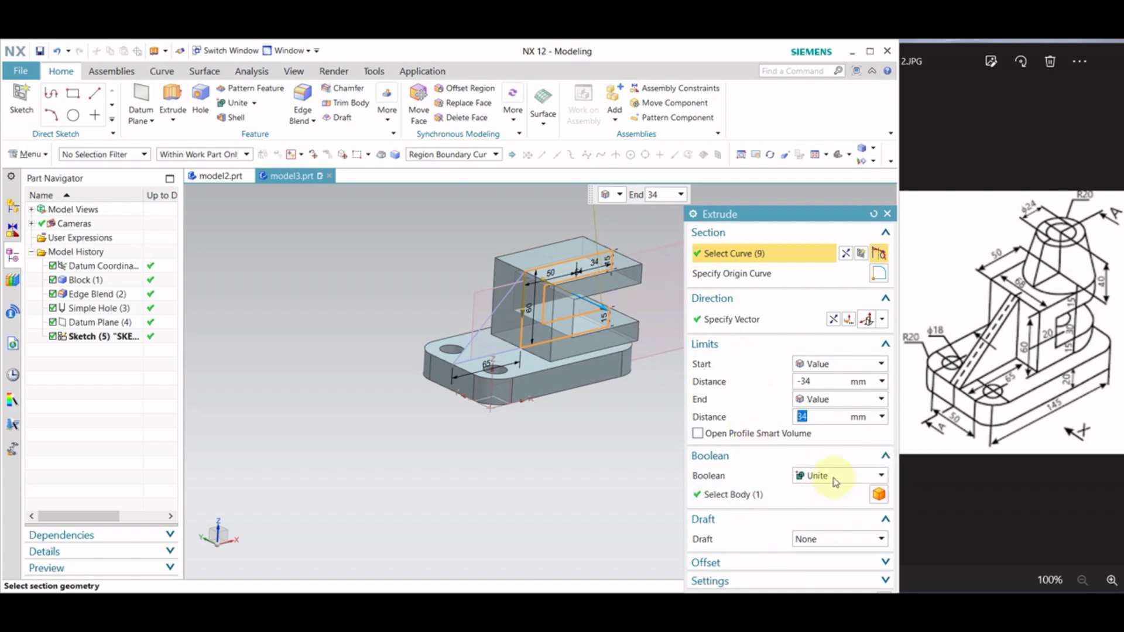
{"action": "left_click", "coordinate": [835, 479]}
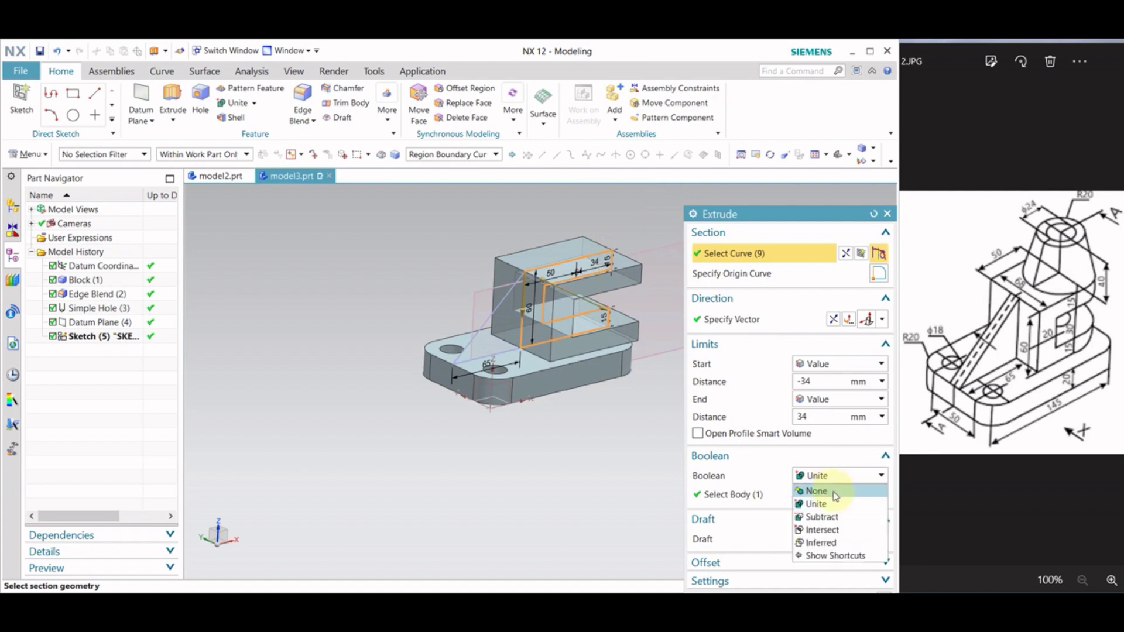
{"action": "left_click", "coordinate": [836, 491]}
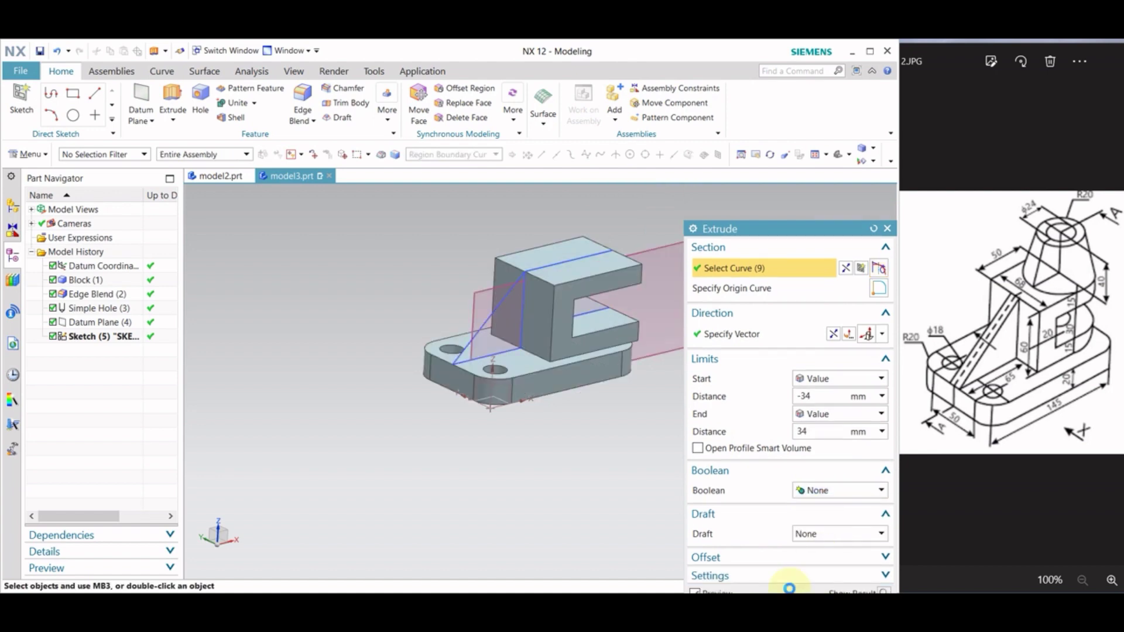
{"action": "left_click", "coordinate": [793, 592]}
{"action": "left_click", "coordinate": [502, 333]}
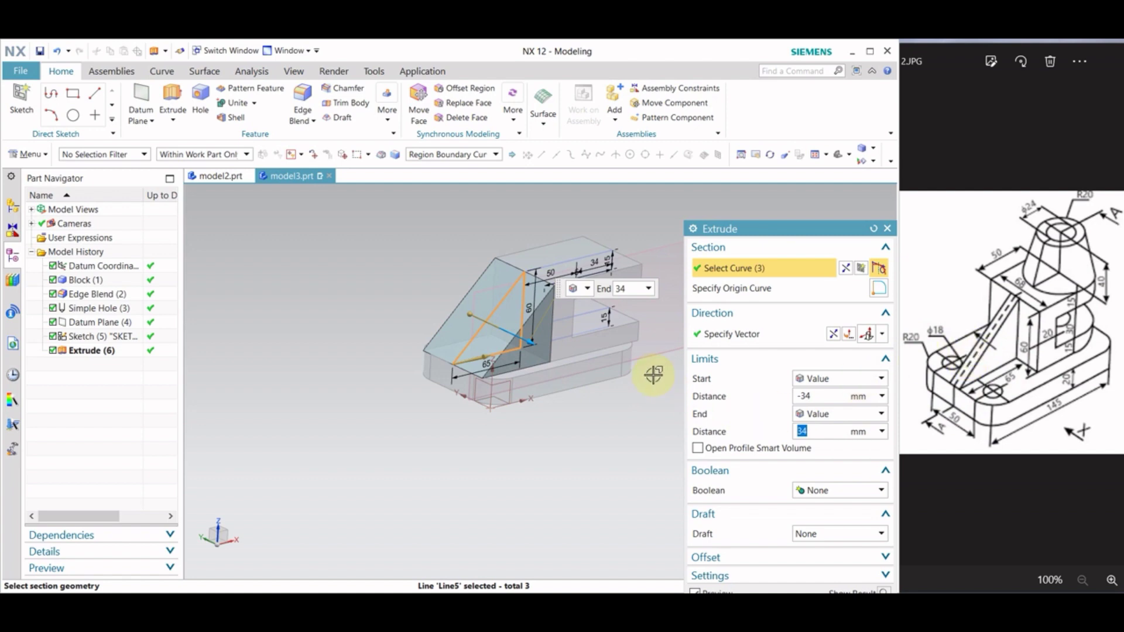
Extrude the rib triangle from -5 to 5 mm, united with the main body.
{"action": "left_click", "coordinate": [816, 396]}
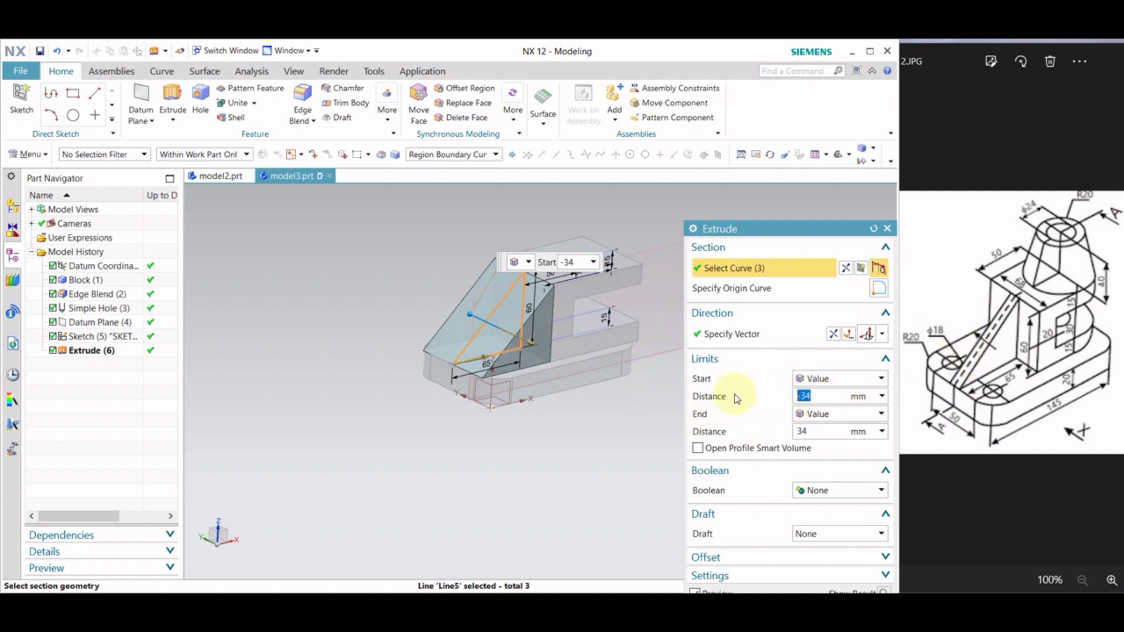
{"action": "type", "text": "-5"}
{"action": "key", "text": "Return"}
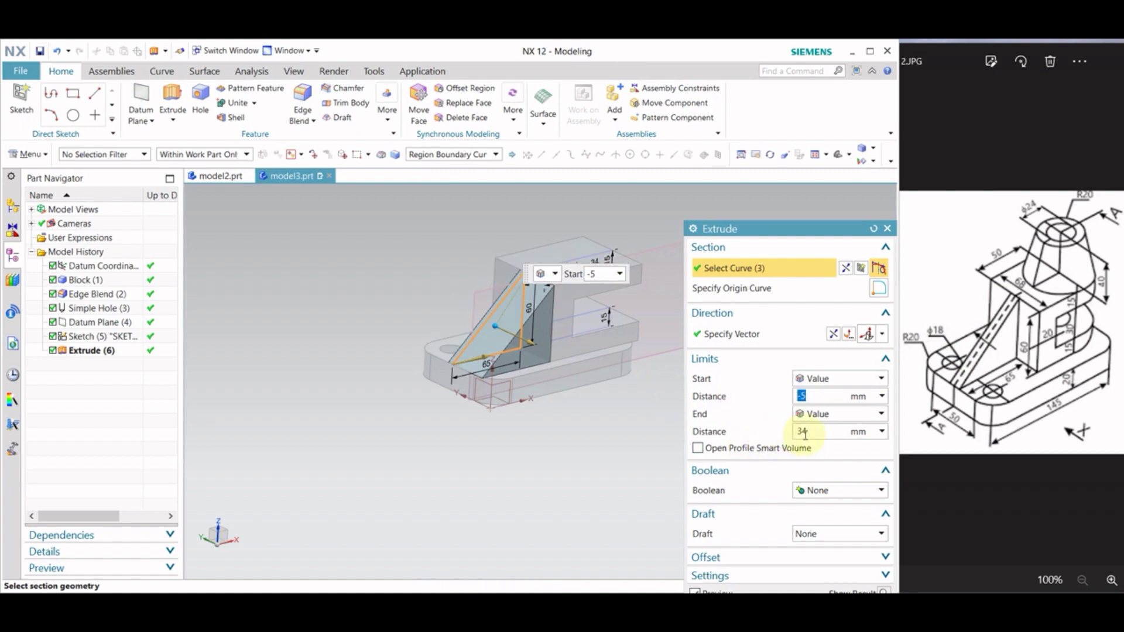
{"action": "left_click", "coordinate": [805, 433]}
{"action": "type", "text": "5"}
{"action": "key", "text": "Return"}
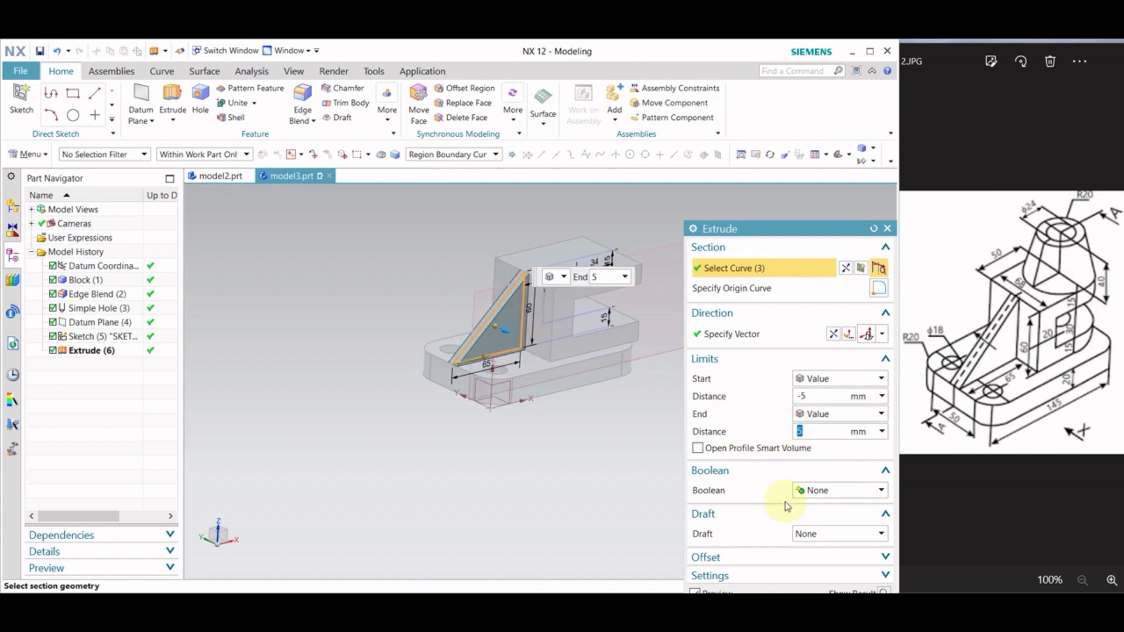
{"action": "left_click", "coordinate": [840, 501]}
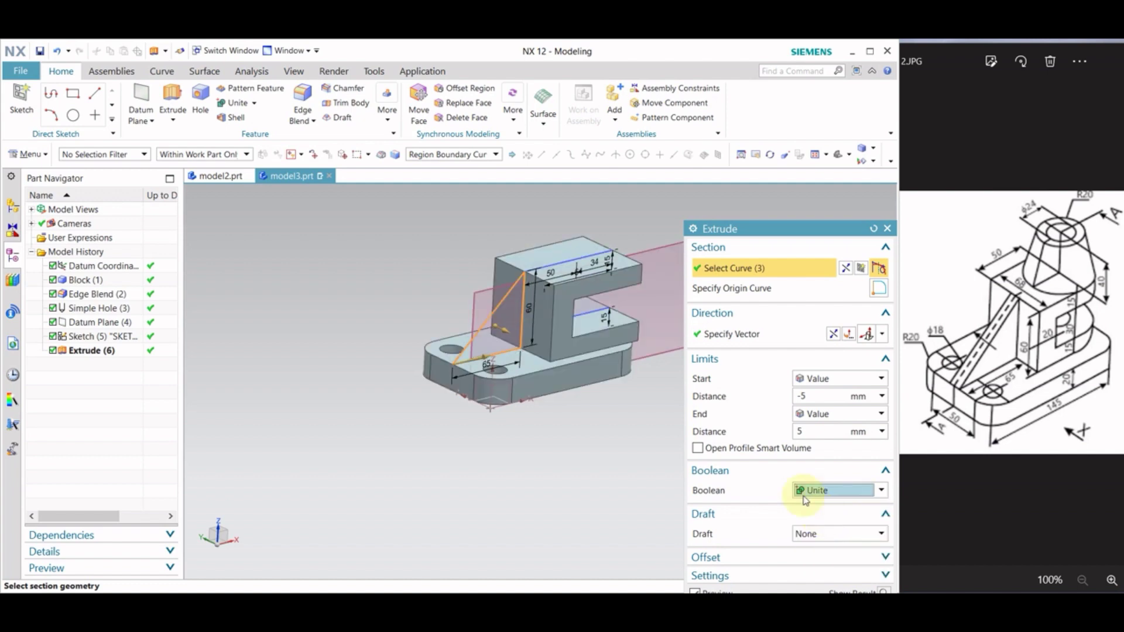
{"action": "left_click", "coordinate": [571, 351]}
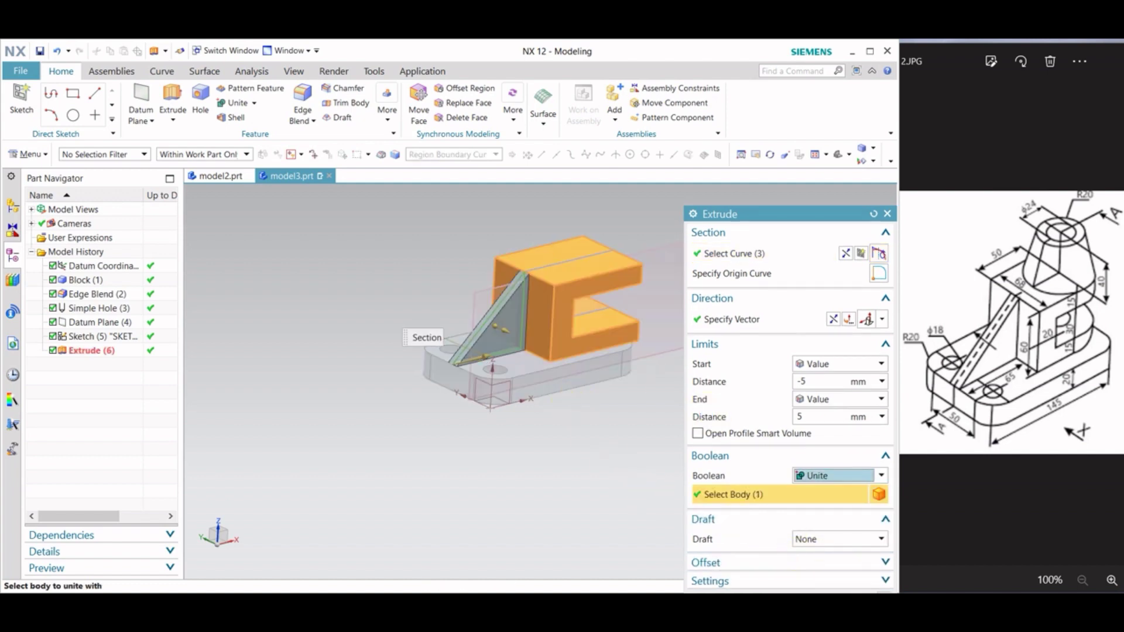
{"action": "middle_click", "coordinate": [805, 588]}
{"action": "middle_click_drag", "start_coordinate": [577, 276], "coordinate": [591, 293]}
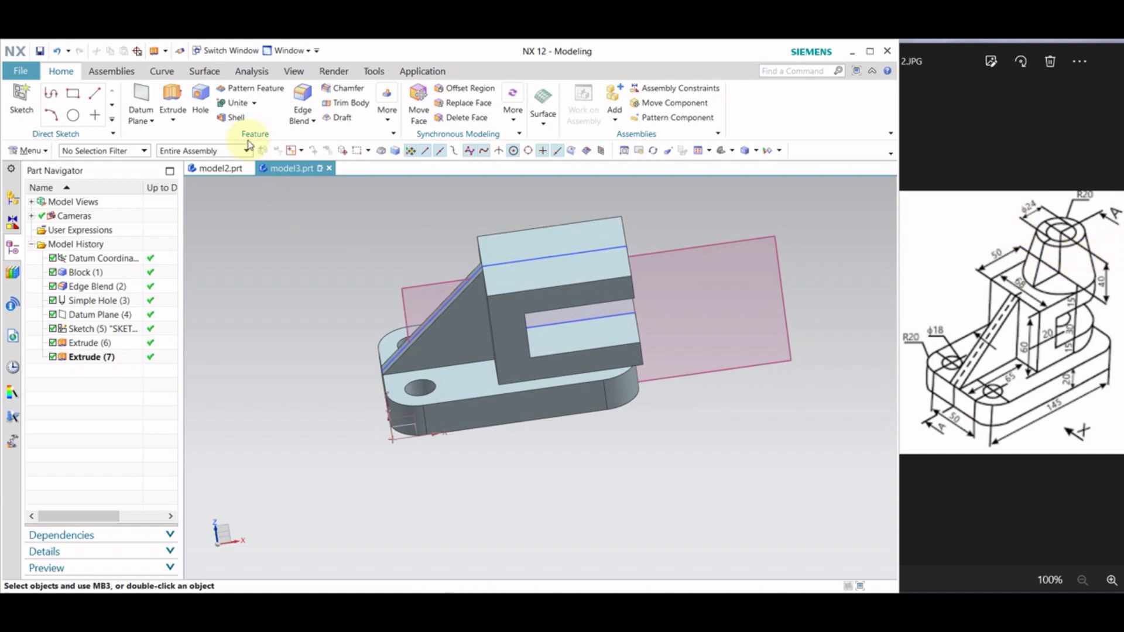
Round the two end edges of the upper arm with a 34 mm blend.
{"action": "left_click", "coordinate": [293, 101]}
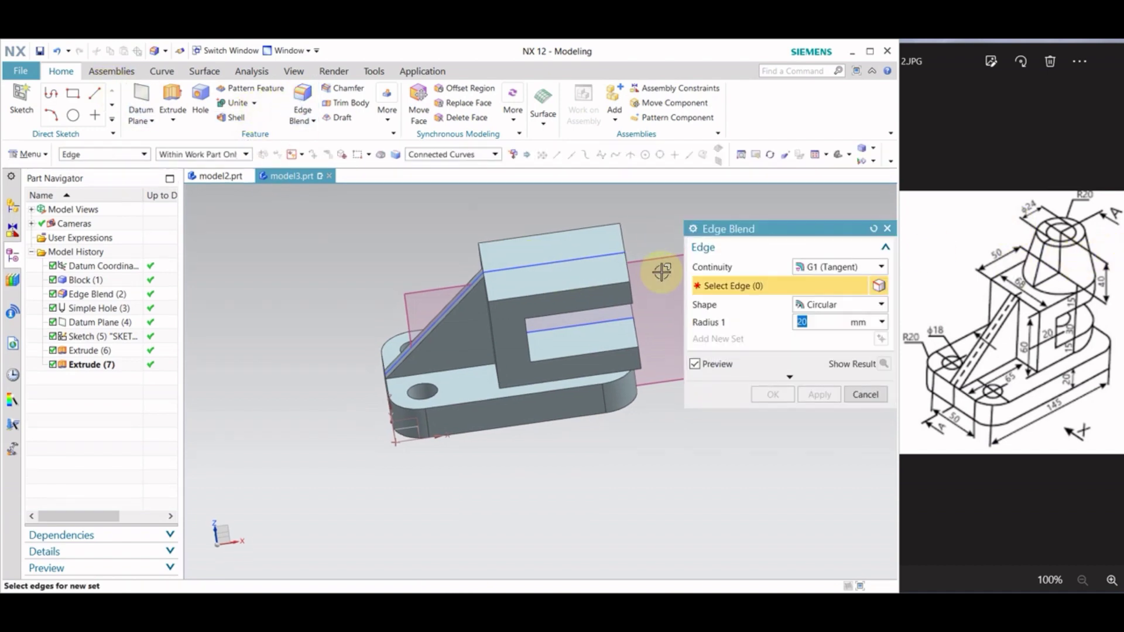
{"action": "scroll", "coordinate": [659, 268], "scroll_direction": "down", "scroll_amount": 3}
{"action": "middle_click_drag", "start_coordinate": [645, 268], "coordinate": [452, 389]}
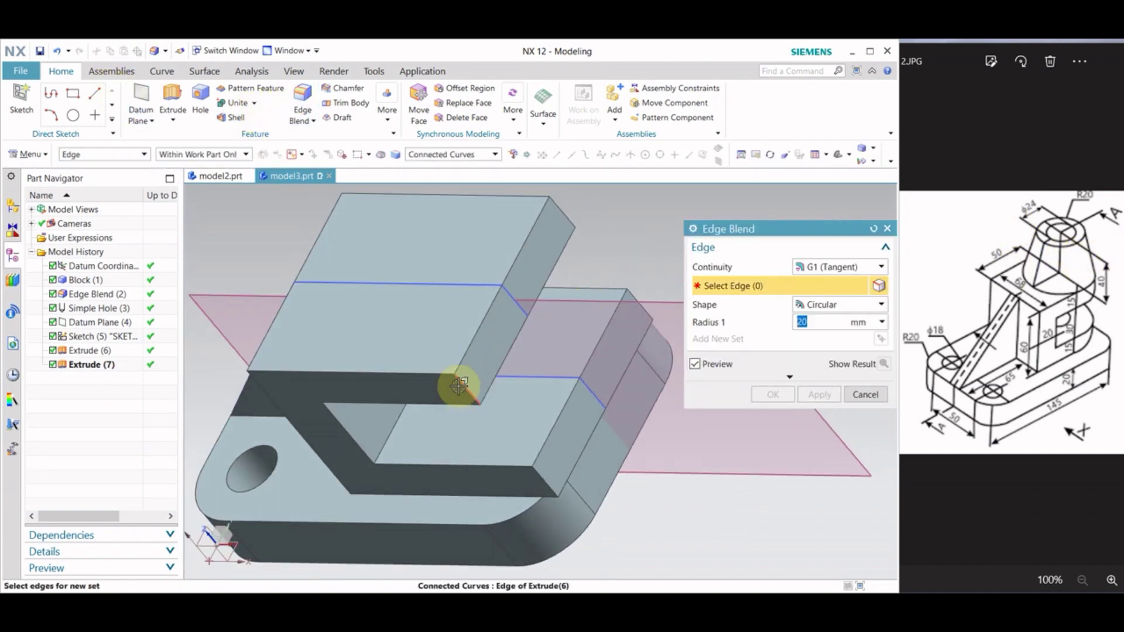
{"action": "left_click", "coordinate": [459, 381]}
{"action": "left_click", "coordinate": [558, 209]}
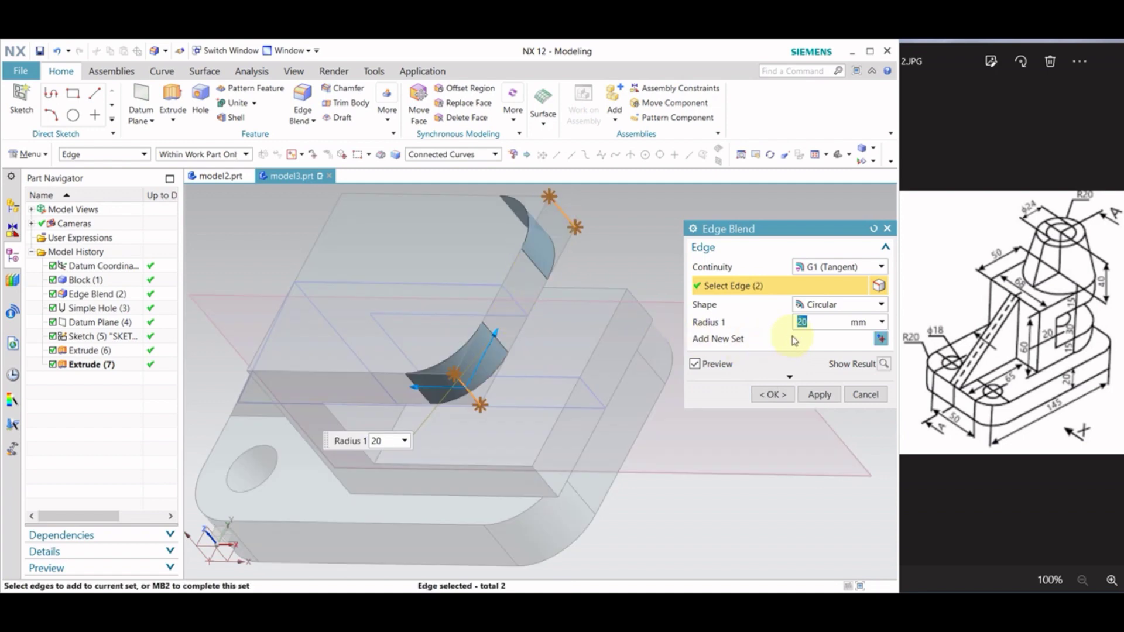
{"action": "type", "text": "34"}
{"action": "key", "text": "Return"}
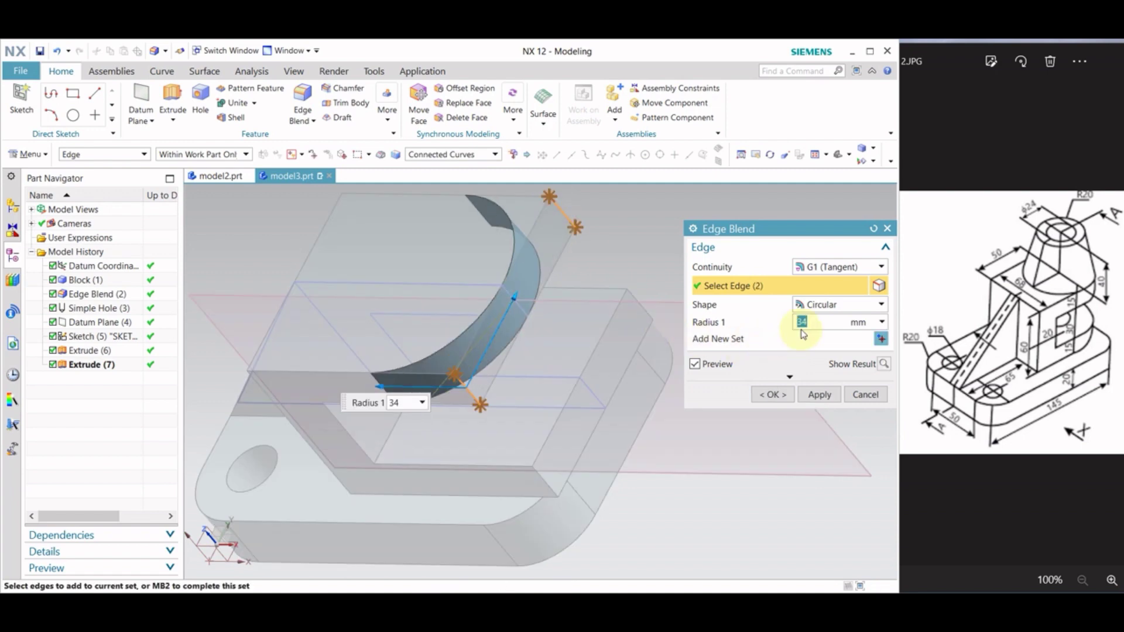
{"action": "left_click", "coordinate": [823, 394]}
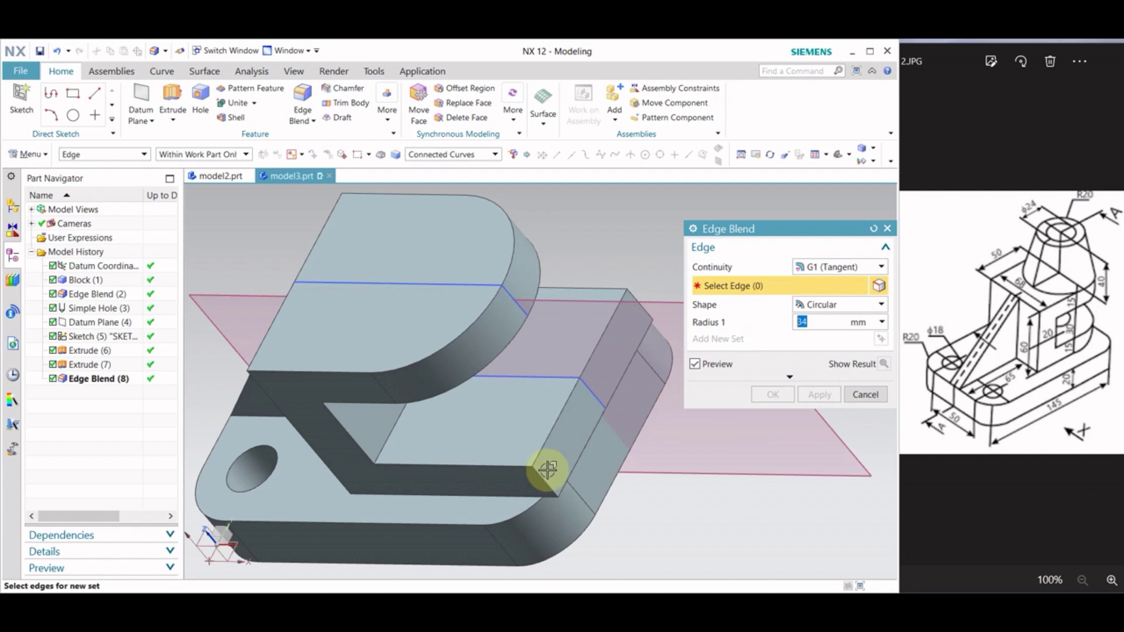
Apply the same 34 mm blend to the lower arm's two end edges and close the tool.
{"action": "left_click", "coordinate": [561, 452]}
{"action": "left_click", "coordinate": [646, 302]}
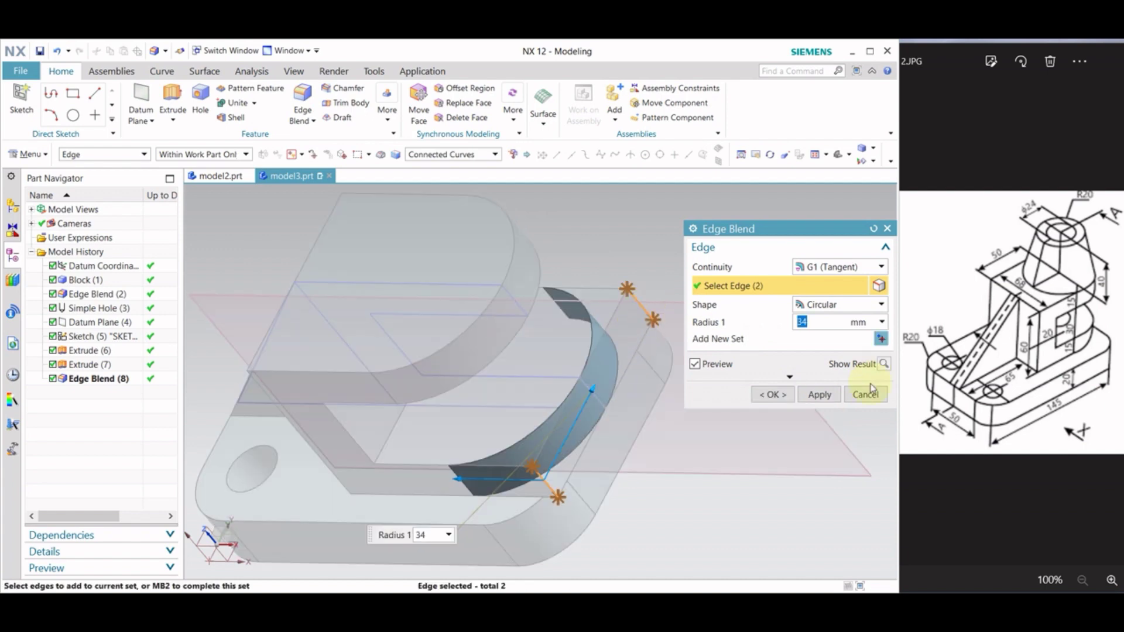
{"action": "left_click", "coordinate": [819, 394]}
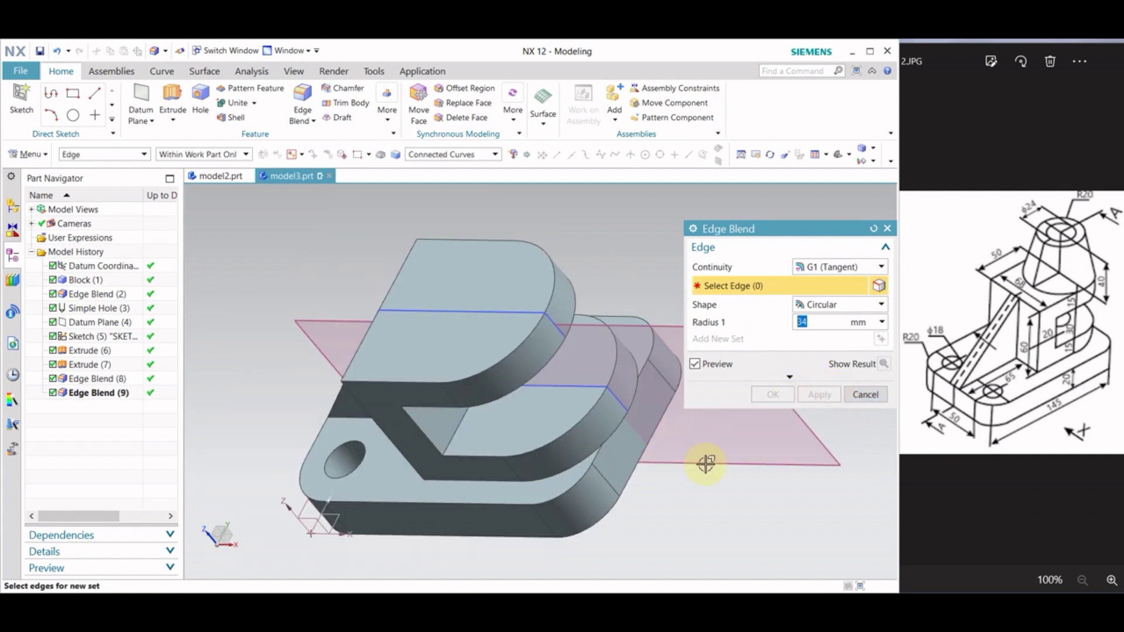
{"action": "left_click", "coordinate": [866, 396]}
{"action": "scroll", "coordinate": [665, 377], "scroll_direction": "down", "scroll_amount": 3}
Unite the upright-and-rib body with the base plate into a single solid.
{"action": "middle_click_drag", "start_coordinate": [652, 387], "coordinate": [601, 286]}
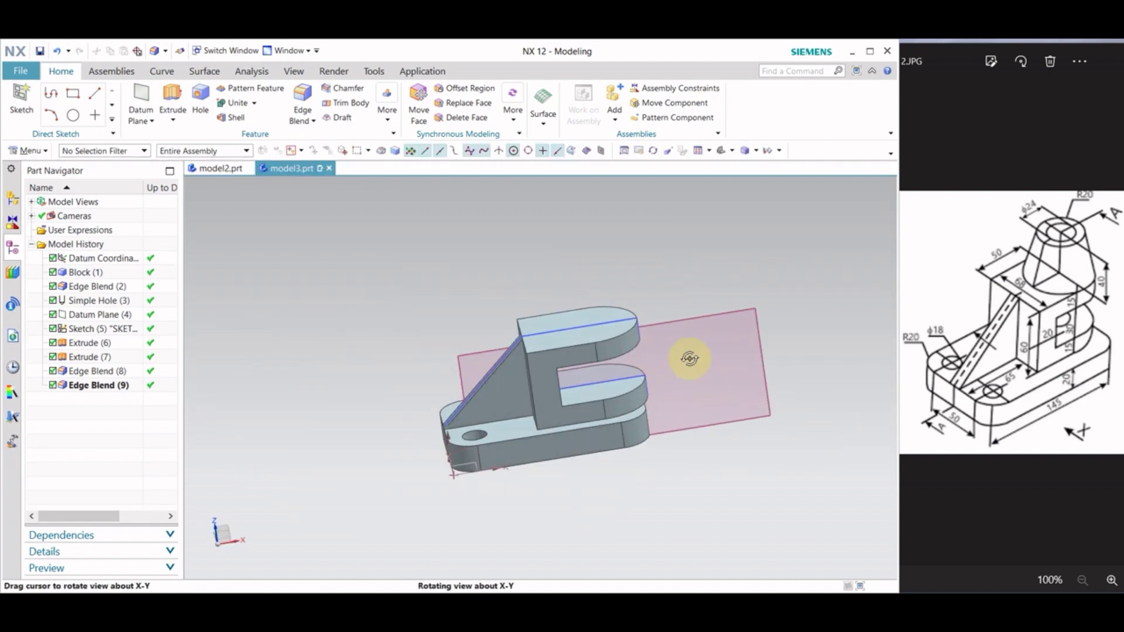
{"action": "left_click", "coordinate": [237, 103]}
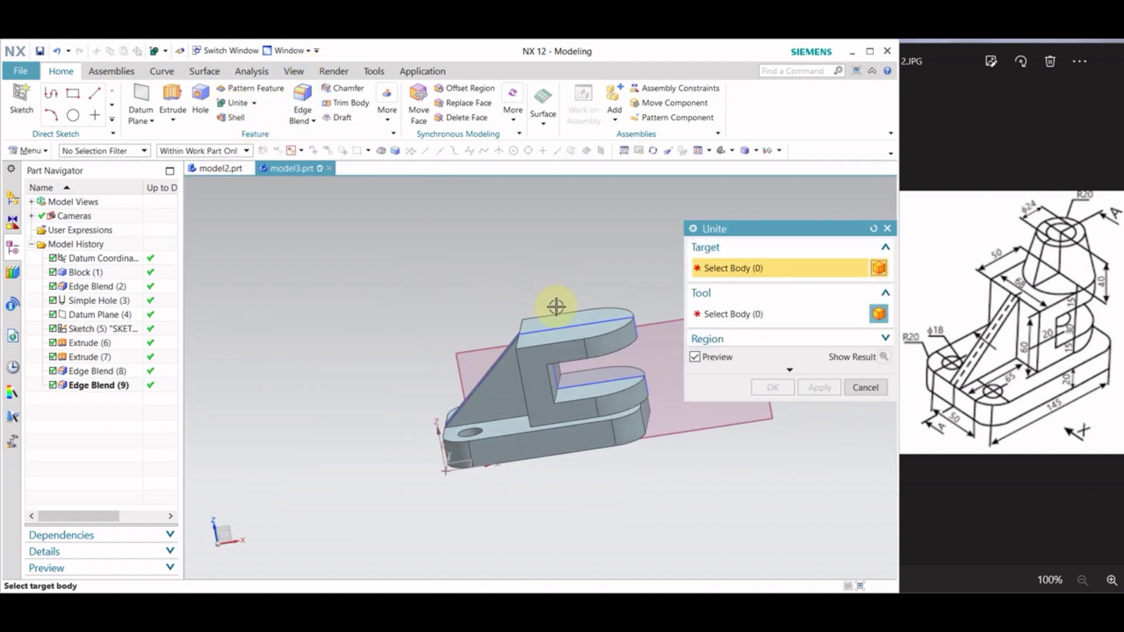
{"action": "left_click", "coordinate": [541, 432]}
{"action": "left_click", "coordinate": [609, 402]}
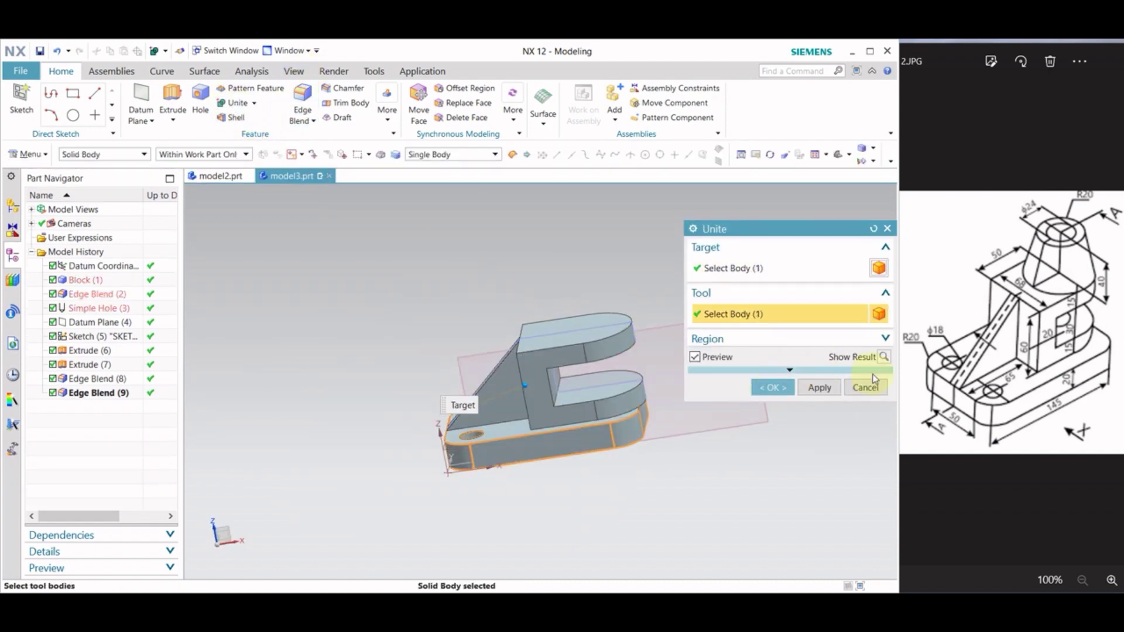
{"action": "left_click", "coordinate": [819, 387]}
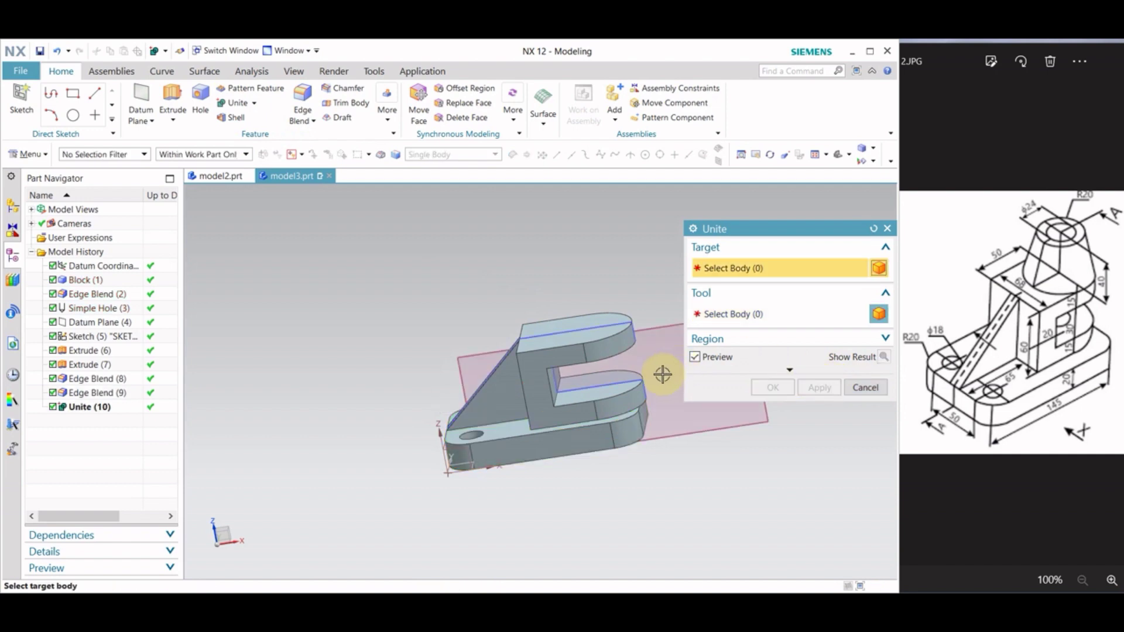
{"action": "left_click", "coordinate": [860, 388]}
{"action": "middle_click_drag", "start_coordinate": [728, 357], "coordinate": [727, 346]}
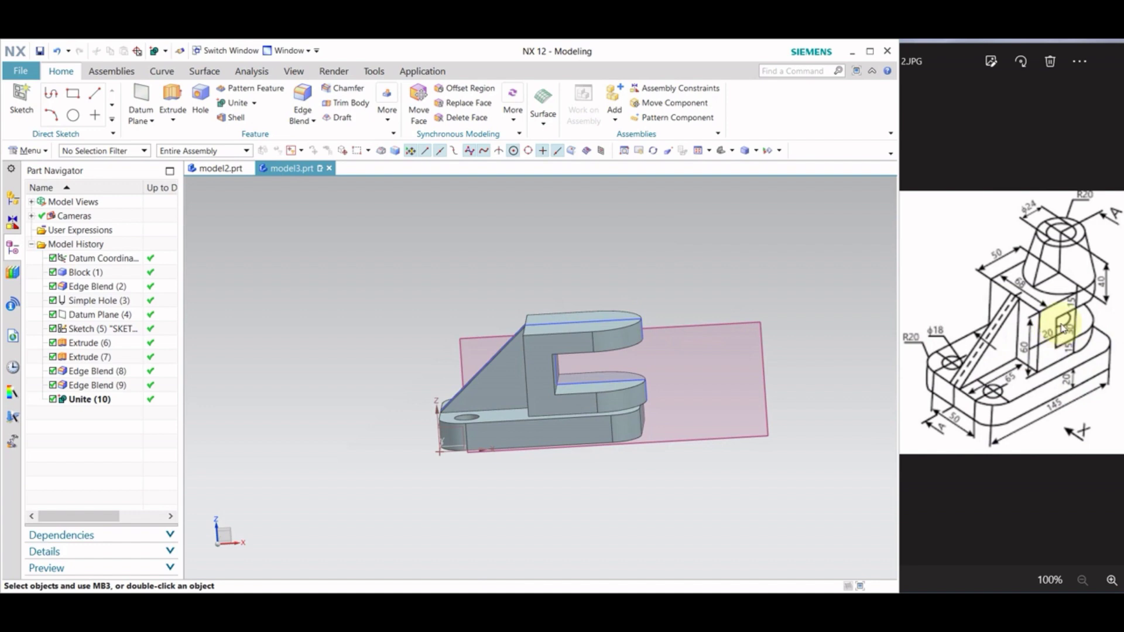
Cut two 24 mm diameter, 15 mm deep holes at the arc centres of the upright's arms.
{"action": "middle_click_drag", "start_coordinate": [686, 383], "coordinate": [665, 381]}
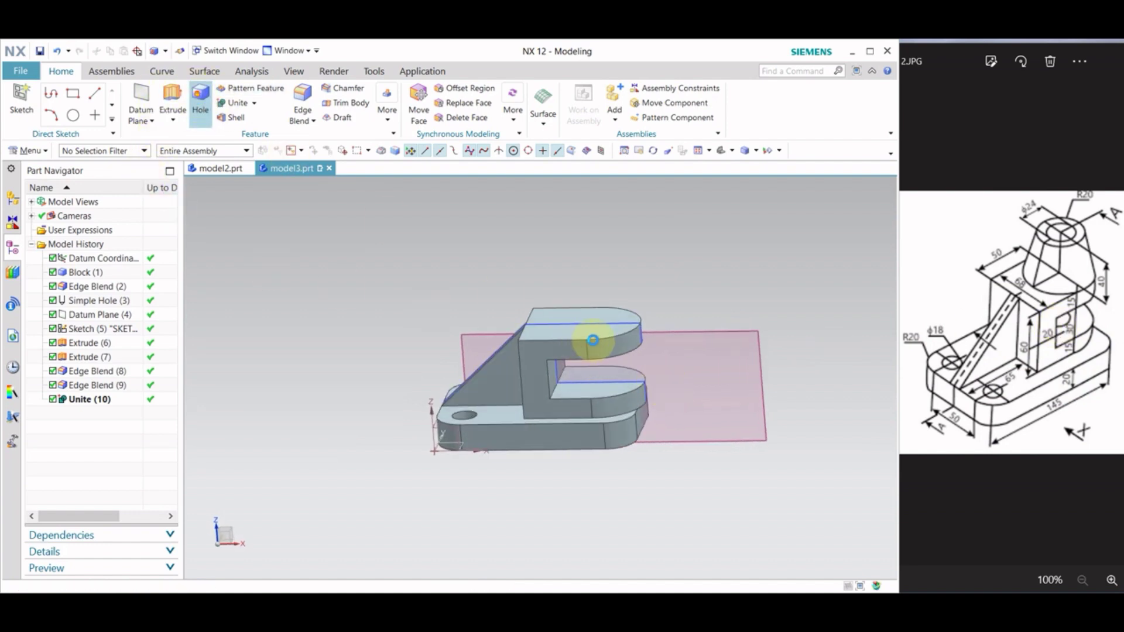
{"action": "scroll", "coordinate": [591, 337], "scroll_direction": "up", "scroll_amount": 2}
{"action": "scroll", "coordinate": [674, 345], "scroll_direction": "up", "scroll_amount": 1}
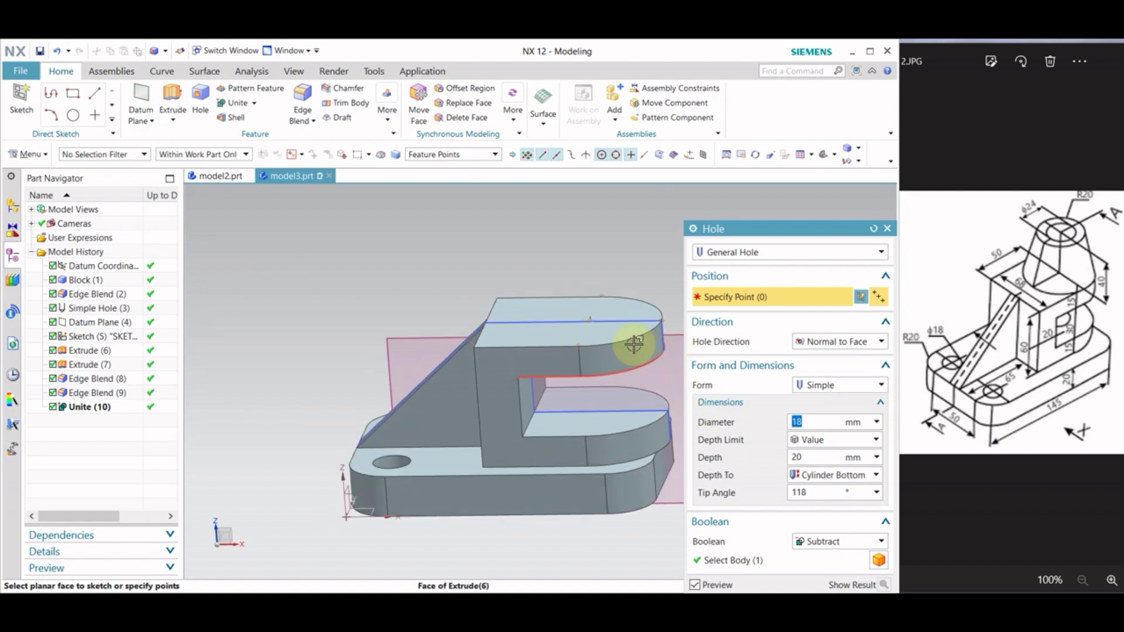
{"action": "left_click", "coordinate": [623, 325]}
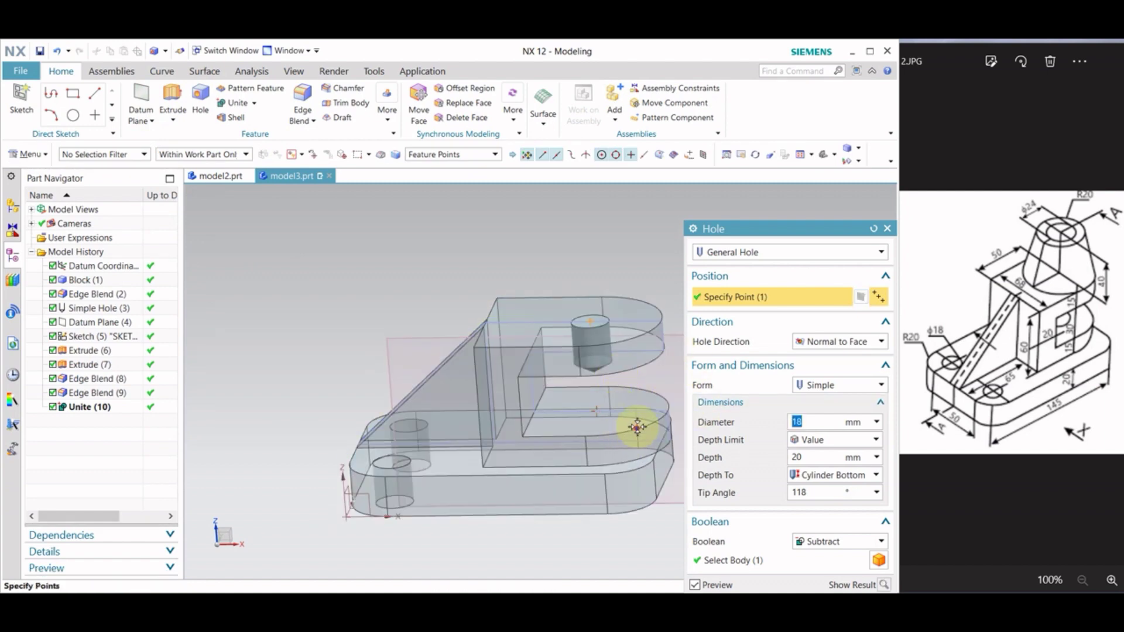
{"action": "left_click", "coordinate": [666, 409]}
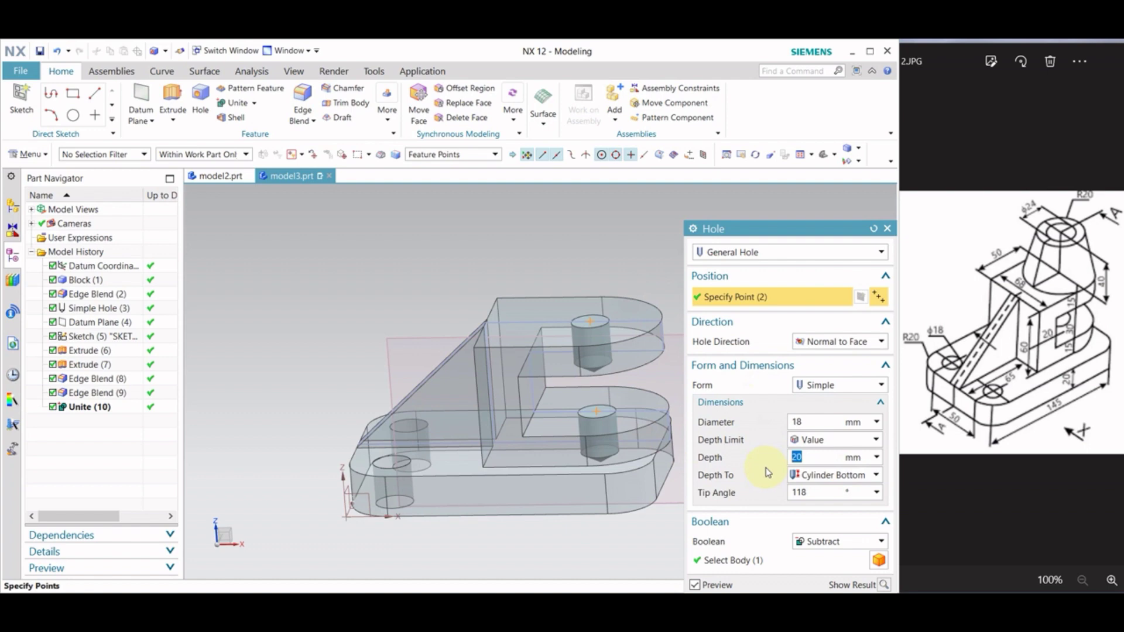
{"action": "left_click", "coordinate": [836, 457]}
{"action": "type", "text": "15"}
{"action": "key", "text": "Return"}
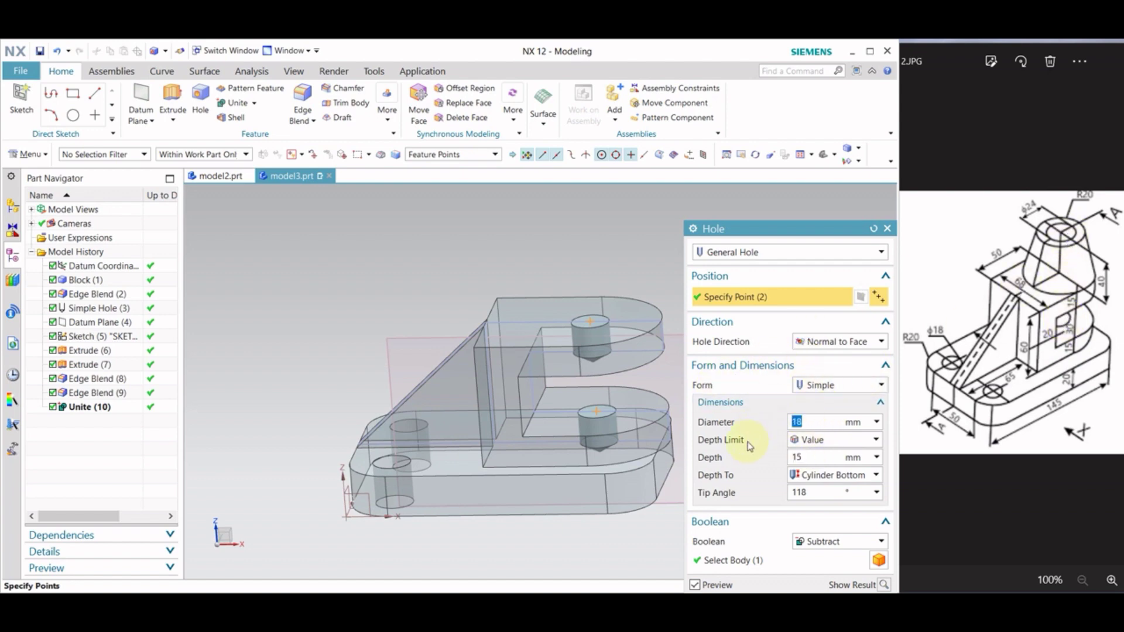
{"action": "type", "text": "24"}
{"action": "key", "text": "Return"}
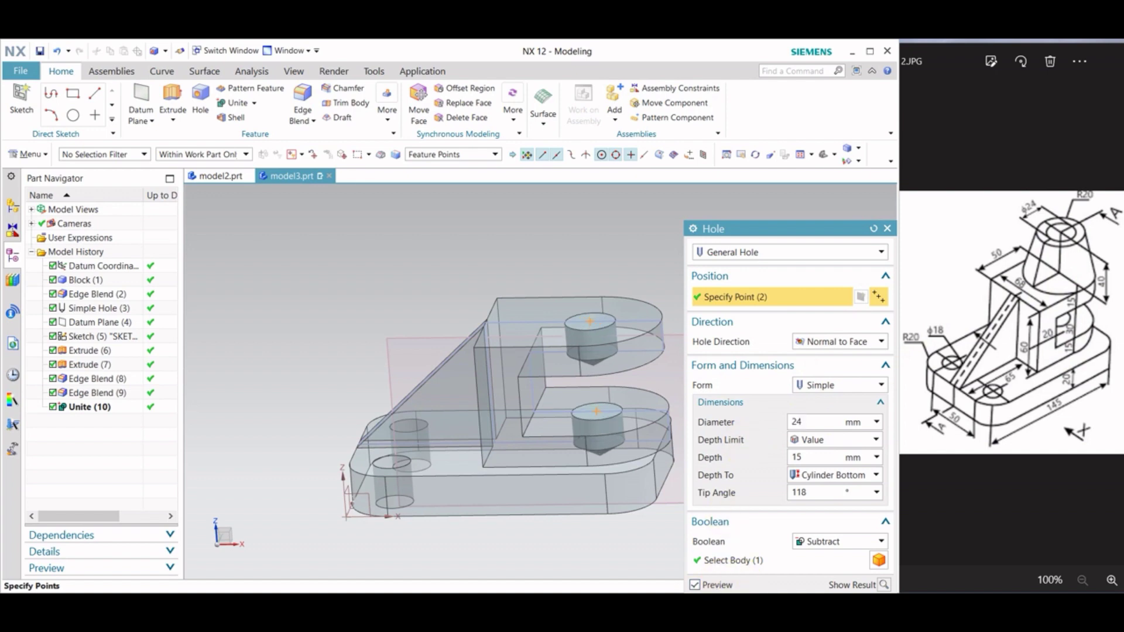
{"action": "middle_click", "coordinate": [658, 376]}
{"action": "middle_click_drag", "start_coordinate": [698, 377], "coordinate": [704, 380]}
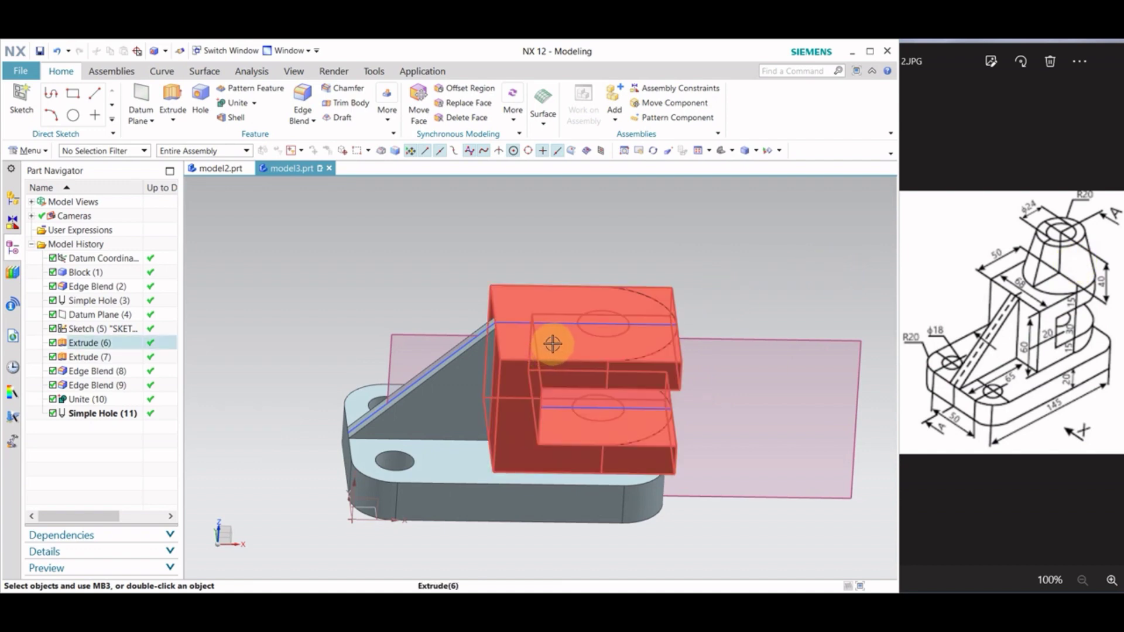
Create an At Distance datum plane 40 mm above the upper arm's top face.
{"action": "left_click", "coordinate": [140, 96]}
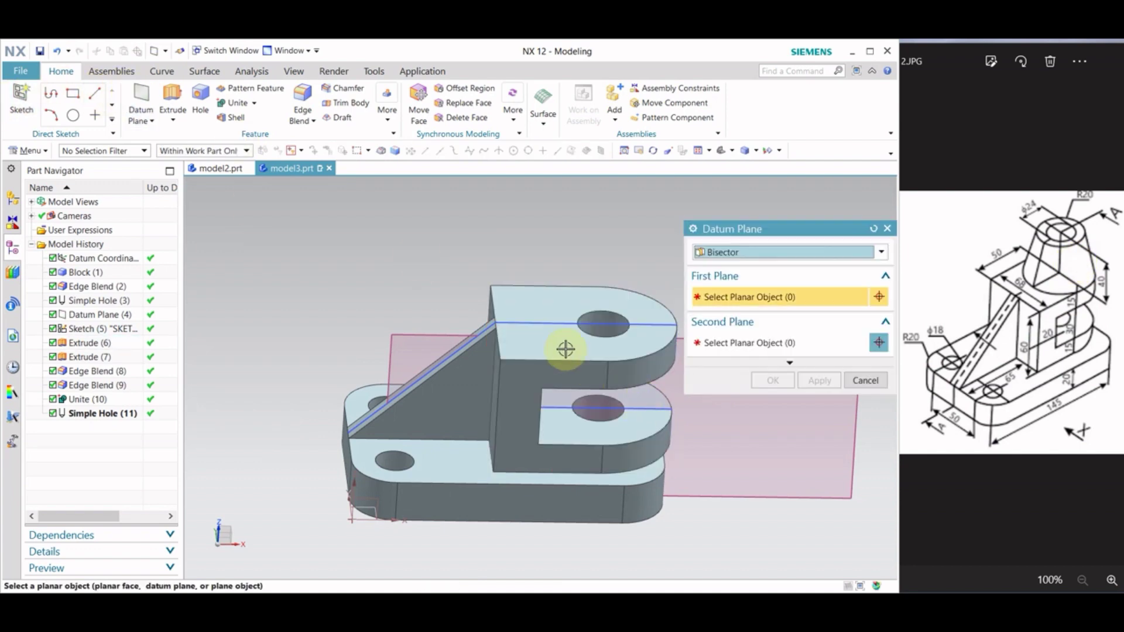
{"action": "left_click", "coordinate": [566, 349]}
{"action": "middle_click_drag", "start_coordinate": [564, 358], "coordinate": [558, 337]}
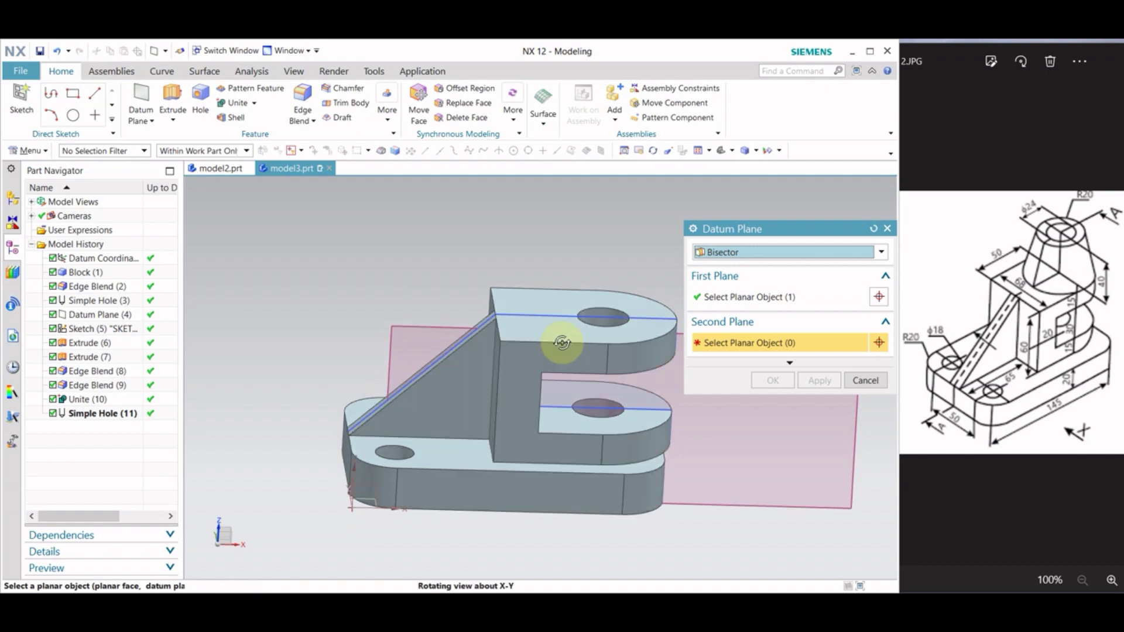
{"action": "left_click", "coordinate": [805, 251]}
{"action": "left_click", "coordinate": [739, 278]}
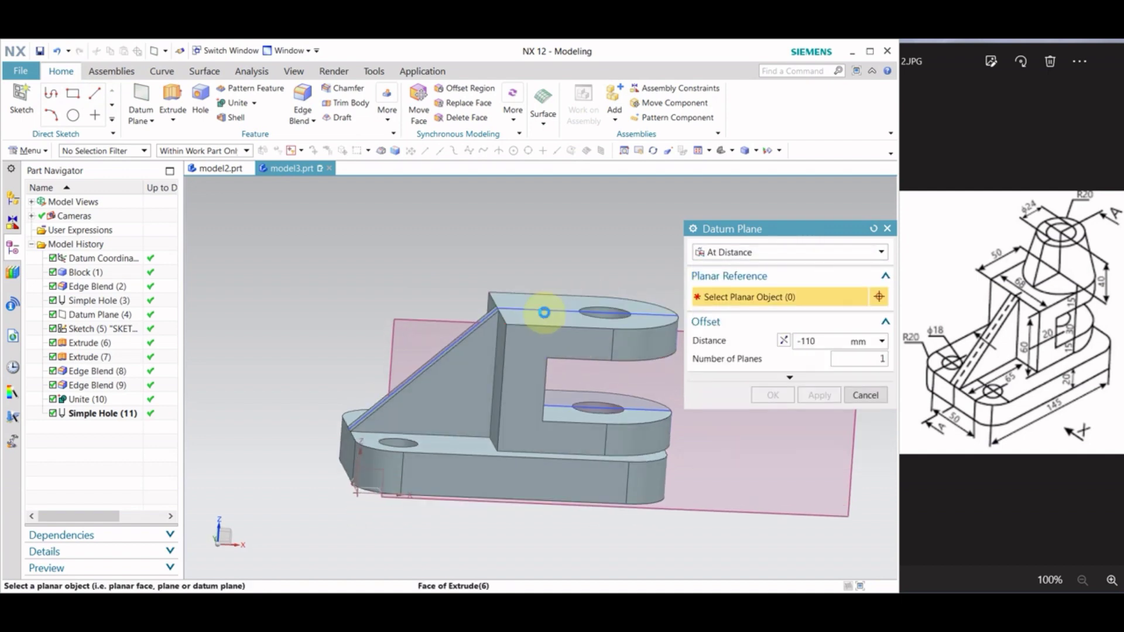
{"action": "left_click", "coordinate": [544, 313]}
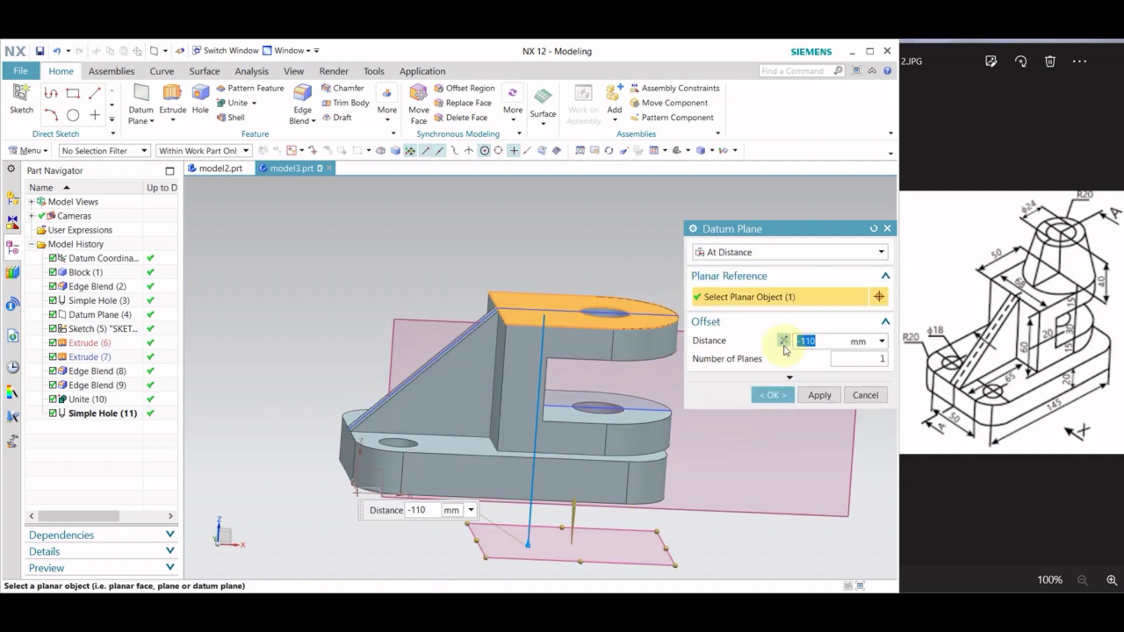
{"action": "left_click", "coordinate": [784, 342]}
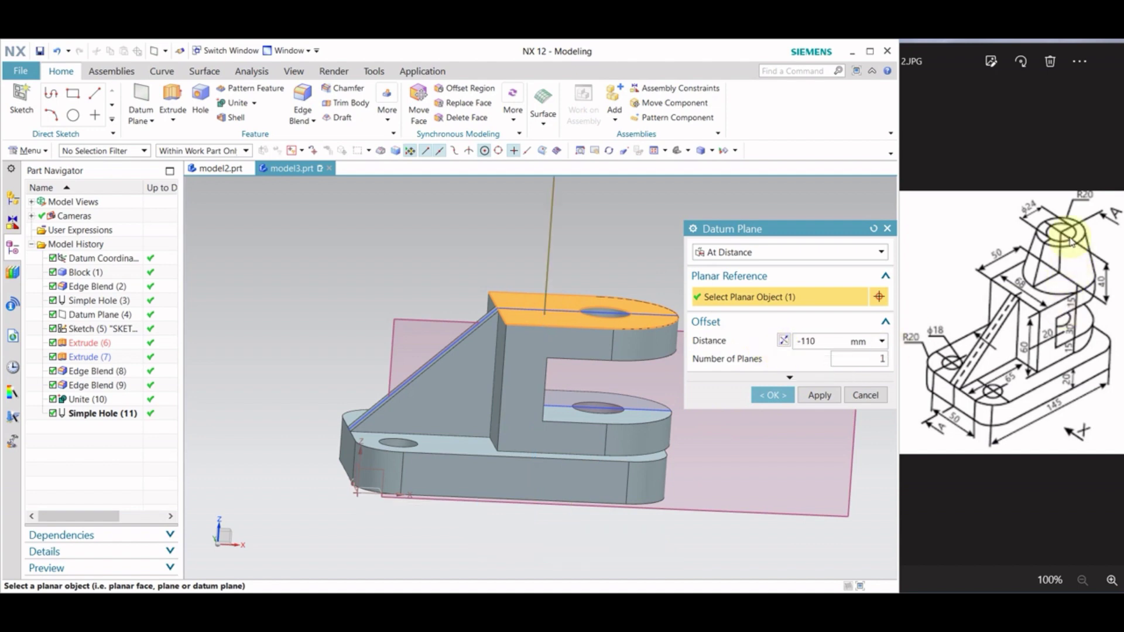
{"action": "left_click", "coordinate": [826, 340]}
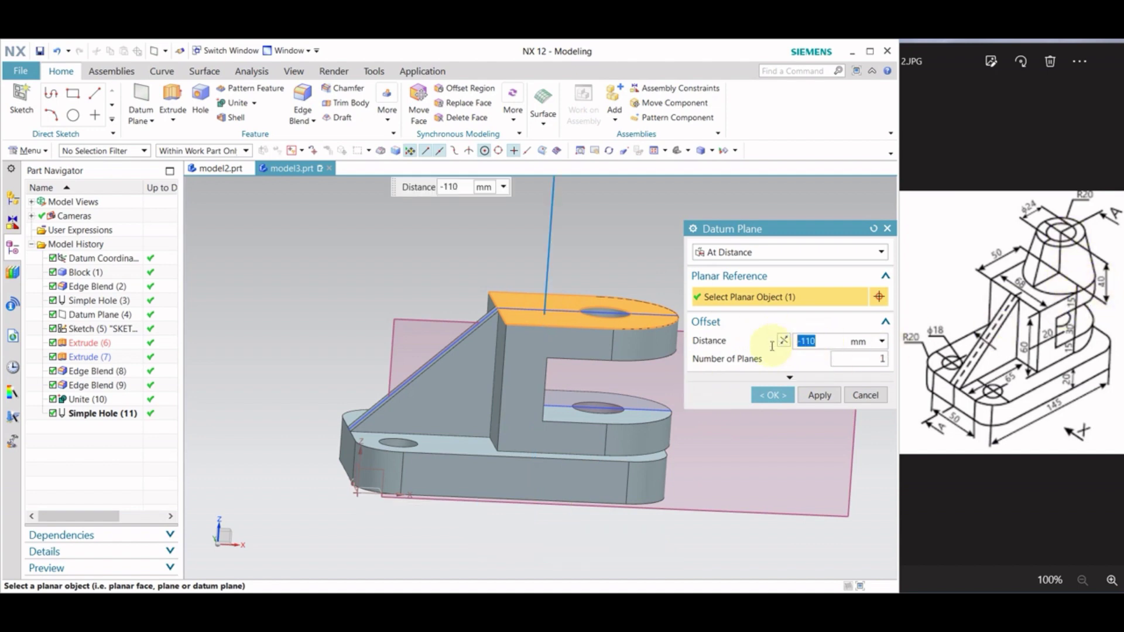
{"action": "type", "text": "-"}
{"action": "key", "text": "Return"}
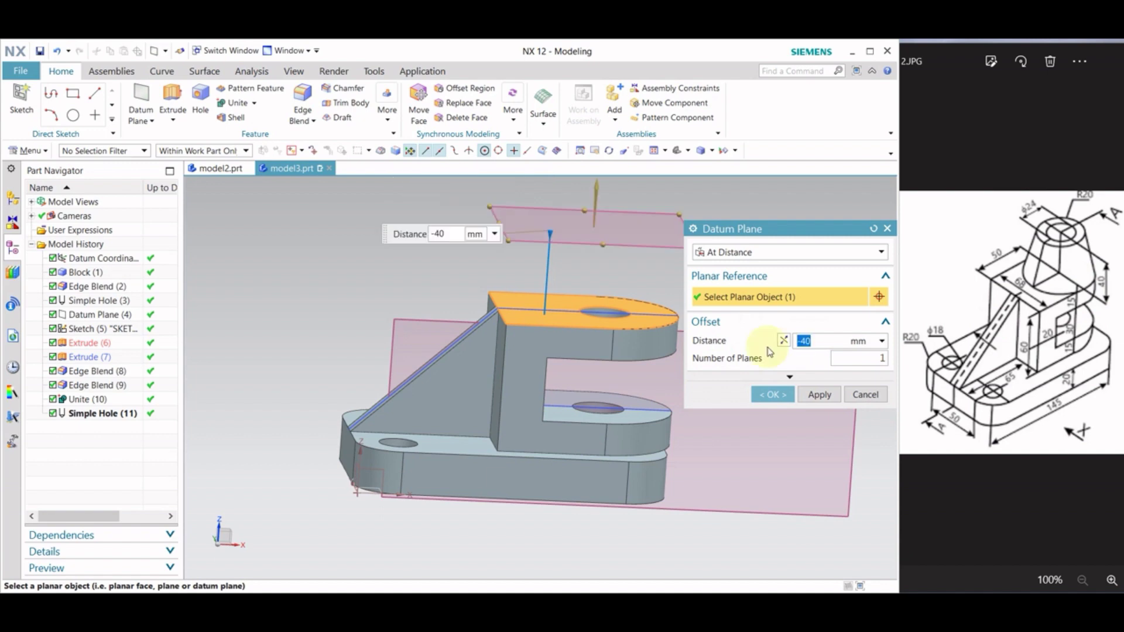
{"action": "left_click", "coordinate": [772, 395]}
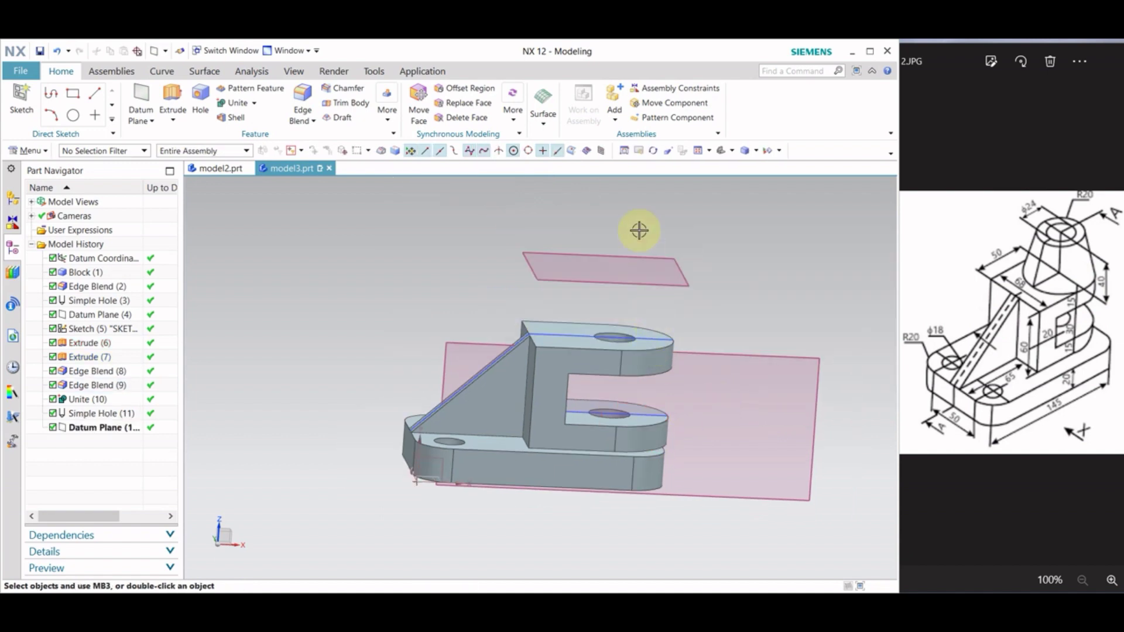
Sketch a 40 mm diameter circle on the raised datum plane, centred over the arm's hole.
{"action": "left_click", "coordinate": [31, 111]}
{"action": "left_click", "coordinate": [557, 276]}
{"action": "left_click", "coordinate": [819, 401]}
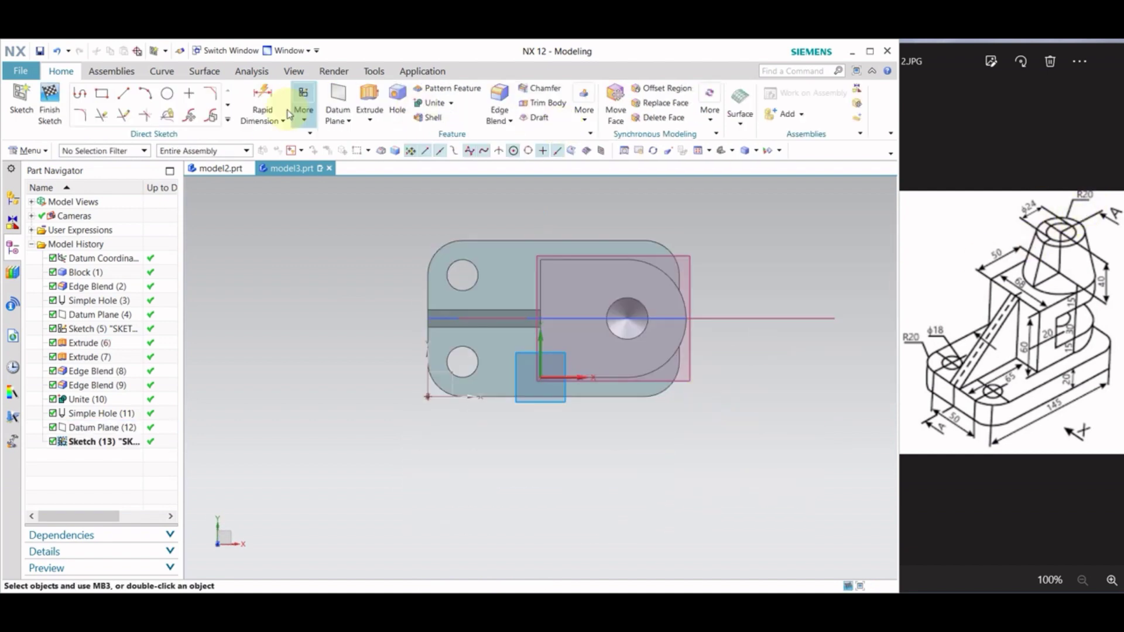
{"action": "left_click", "coordinate": [166, 93]}
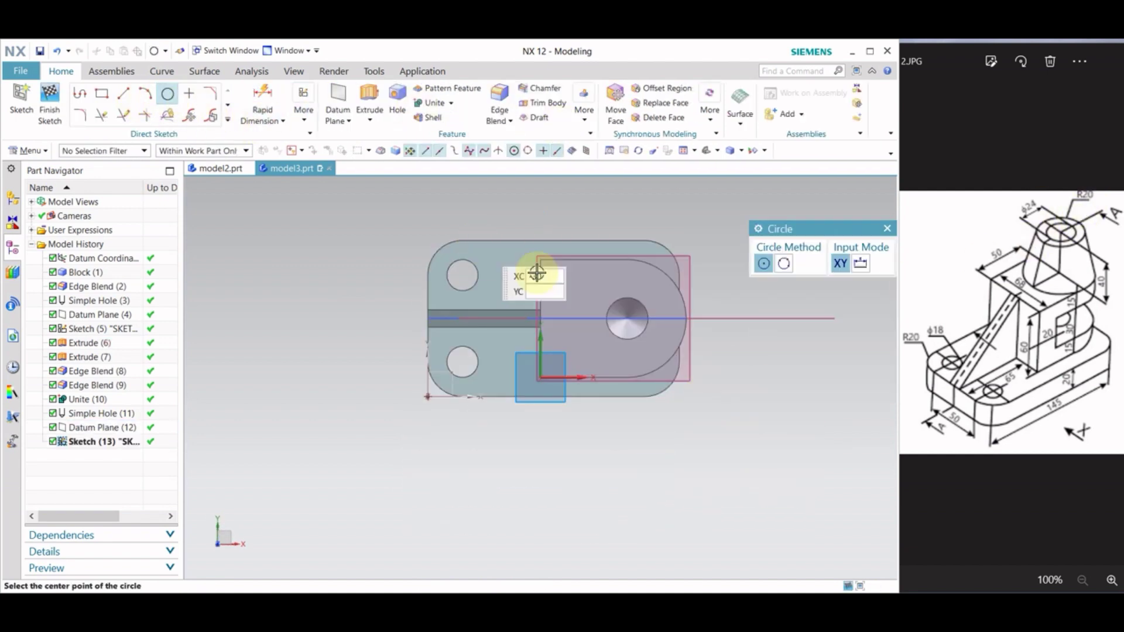
{"action": "left_click", "coordinate": [627, 299]}
{"action": "type", "text": "40"}
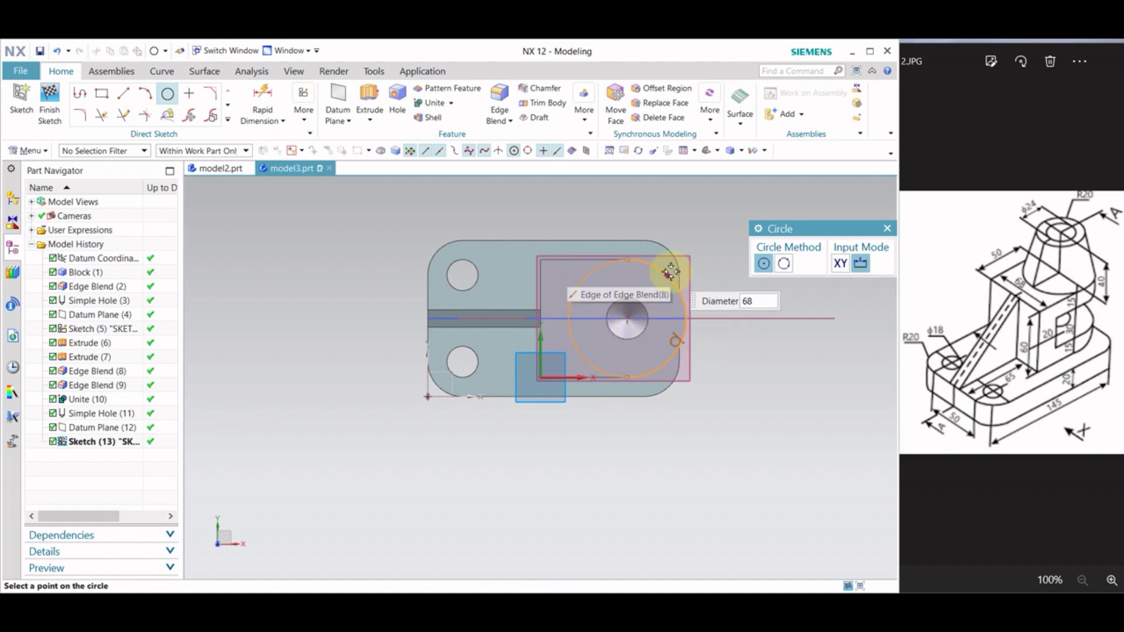
{"action": "key", "text": "Return"}
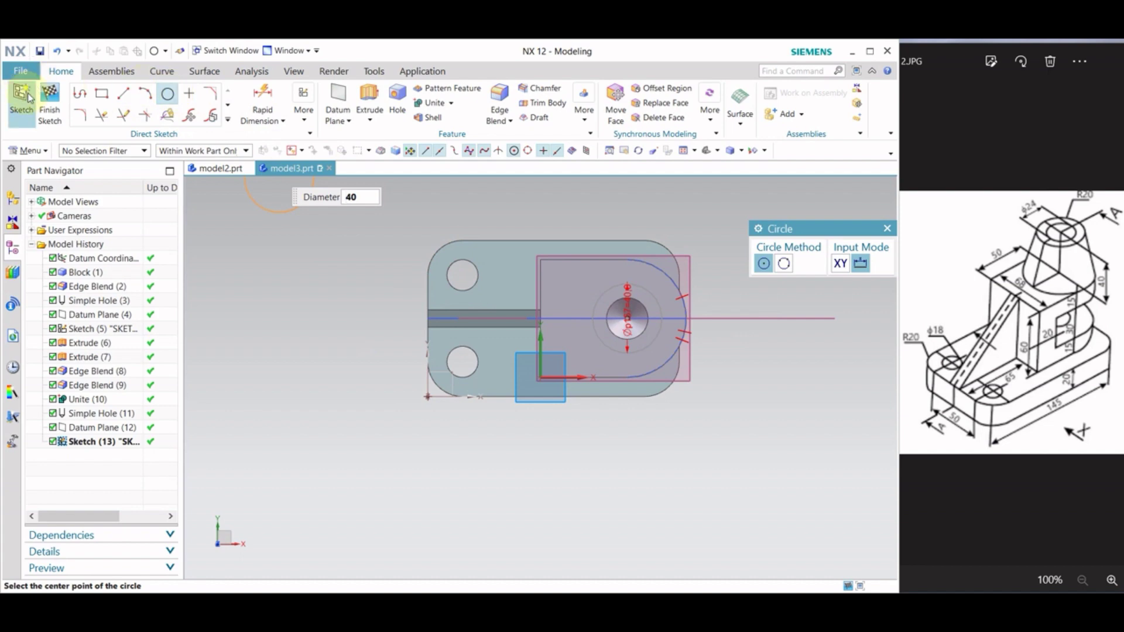
{"action": "left_click", "coordinate": [49, 101]}
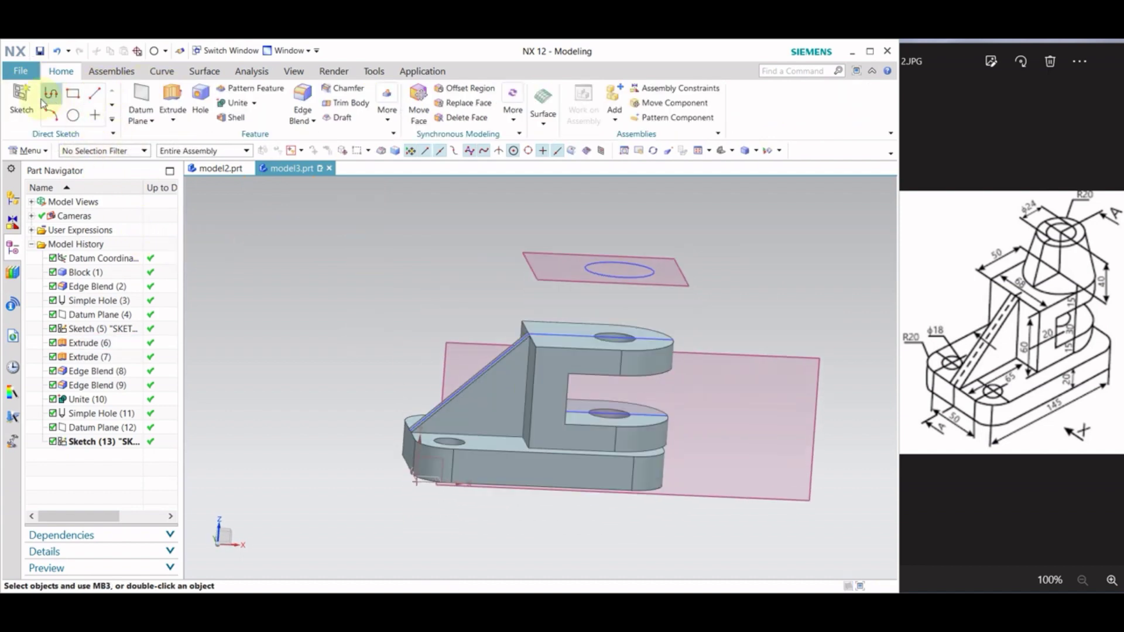
Sketch a 68 mm circle on the upper arm's top face, centred on its hole.
{"action": "left_click", "coordinate": [21, 96]}
{"action": "left_click", "coordinate": [567, 338]}
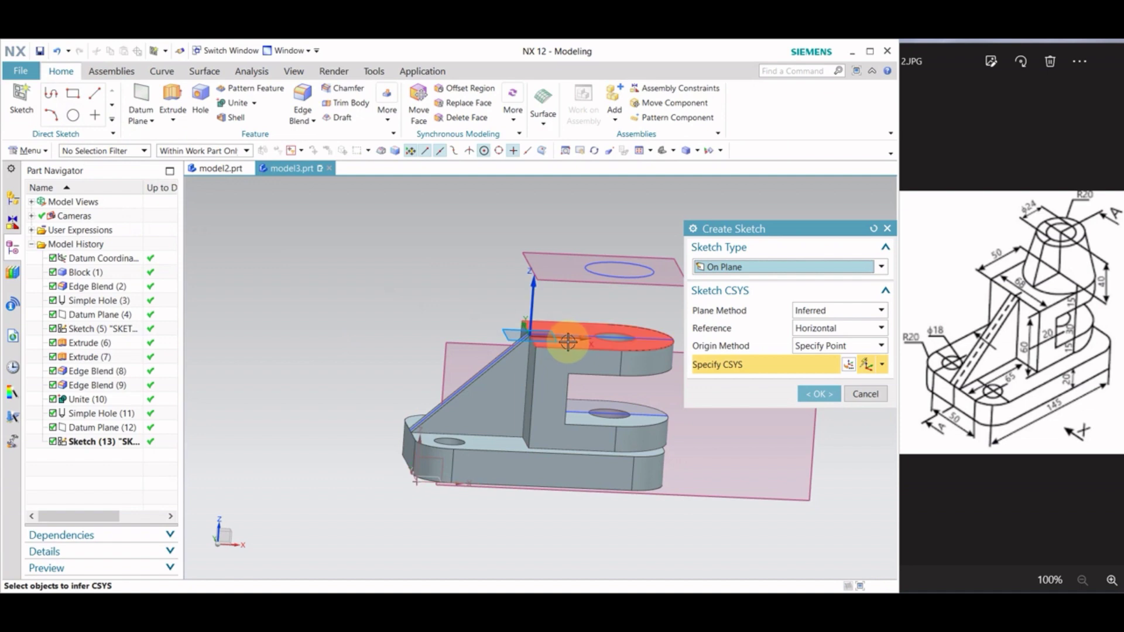
{"action": "left_click", "coordinate": [812, 392]}
{"action": "left_click", "coordinate": [167, 93]}
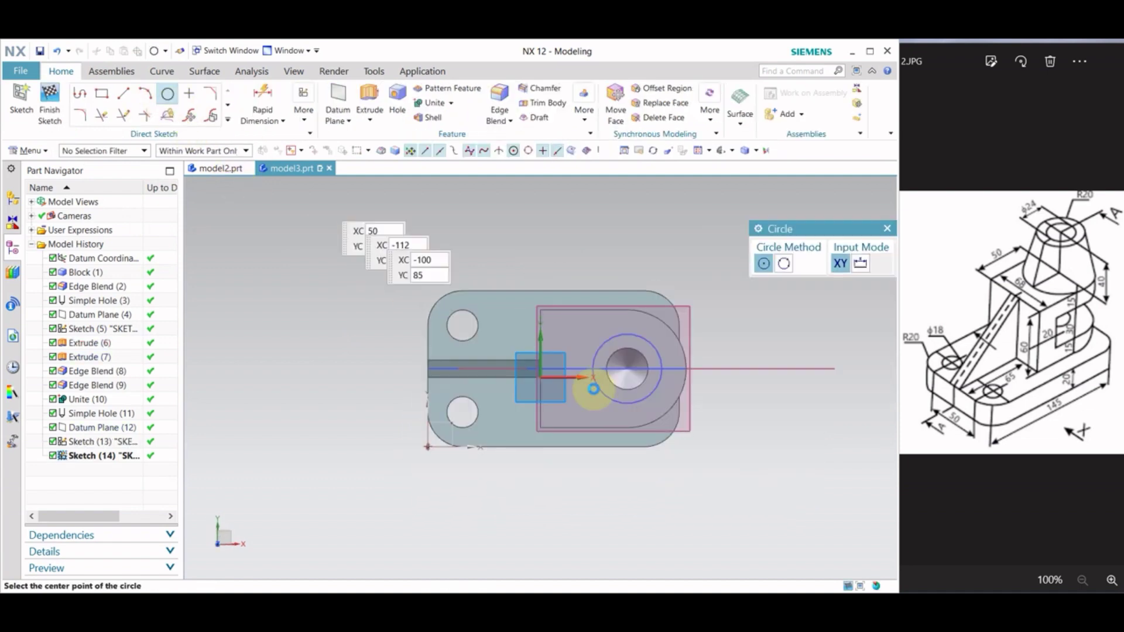
{"action": "left_click", "coordinate": [626, 368]}
{"action": "left_click", "coordinate": [696, 394]}
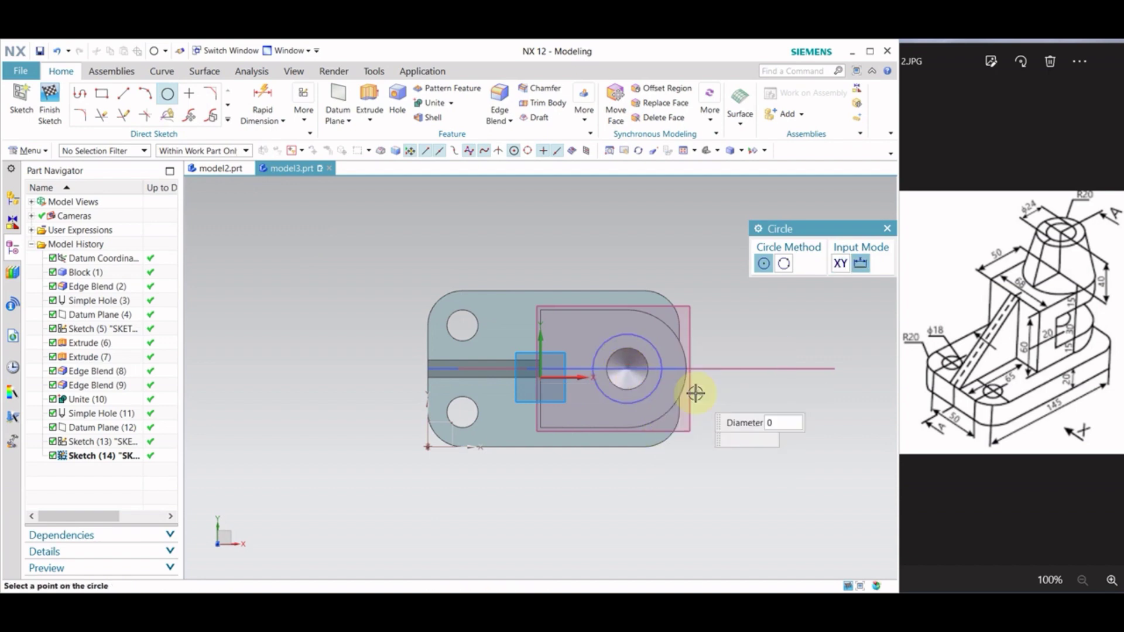
{"action": "left_click", "coordinate": [759, 417]}
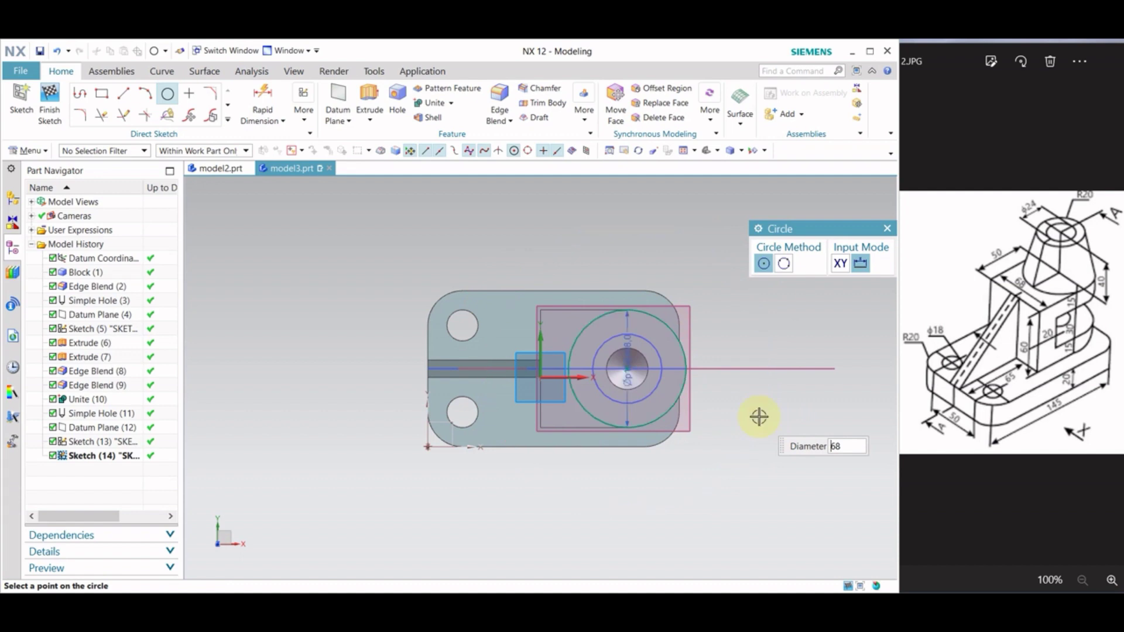
{"action": "left_click", "coordinate": [52, 105]}
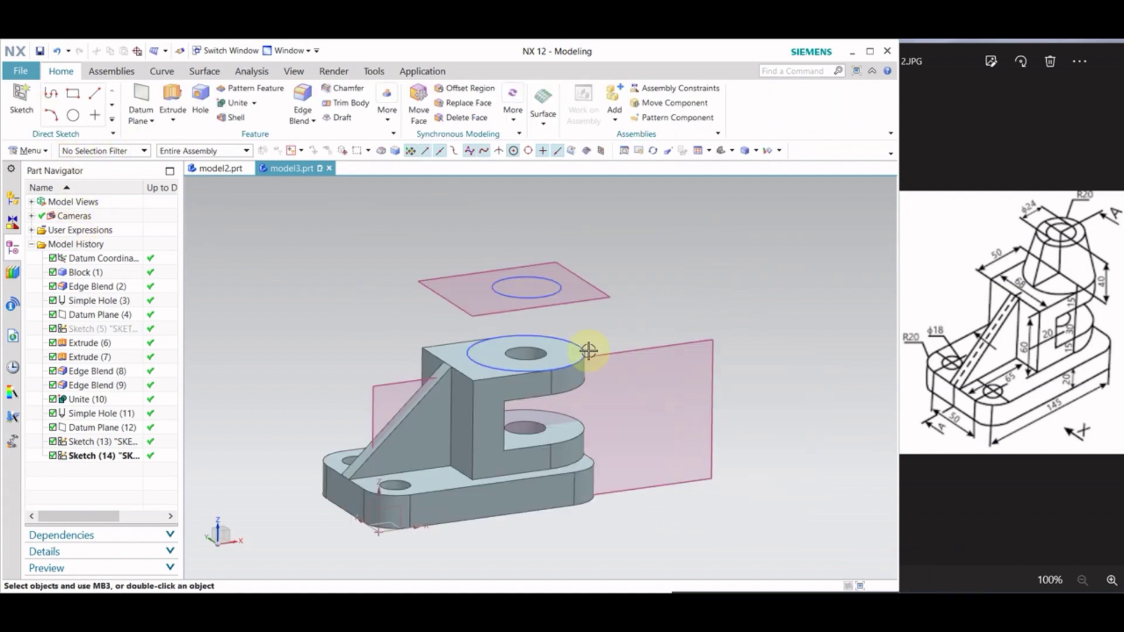
Launch Through Curves from Menu > Insert > Mesh Surface.
{"action": "left_click", "coordinate": [32, 151]}
{"action": "mouse_move", "coordinate": [35, 209]}
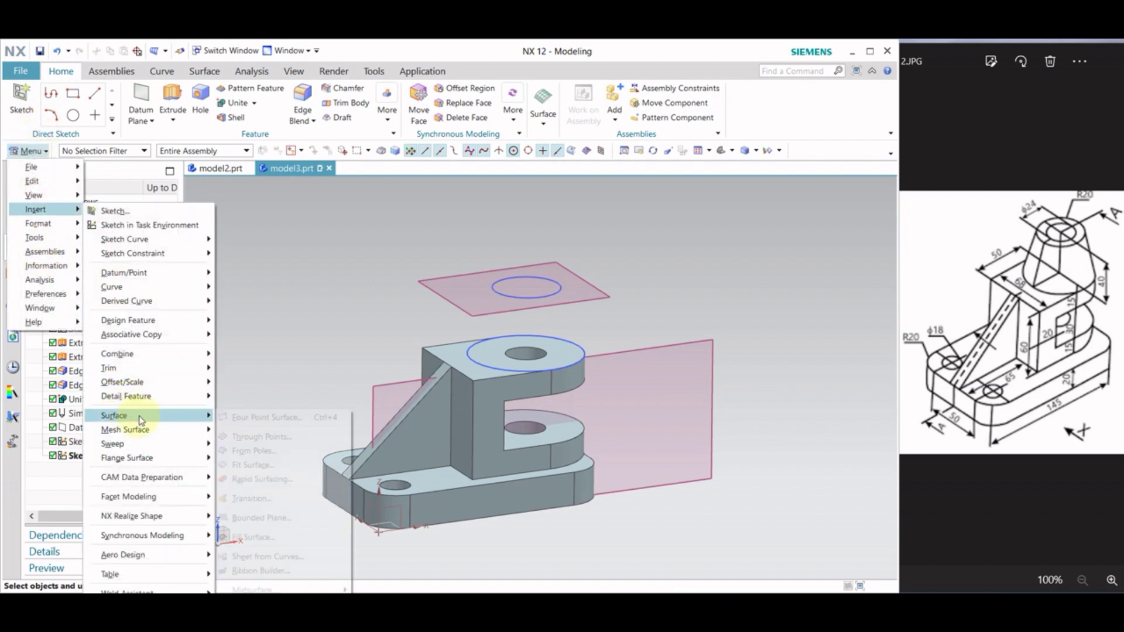
{"action": "mouse_move", "coordinate": [125, 430]}
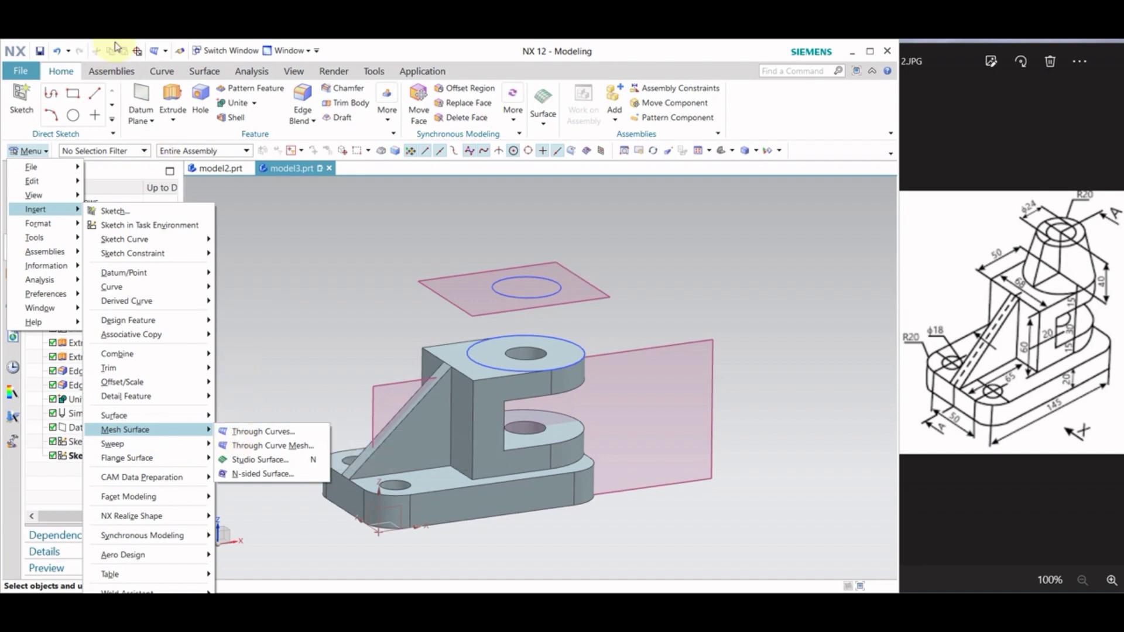
{"action": "left_click", "coordinate": [202, 74]}
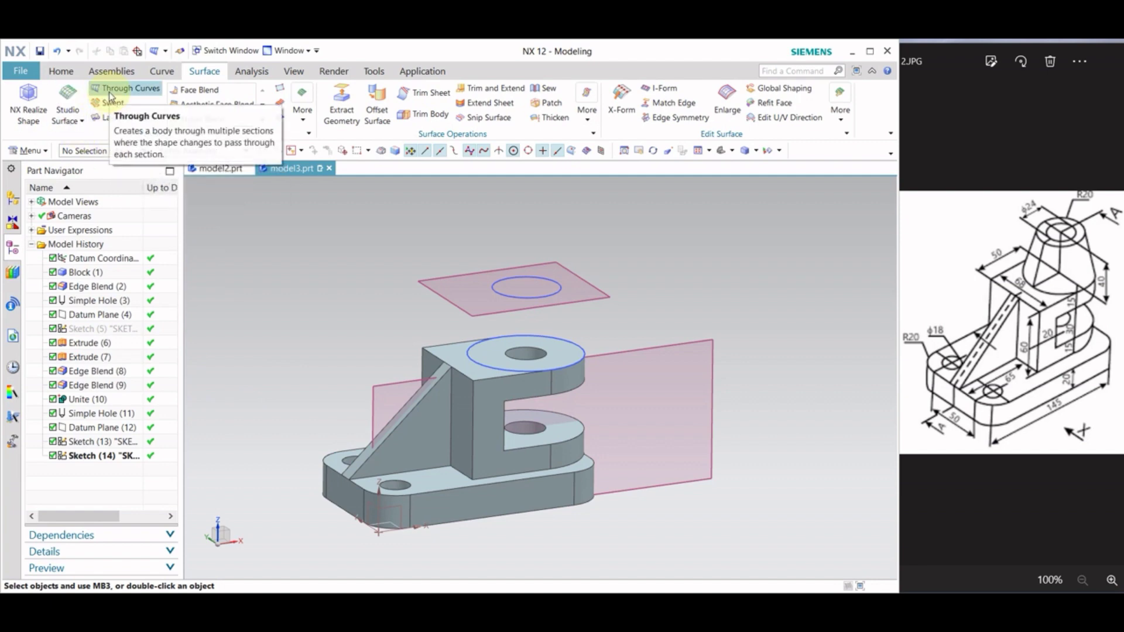
{"action": "left_click", "coordinate": [25, 152]}
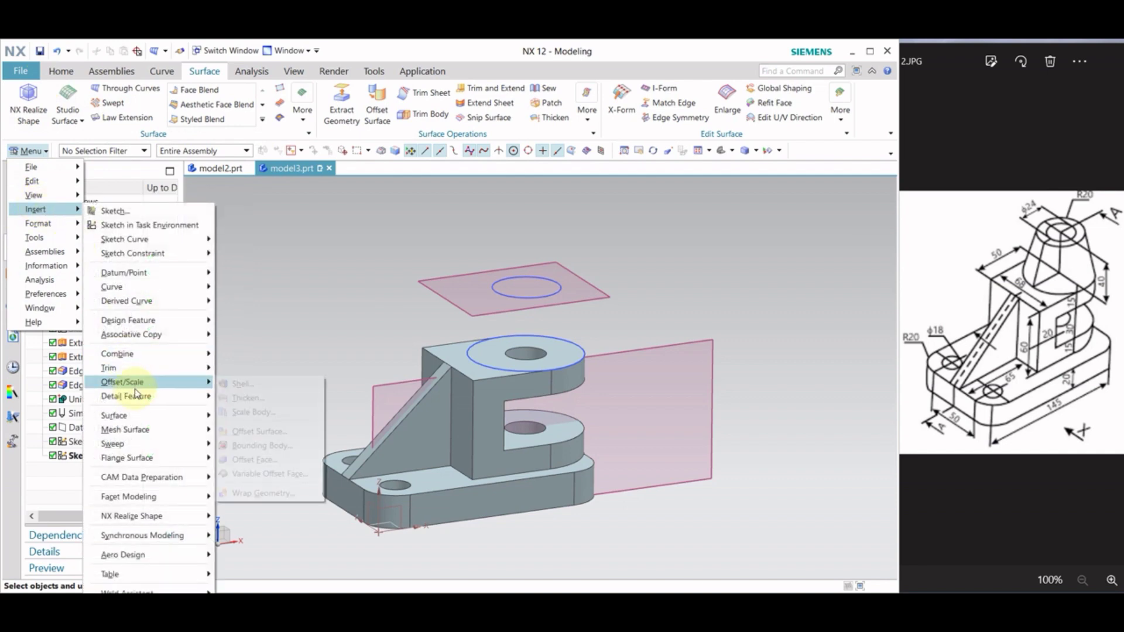
{"action": "mouse_move", "coordinate": [125, 430]}
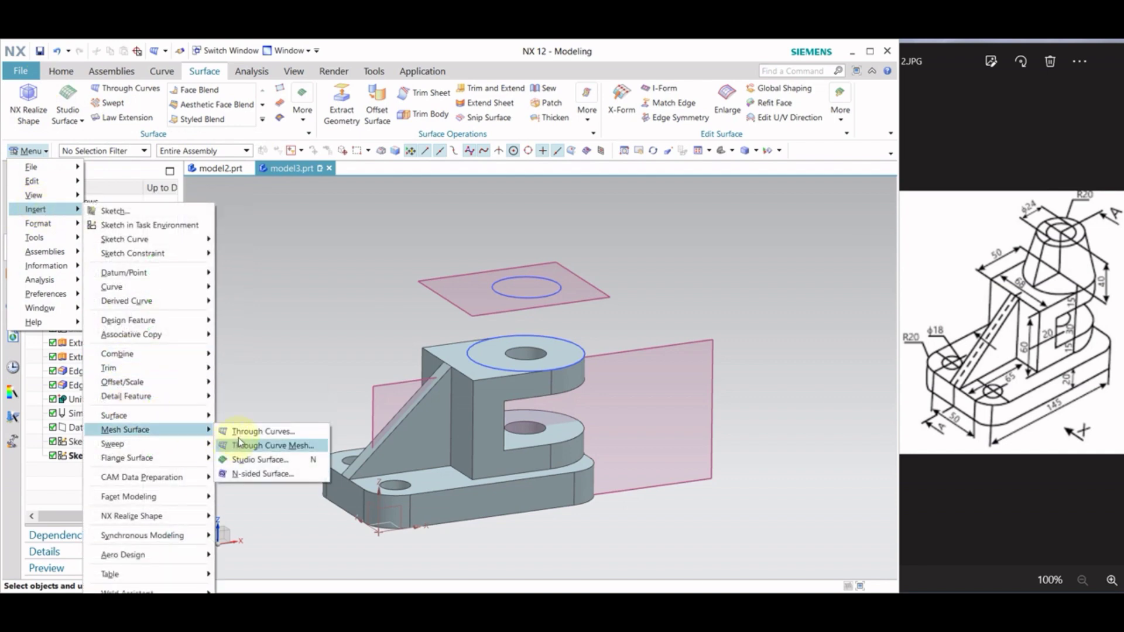
{"action": "left_click", "coordinate": [240, 432]}
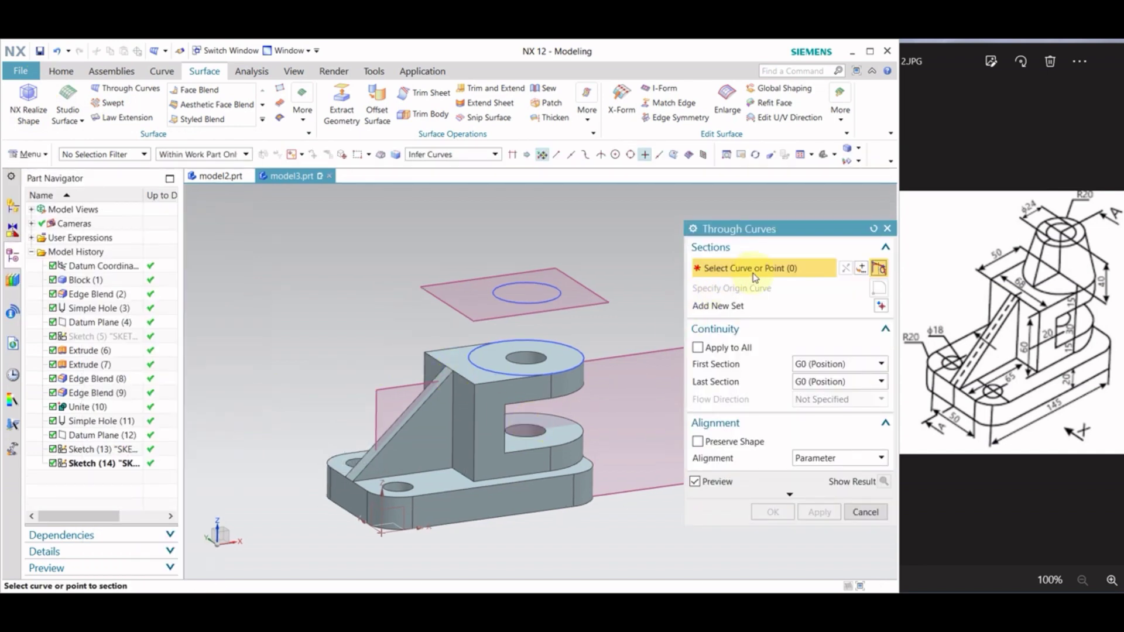
Loft through the 68 mm lower and 40 mm upper circles, keeping the section directions untwisted.
{"action": "left_click", "coordinate": [502, 371]}
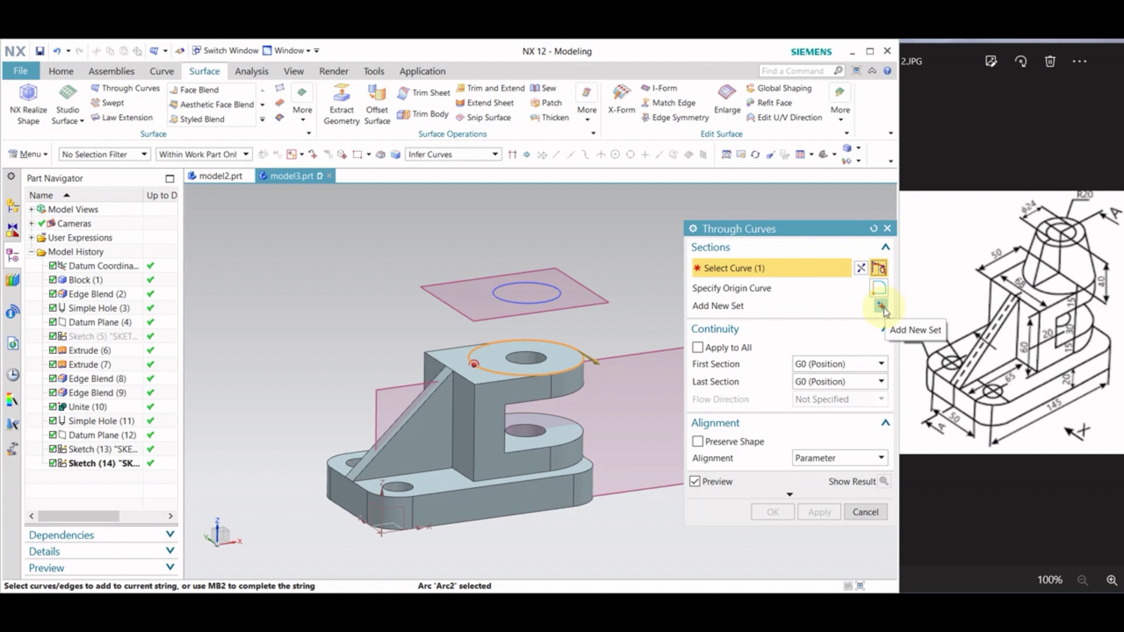
{"action": "left_click", "coordinate": [882, 306]}
{"action": "left_click", "coordinate": [565, 292]}
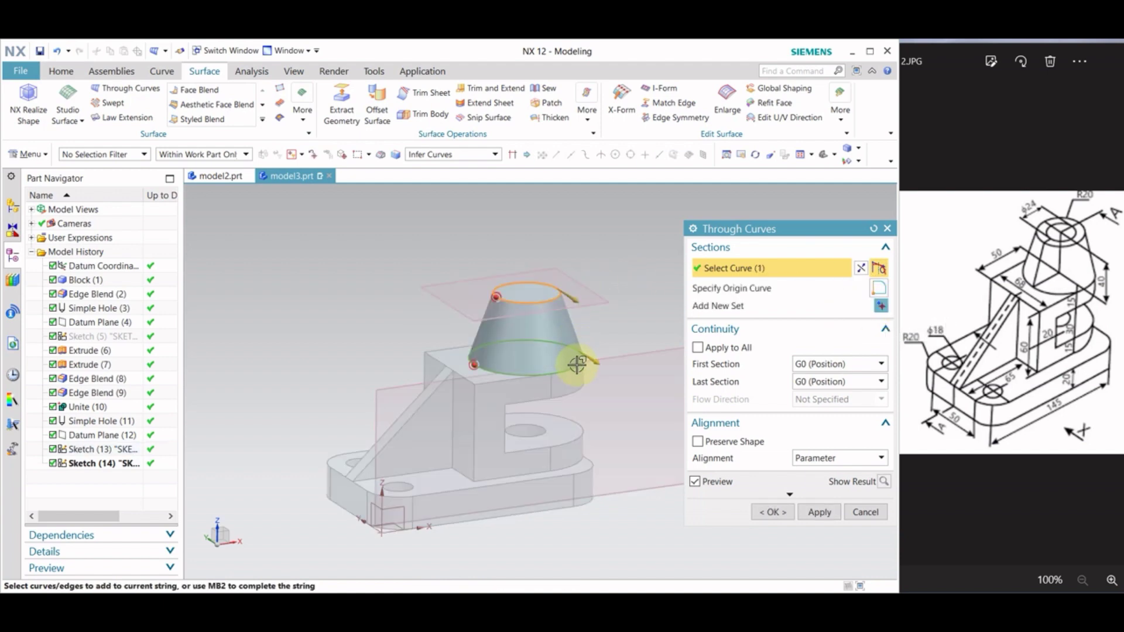
{"action": "scroll", "coordinate": [571, 299], "scroll_direction": "up", "scroll_amount": 2}
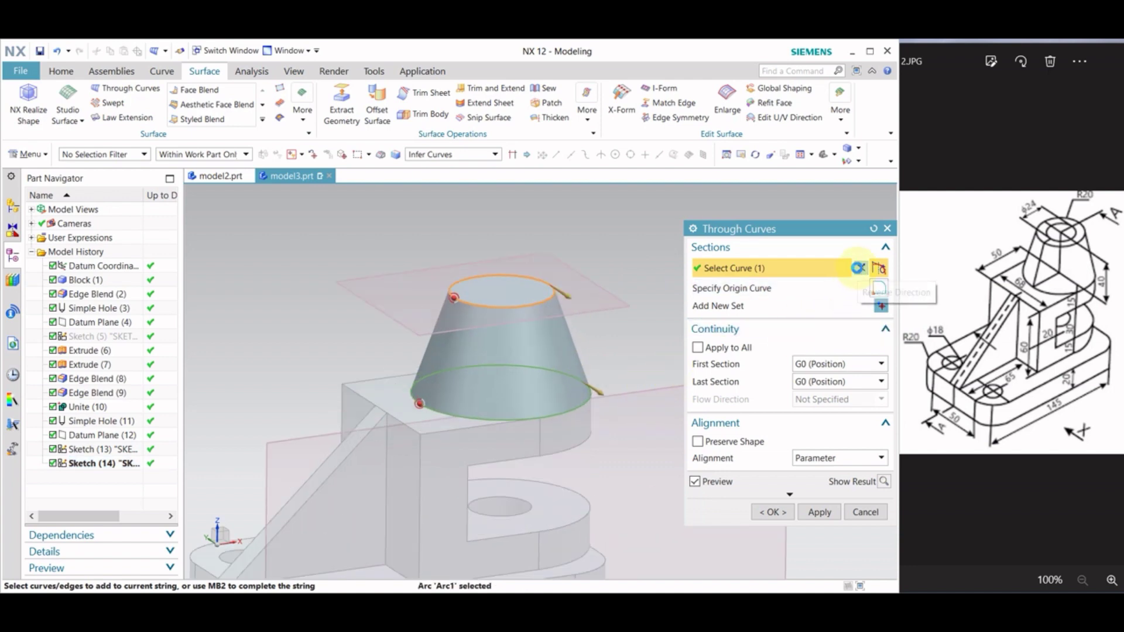
{"action": "left_click", "coordinate": [858, 267]}
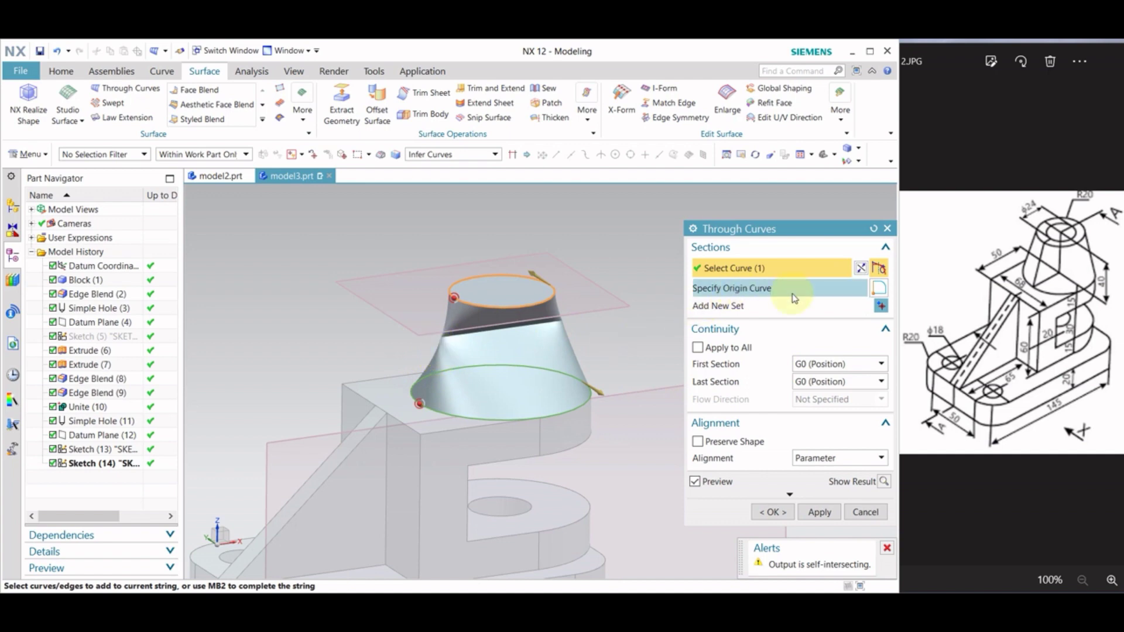
{"action": "left_click", "coordinate": [860, 269]}
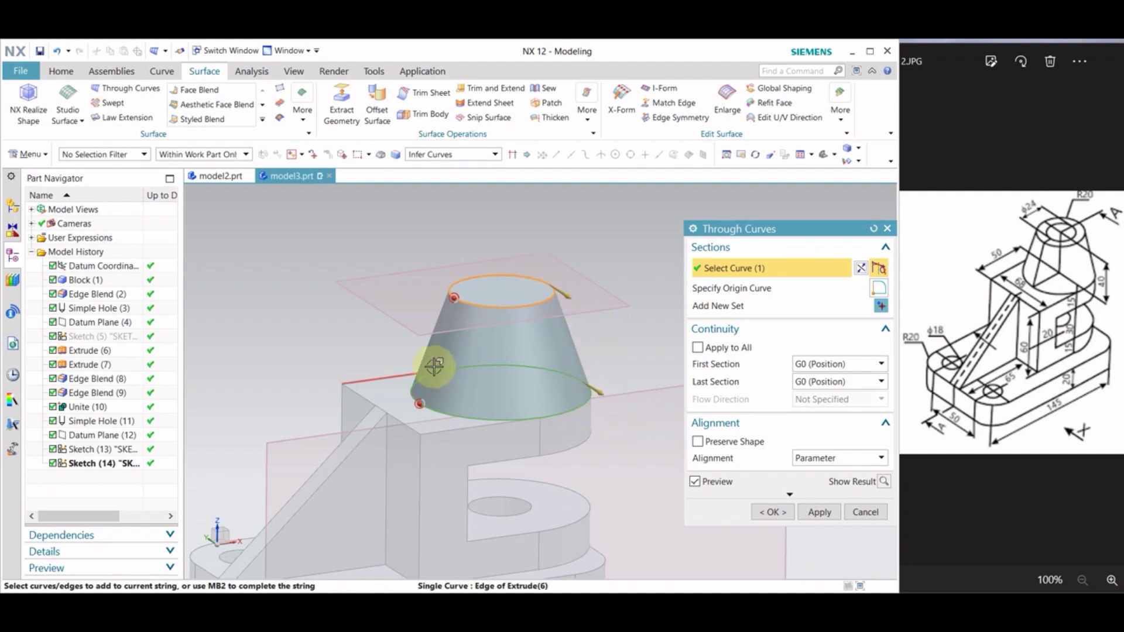
{"action": "left_click", "coordinate": [820, 513]}
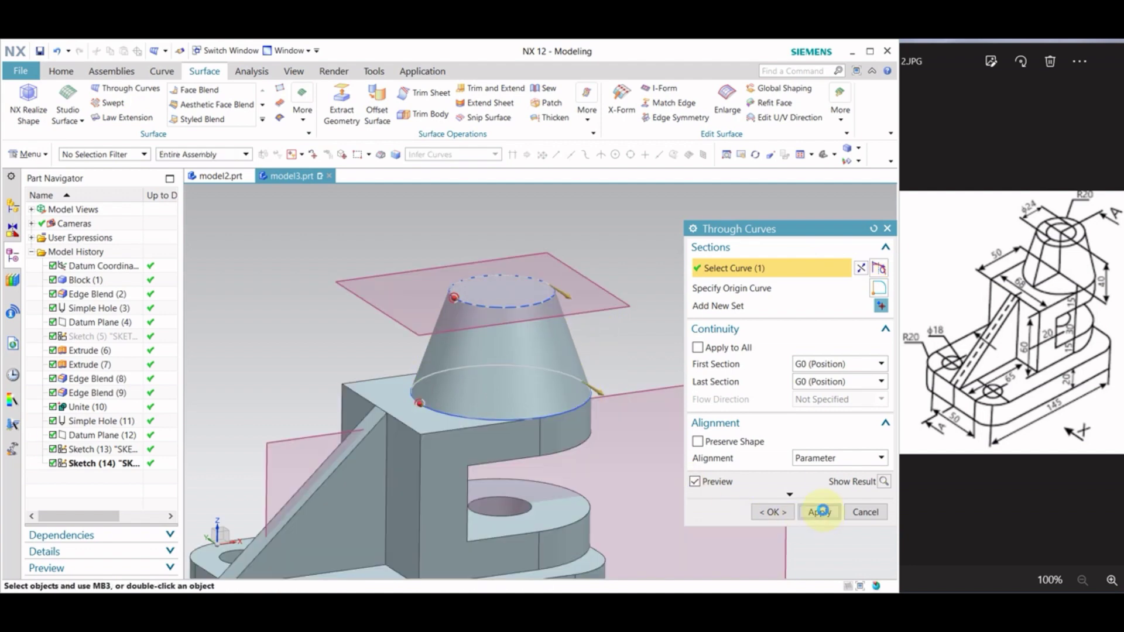
{"action": "left_click", "coordinate": [862, 512]}
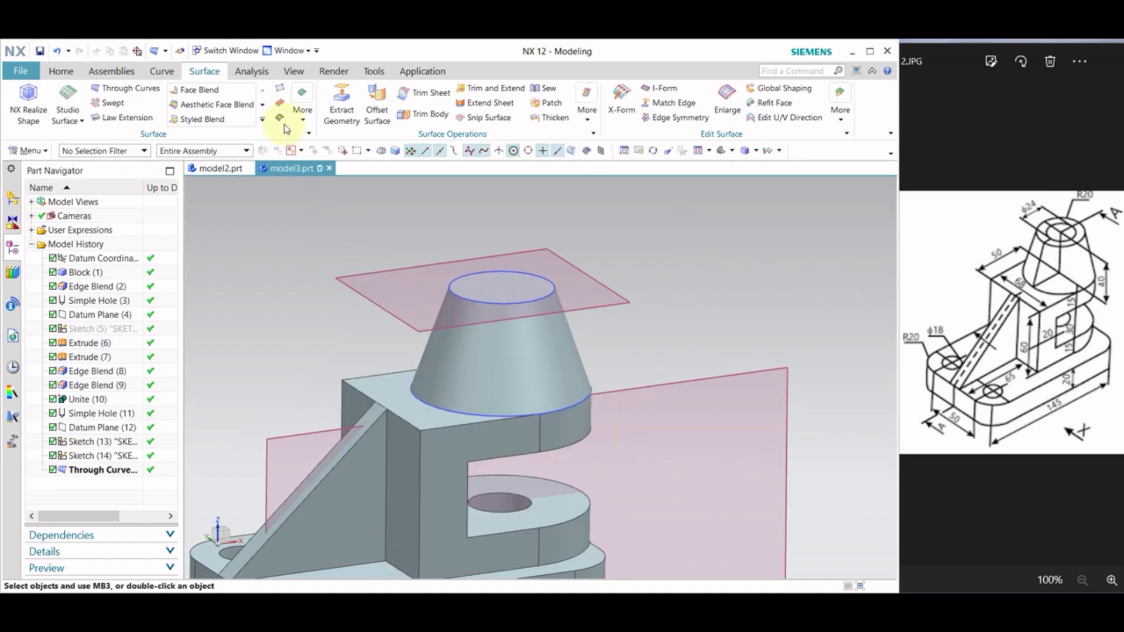
{"action": "left_click", "coordinate": [61, 71]}
{"action": "left_click", "coordinate": [232, 109]}
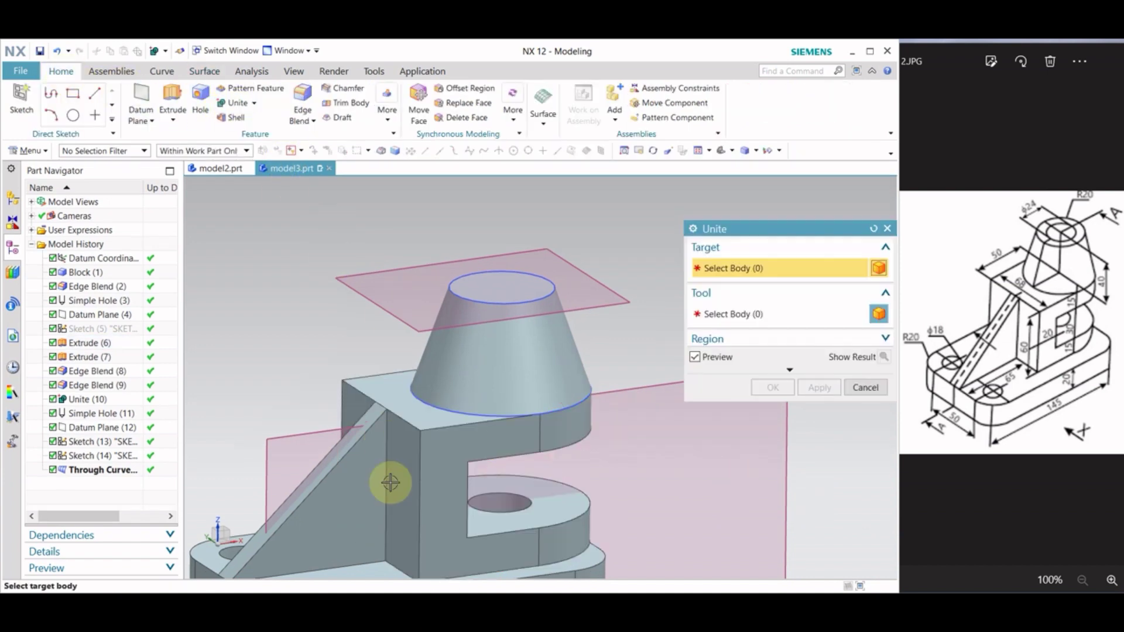
{"action": "left_click", "coordinate": [419, 464]}
{"action": "left_click", "coordinate": [484, 358]}
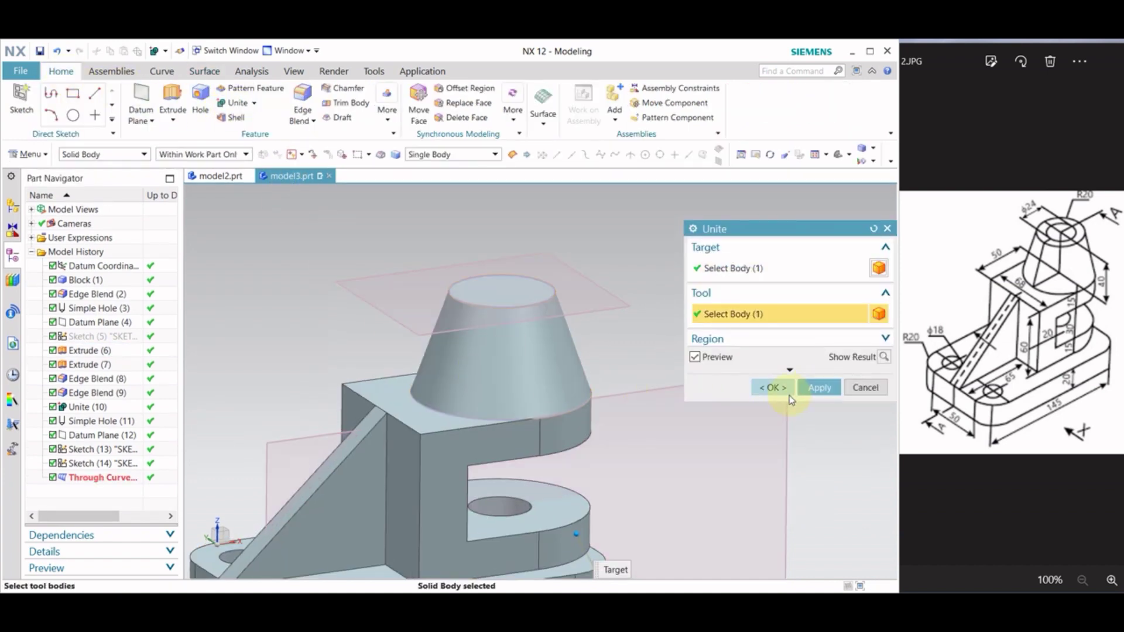
{"action": "left_click", "coordinate": [862, 387]}
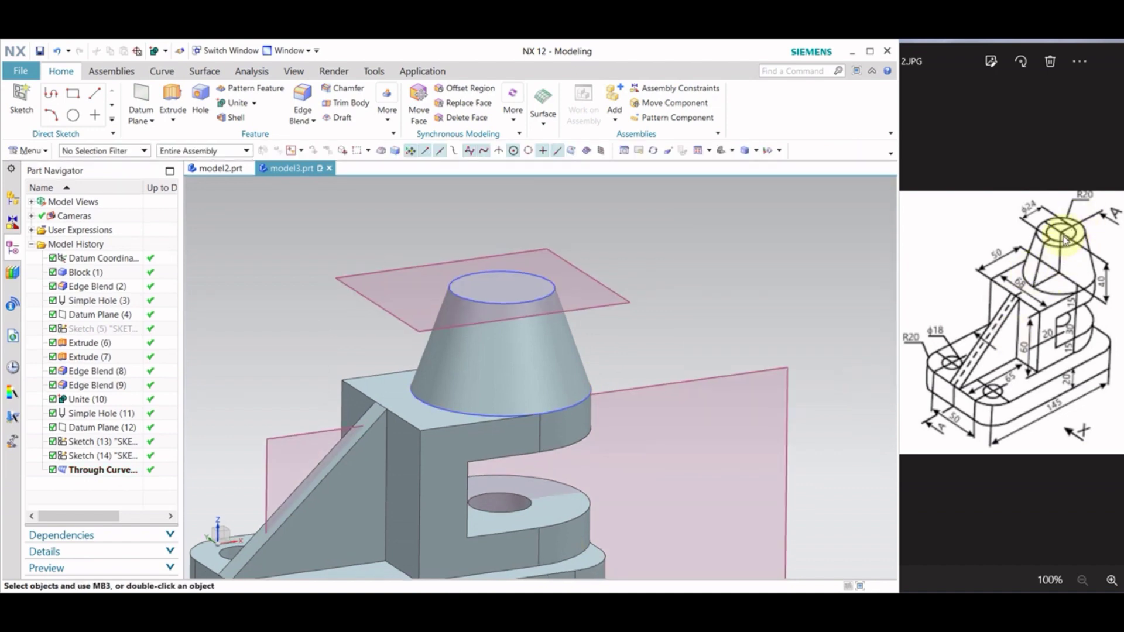
{"action": "middle_click_drag", "start_coordinate": [527, 352], "coordinate": [820, 398]}
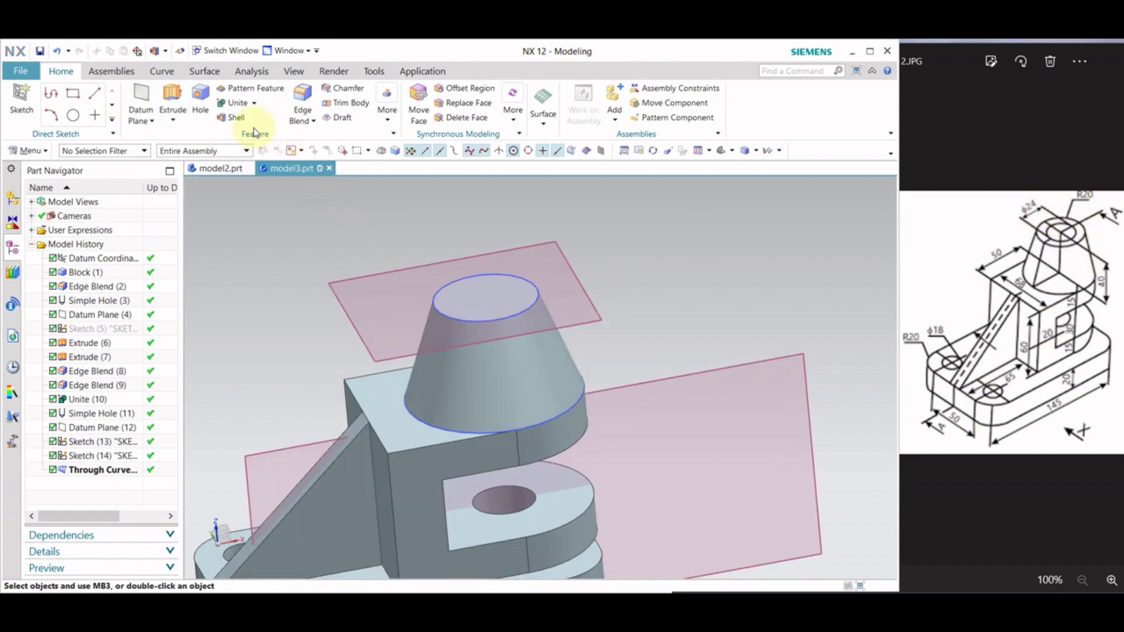
Shell the cone with an 8 mm wall, removing its top face.
{"action": "left_click", "coordinate": [234, 117]}
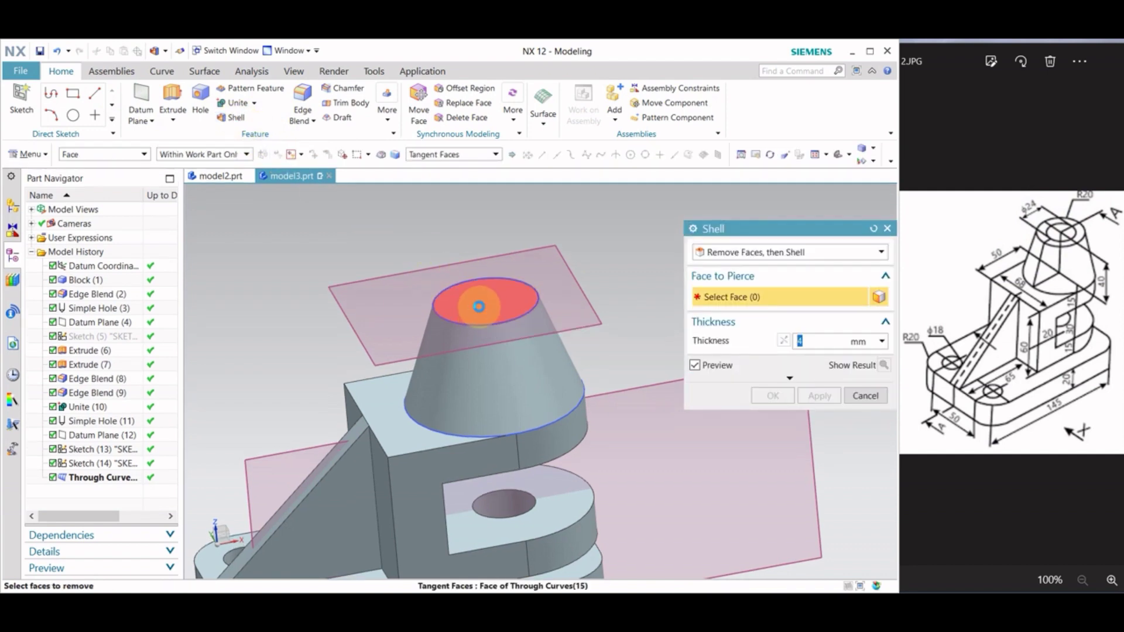
{"action": "left_click", "coordinate": [478, 308]}
{"action": "left_click", "coordinate": [540, 322]}
{"action": "type", "text": "8"}
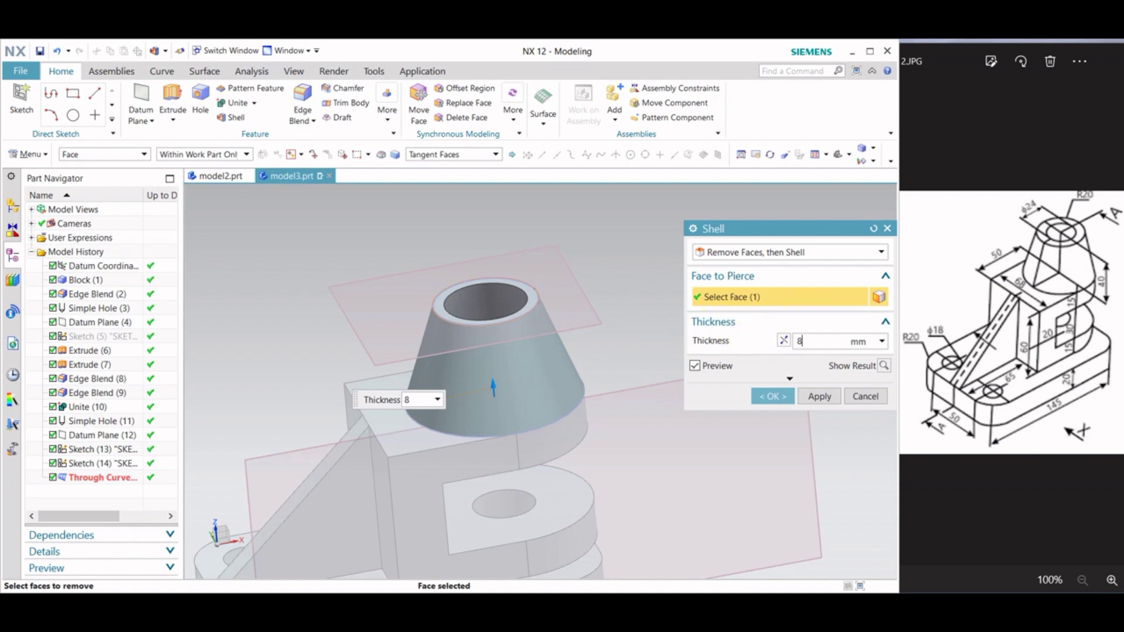
{"action": "key", "text": "Return"}
{"action": "left_click", "coordinate": [772, 397]}
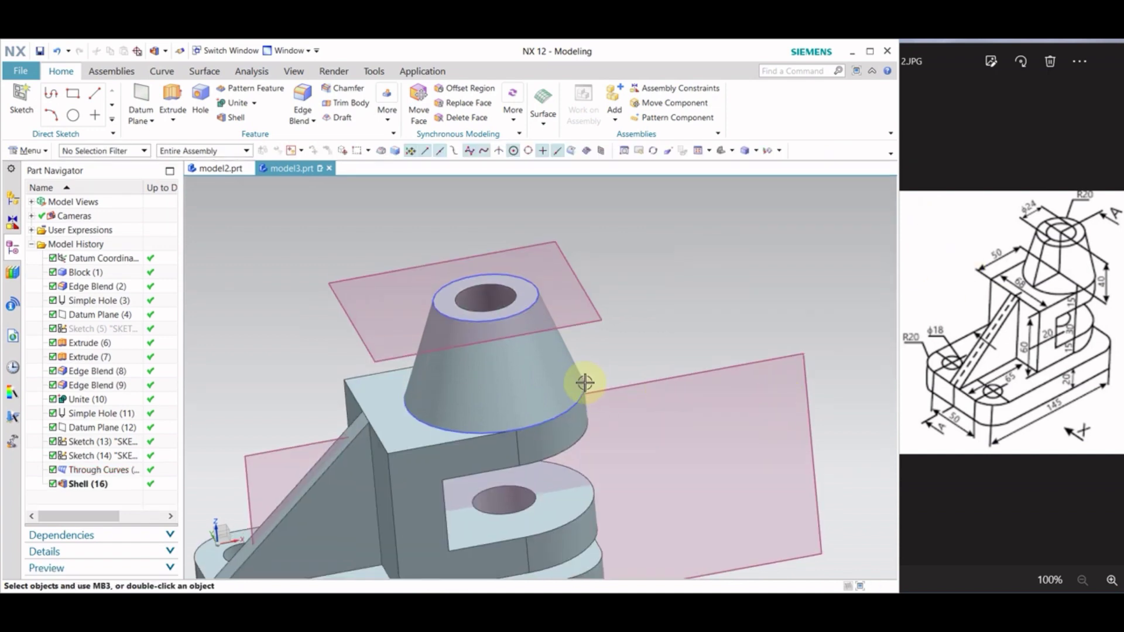
{"action": "mouse_move", "coordinate": [582, 382]}
{"action": "middle_mouse_down"}
{"action": "mouse_move", "coordinate": [578, 415]}
{"action": "mouse_move", "coordinate": [540, 389]}
{"action": "middle_mouse_up"}
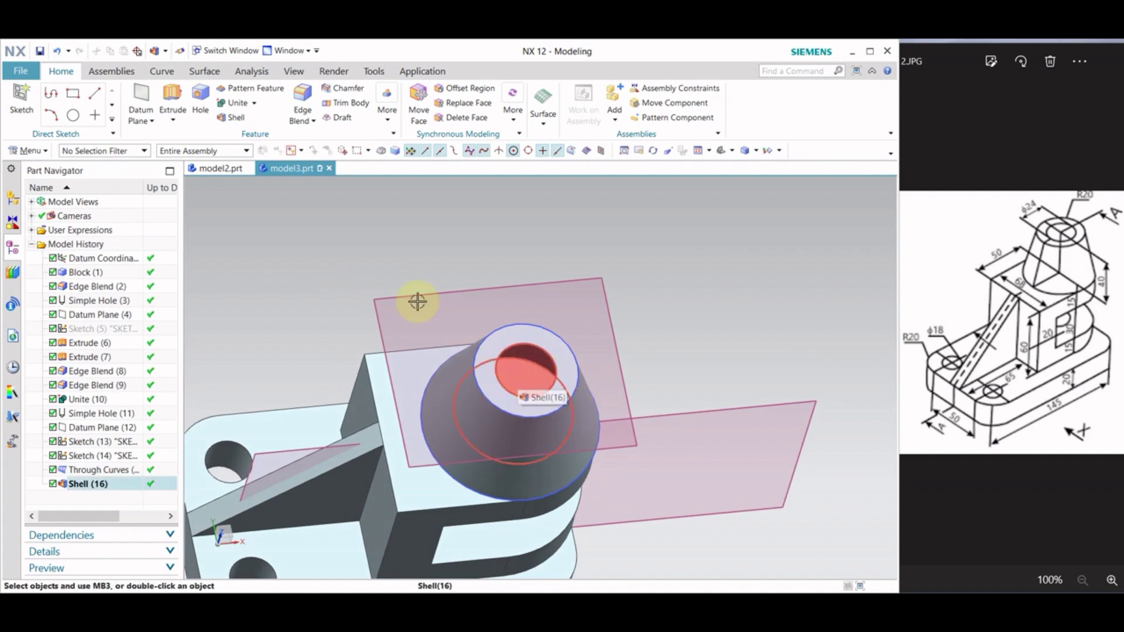
Place a 24 mm diameter, 15 mm deep hole at the cone base's centre.
{"action": "left_click", "coordinate": [196, 101]}
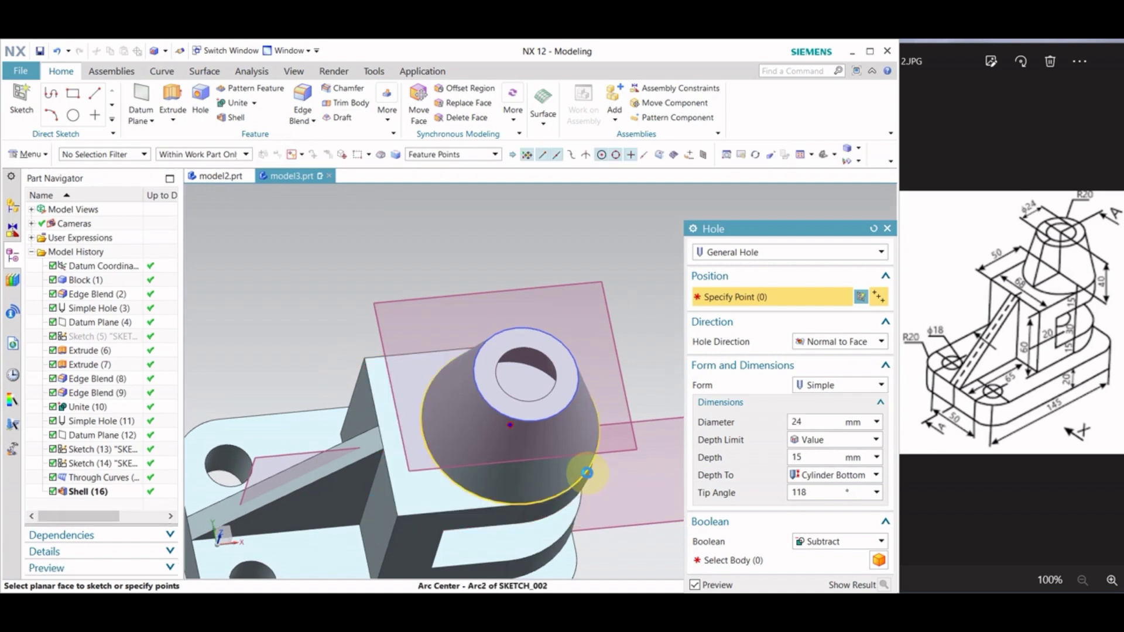
{"action": "left_click", "coordinate": [588, 473]}
{"action": "left_click", "coordinate": [647, 485]}
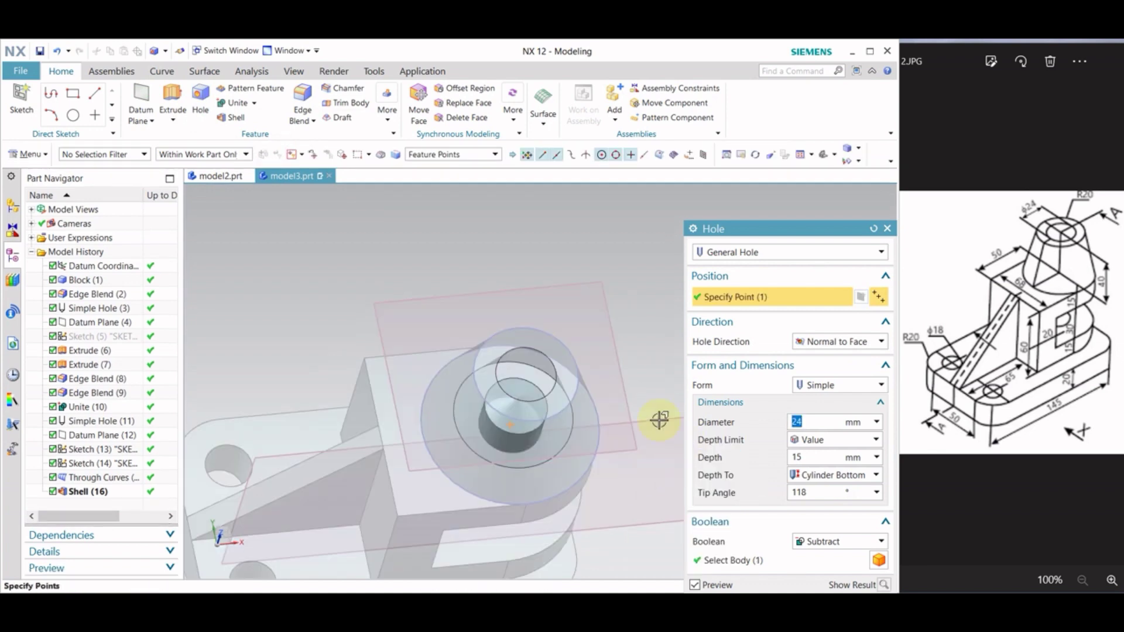
{"action": "middle_click_drag", "start_coordinate": [535, 389], "coordinate": [509, 351]}
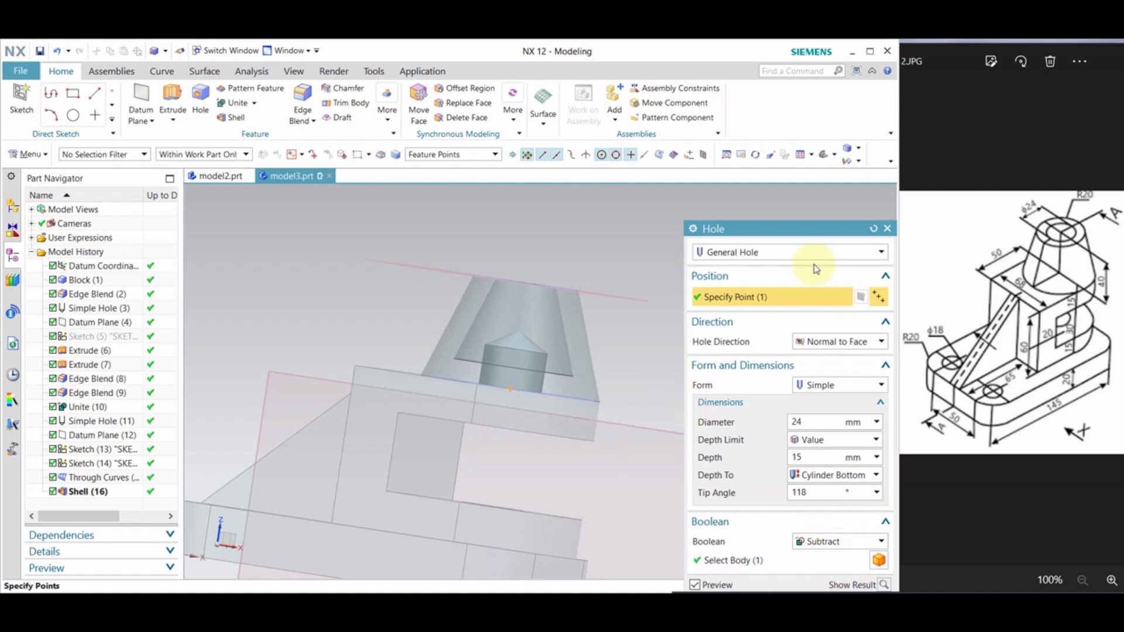
{"action": "scroll", "coordinate": [796, 491], "scroll_direction": "down", "scroll_amount": 2}
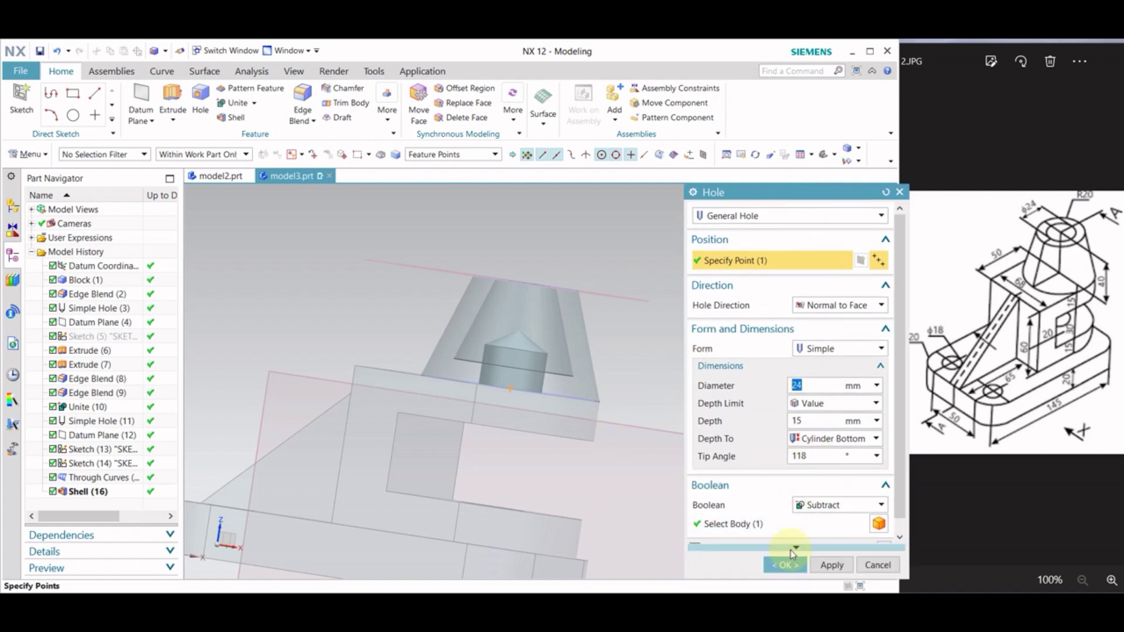
{"action": "left_click", "coordinate": [786, 564]}
{"action": "mouse_move", "coordinate": [627, 434]}
{"action": "middle_mouse_down"}
{"action": "mouse_move", "coordinate": [618, 506]}
{"action": "mouse_move", "coordinate": [644, 397]}
{"action": "mouse_move", "coordinate": [603, 354]}
{"action": "mouse_move", "coordinate": [620, 462]}
{"action": "mouse_move", "coordinate": [594, 459]}
{"action": "middle_mouse_up"}
Reopen the earlier hole feature, review its depth and type options, and re-apply it with an edited tip angle.
{"action": "scroll", "coordinate": [512, 486], "scroll_direction": "down", "scroll_amount": 5}
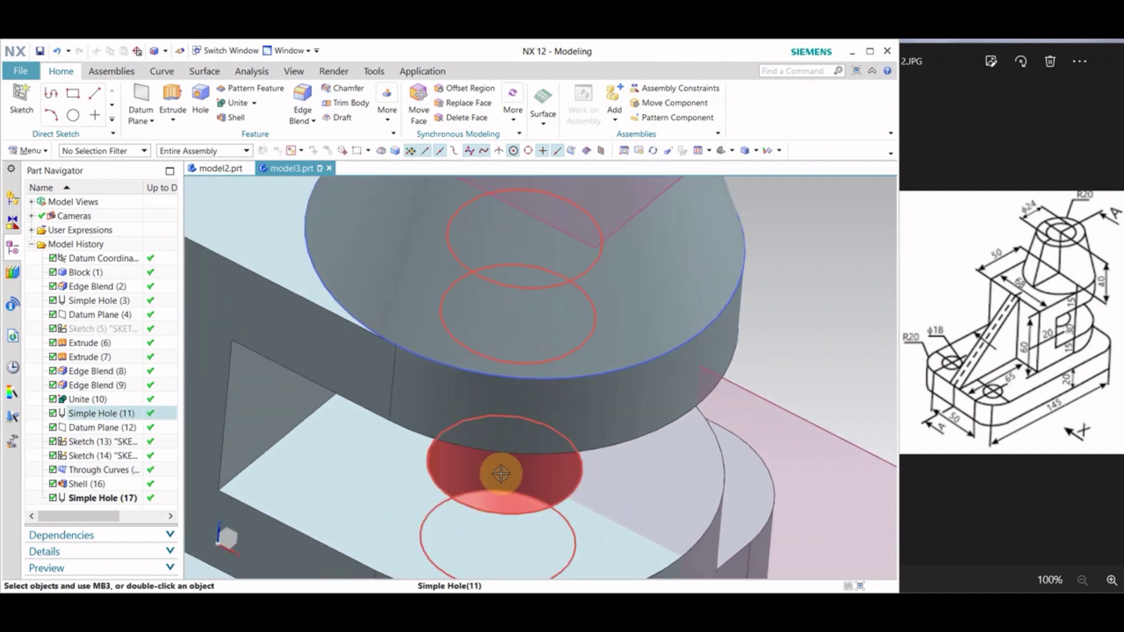
{"action": "double_click", "coordinate": [506, 467]}
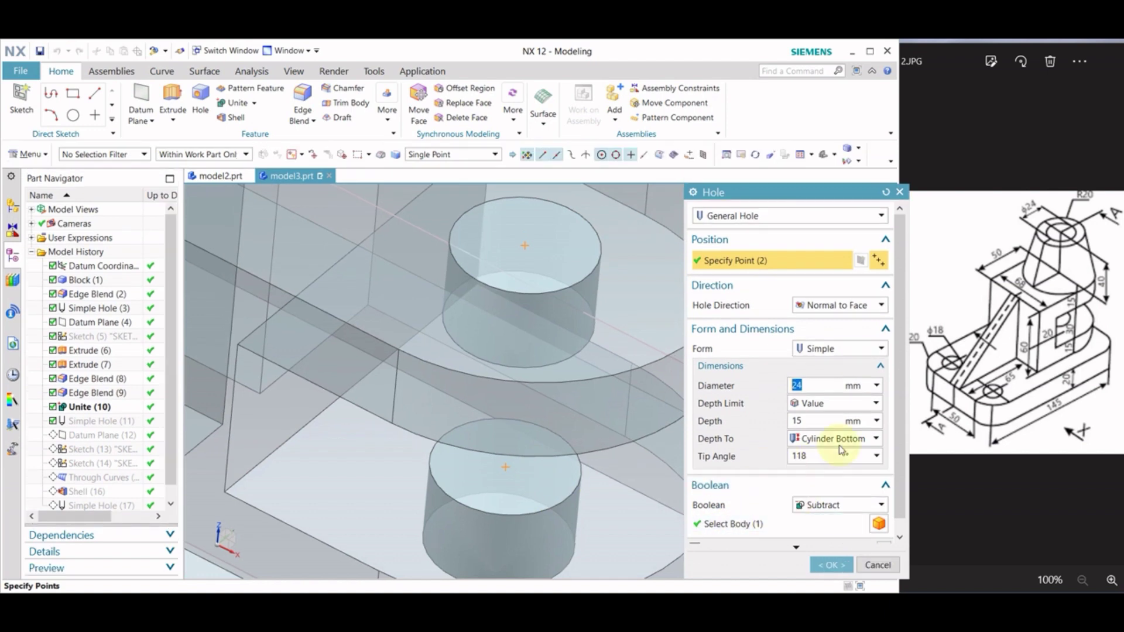
{"action": "left_click", "coordinate": [852, 446]}
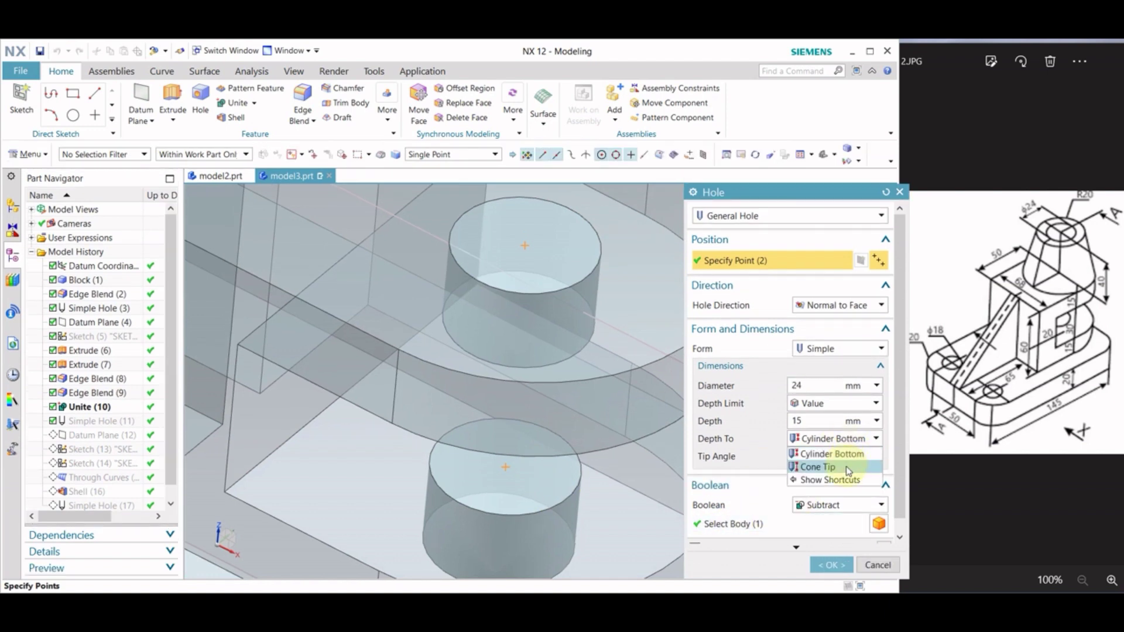
{"action": "left_click", "coordinate": [933, 493]}
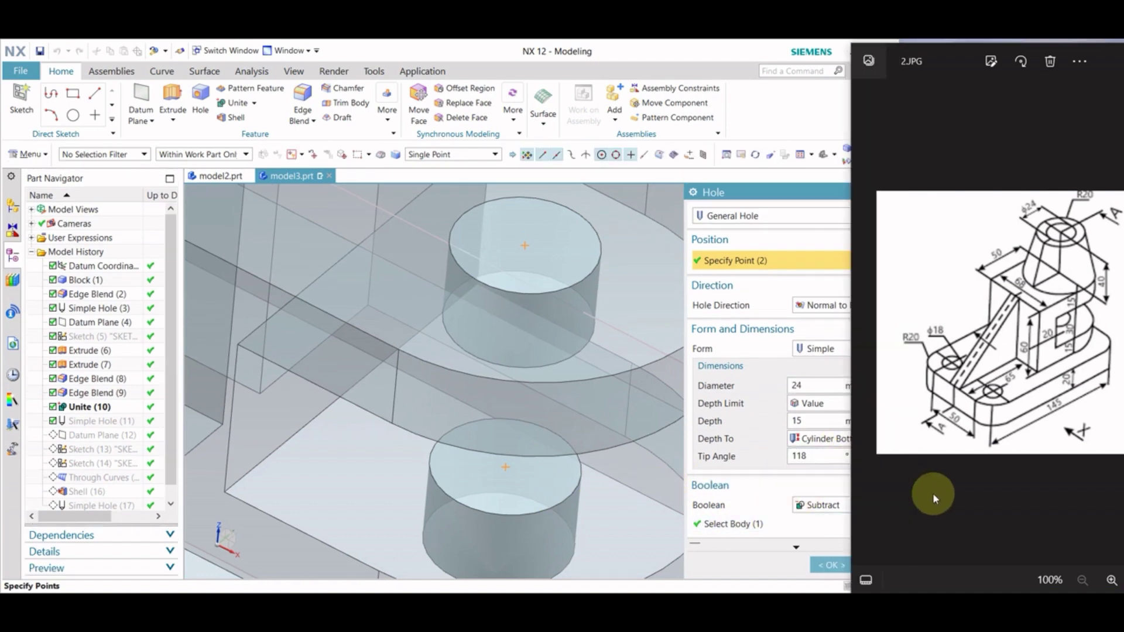
{"action": "left_click", "coordinate": [794, 200]}
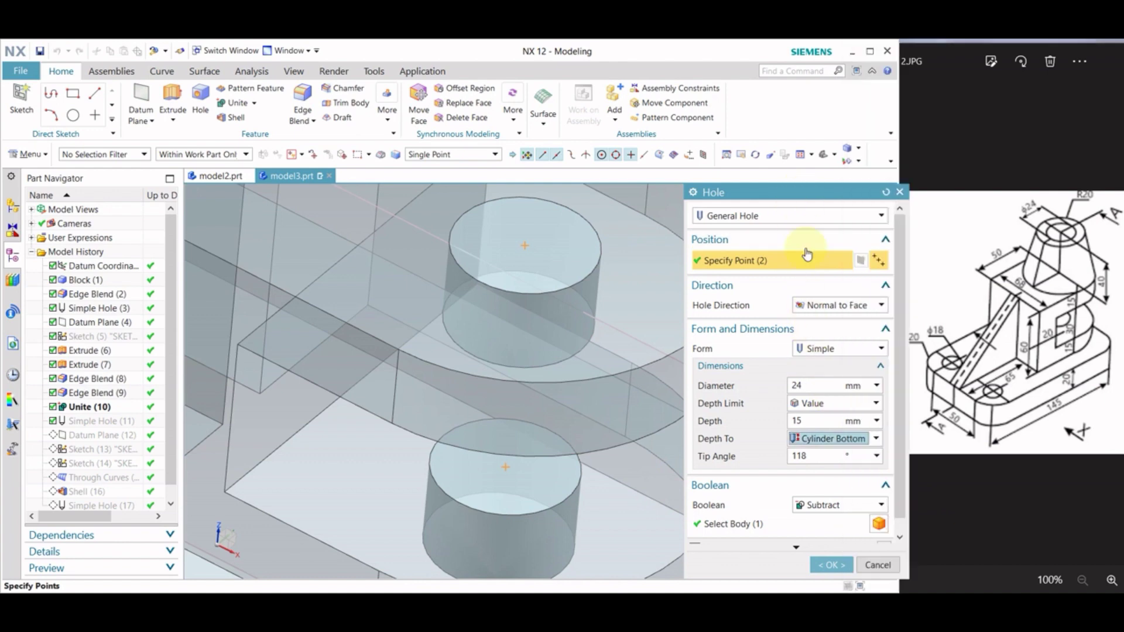
{"action": "left_click", "coordinate": [766, 217]}
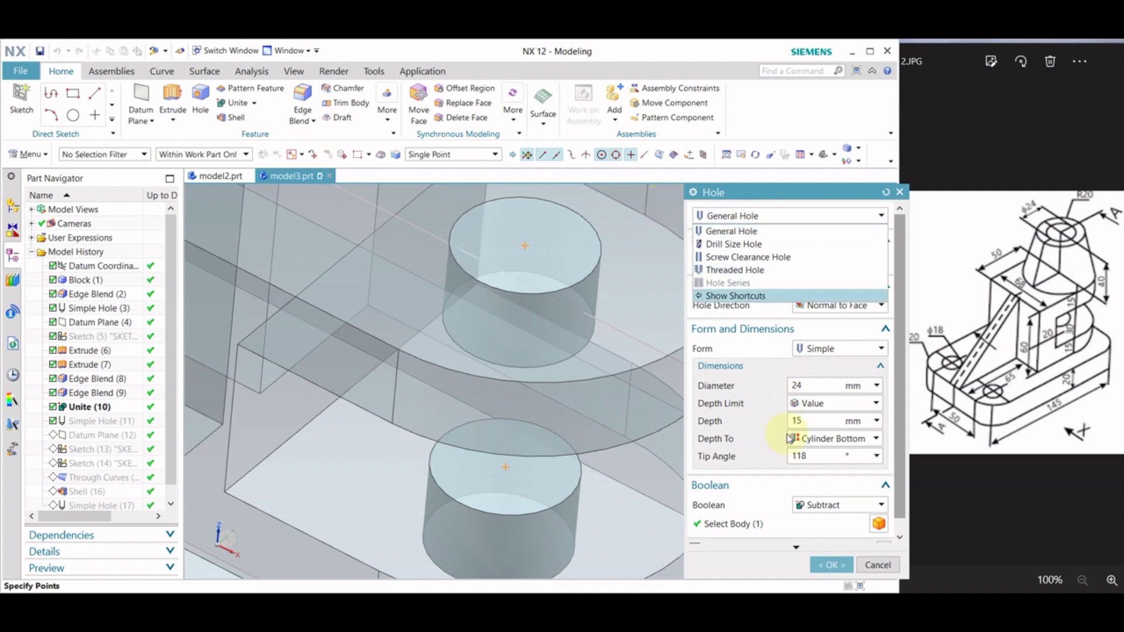
{"action": "left_click", "coordinate": [820, 459]}
{"action": "left_click", "coordinate": [878, 457]}
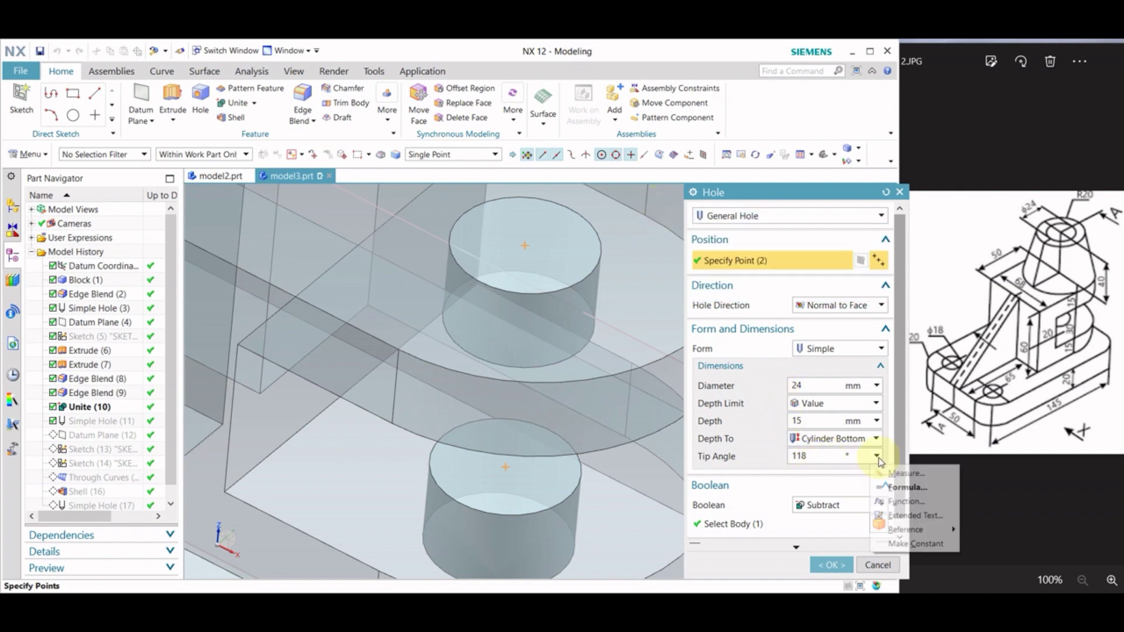
{"action": "left_click", "coordinate": [834, 456]}
{"action": "type", "text": "0"}
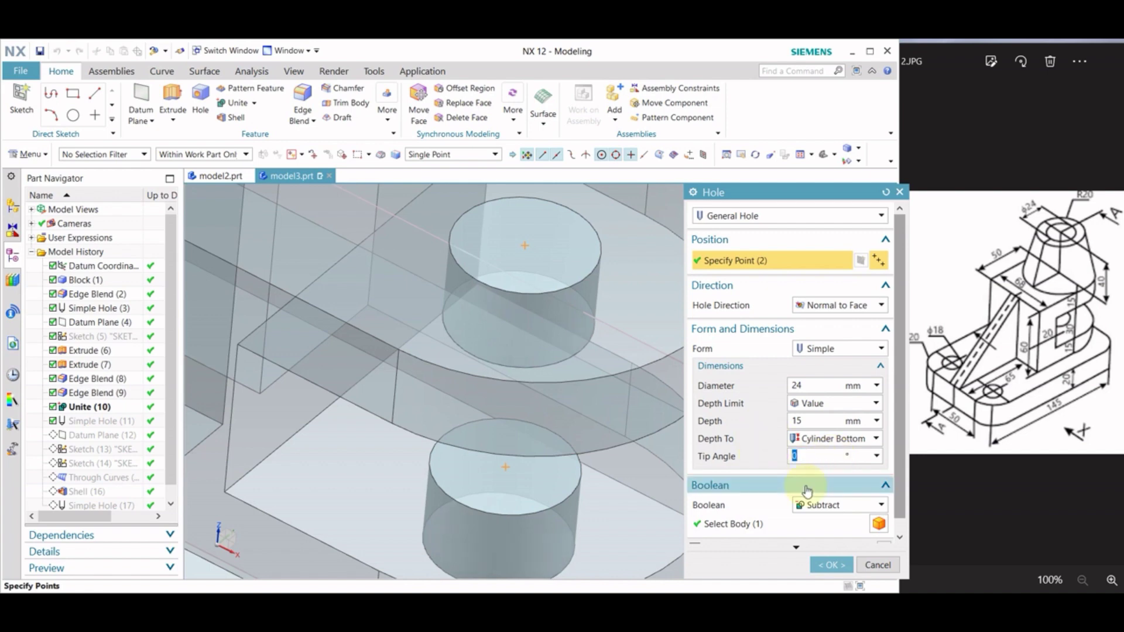
{"action": "left_click", "coordinate": [831, 565]}
Change the tip angle of Simple Hole (17) under the cone to 0° and apply it.
{"action": "scroll", "coordinate": [703, 480], "scroll_direction": "down", "scroll_amount": 3}
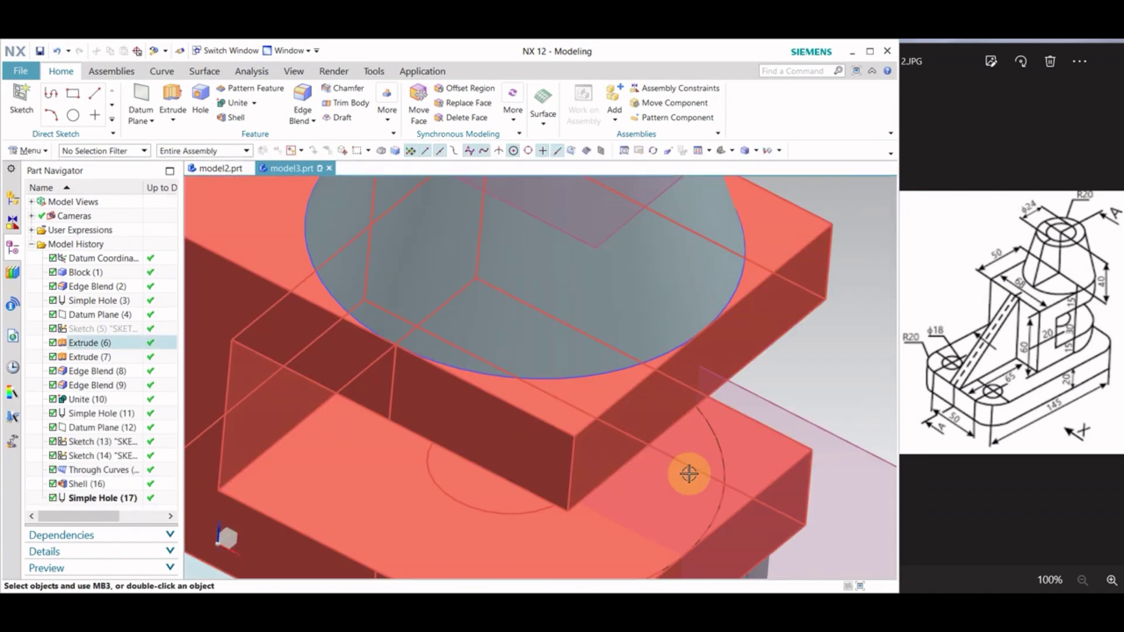
{"action": "scroll", "coordinate": [644, 410], "scroll_direction": "down", "scroll_amount": 3}
{"action": "scroll", "coordinate": [608, 327], "scroll_direction": "down", "scroll_amount": 3}
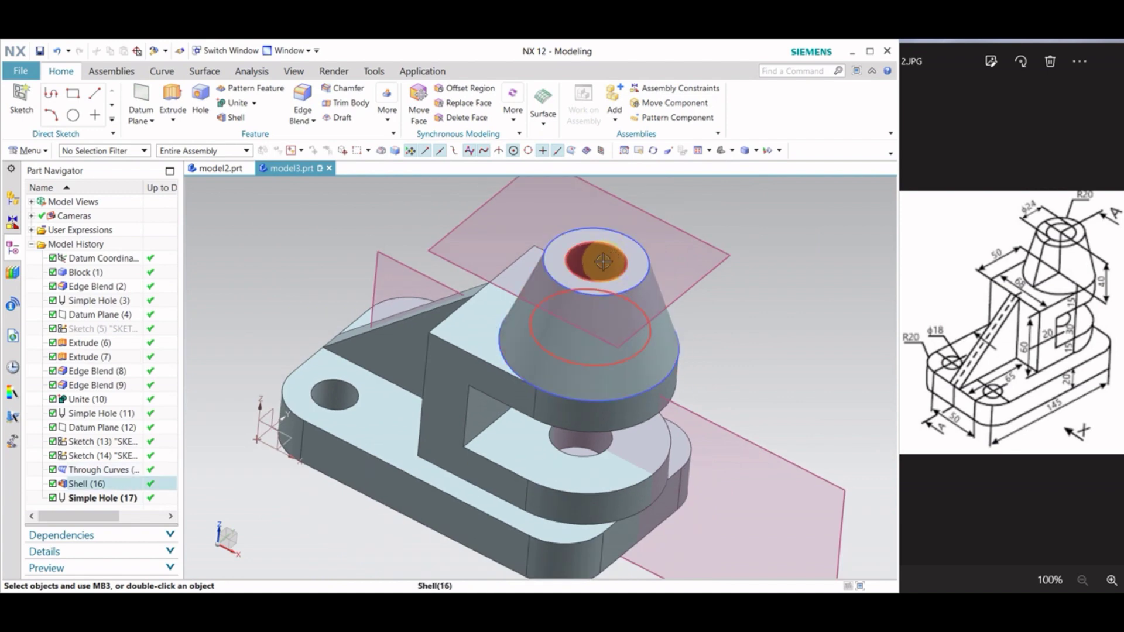
{"action": "left_click", "coordinate": [81, 499]}
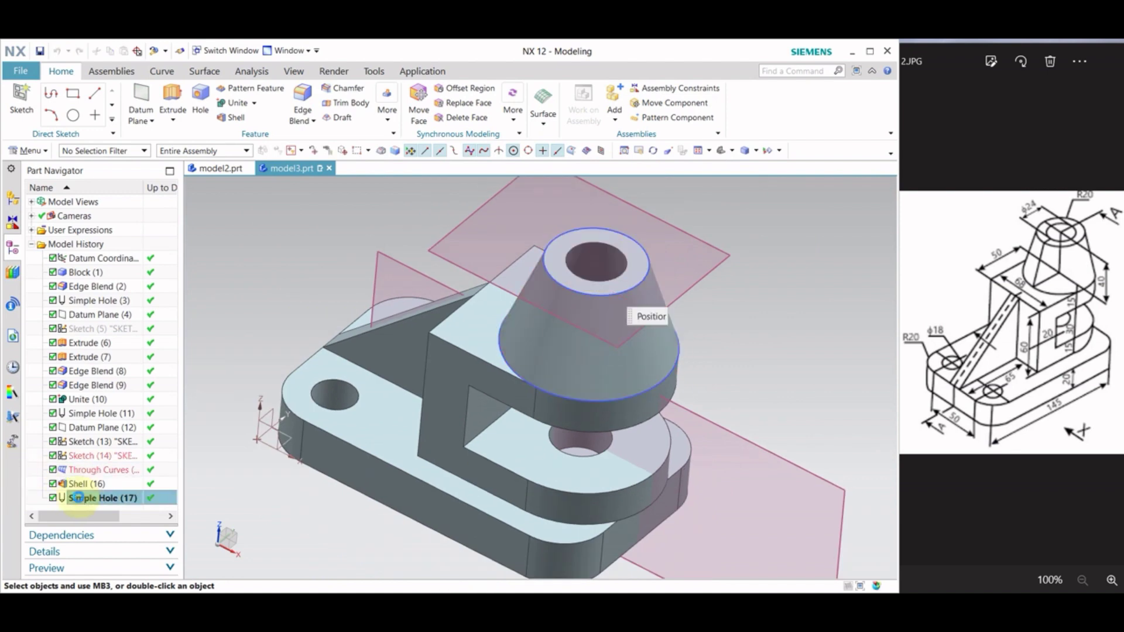
{"action": "double_click", "coordinate": [78, 498]}
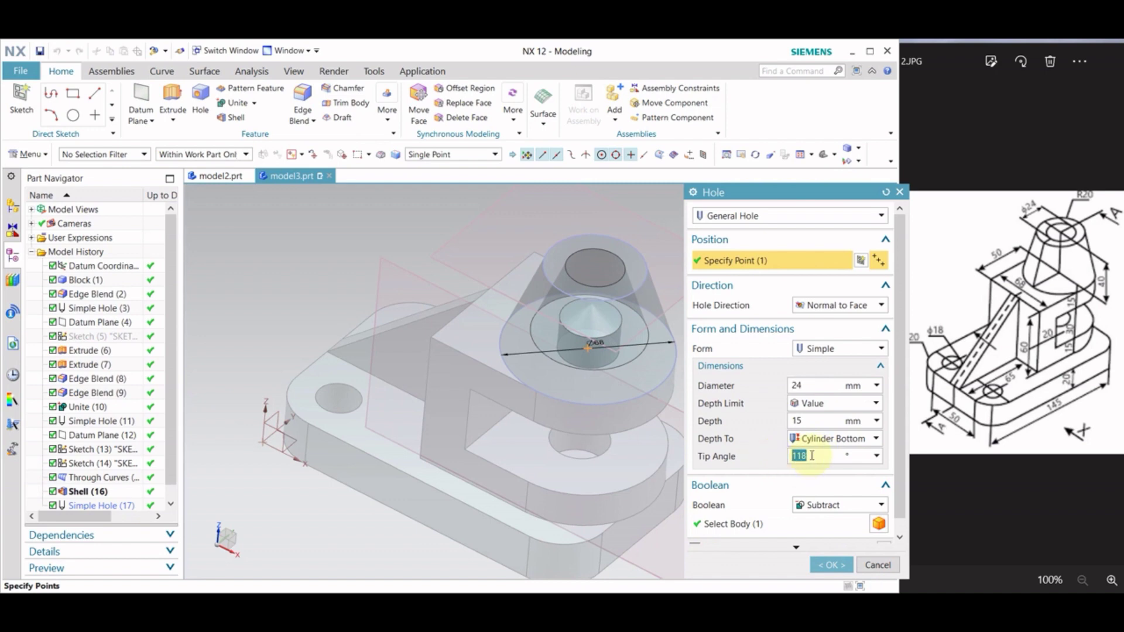
{"action": "left_click", "coordinate": [830, 565]}
{"action": "mouse_move", "coordinate": [683, 421]}
{"action": "middle_mouse_down"}
{"action": "mouse_move", "coordinate": [705, 372]}
{"action": "mouse_move", "coordinate": [723, 439]}
{"action": "mouse_move", "coordinate": [773, 388]}
{"action": "mouse_move", "coordinate": [793, 414]}
{"action": "mouse_move", "coordinate": [762, 473]}
{"action": "mouse_move", "coordinate": [757, 431]}
{"action": "mouse_move", "coordinate": [742, 429]}
{"action": "middle_mouse_up"}
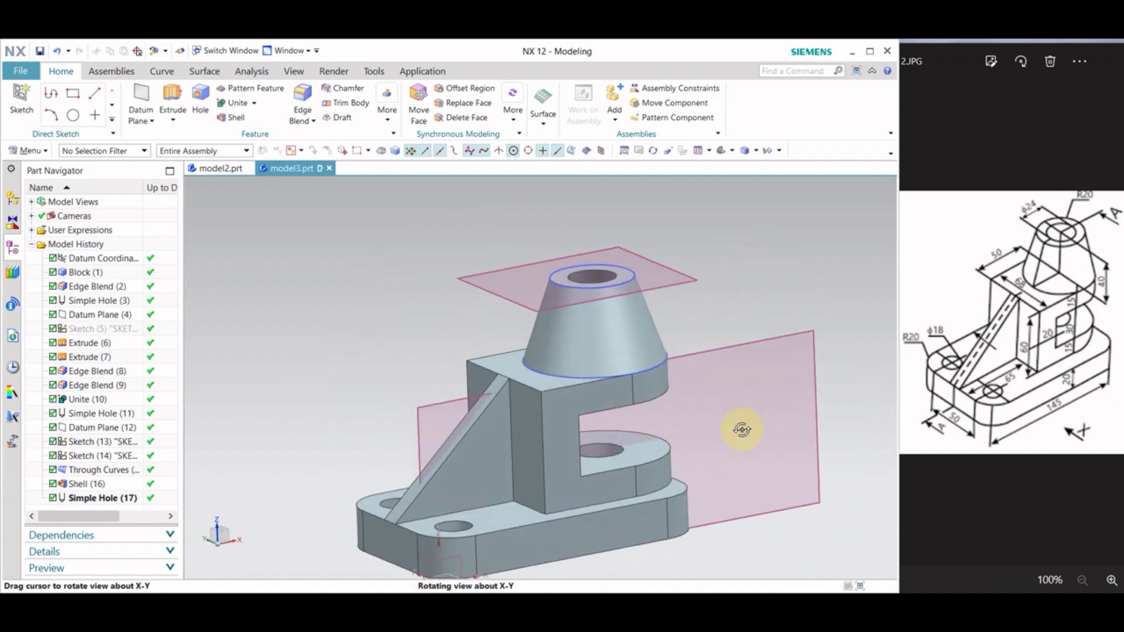
Hide the vertical and horizontal datum planes, then bring up the cone sketch's context menu.
{"action": "scroll", "coordinate": [640, 439], "scroll_direction": "down", "scroll_amount": 3}
{"action": "scroll", "coordinate": [652, 490], "scroll_direction": "up", "scroll_amount": 3}
{"action": "middle_click_drag", "start_coordinate": [652, 489], "coordinate": [790, 313], "text": "shift"}
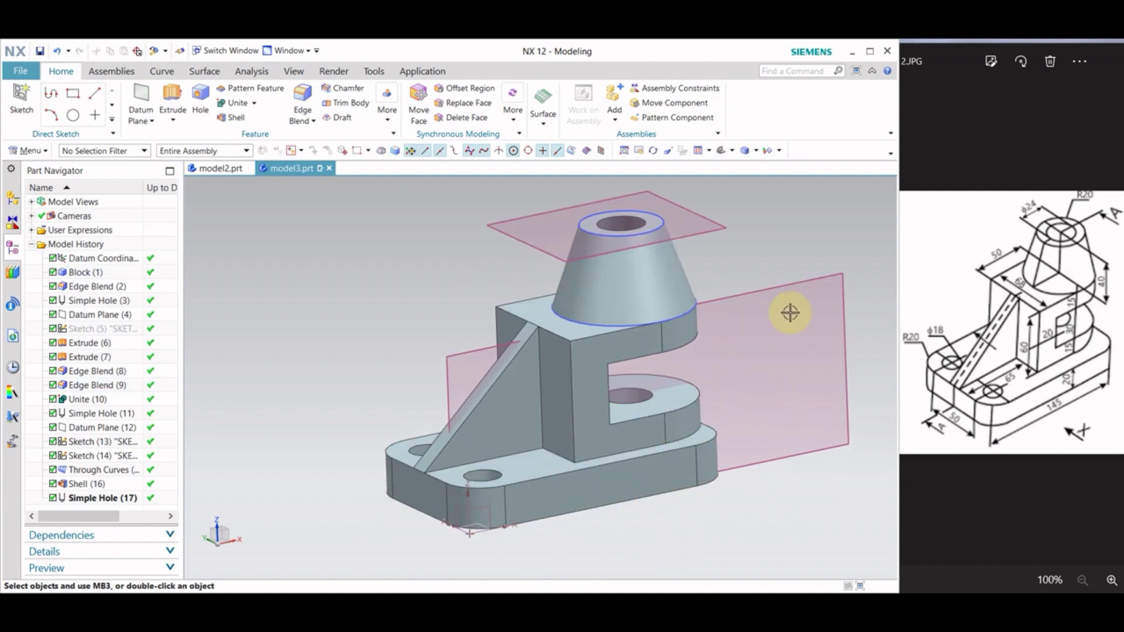
{"action": "right_click", "coordinate": [779, 281]}
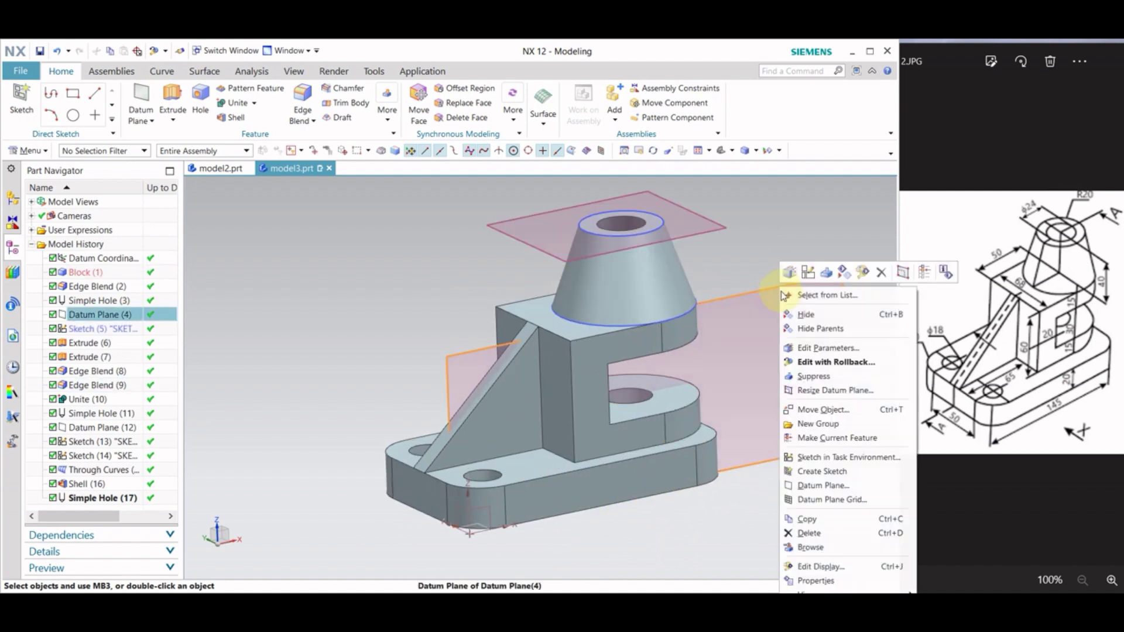
{"action": "left_click", "coordinate": [814, 321]}
{"action": "right_click", "coordinate": [691, 246]}
{"action": "left_click", "coordinate": [711, 281]}
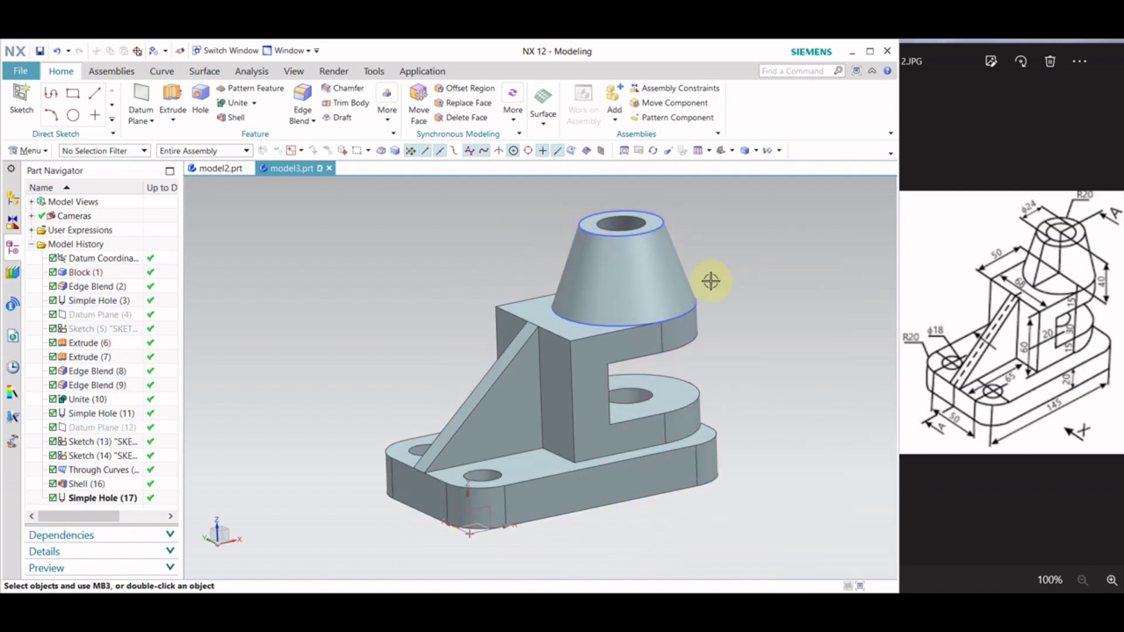
{"action": "middle_click_drag", "start_coordinate": [660, 393], "coordinate": [682, 394]}
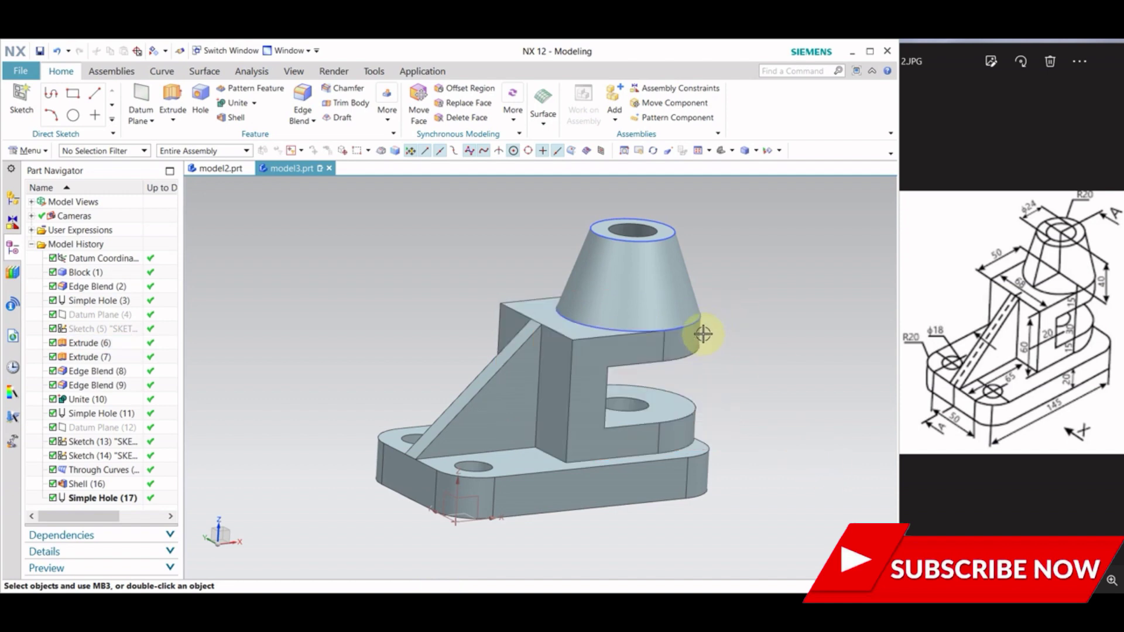
{"action": "right_click", "coordinate": [694, 324]}
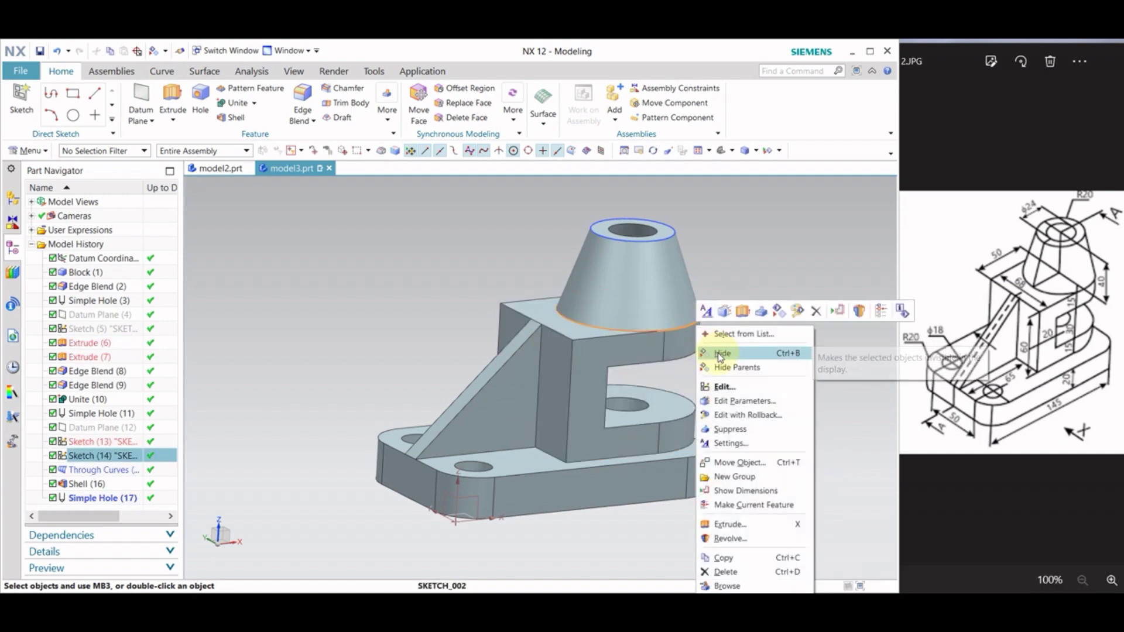